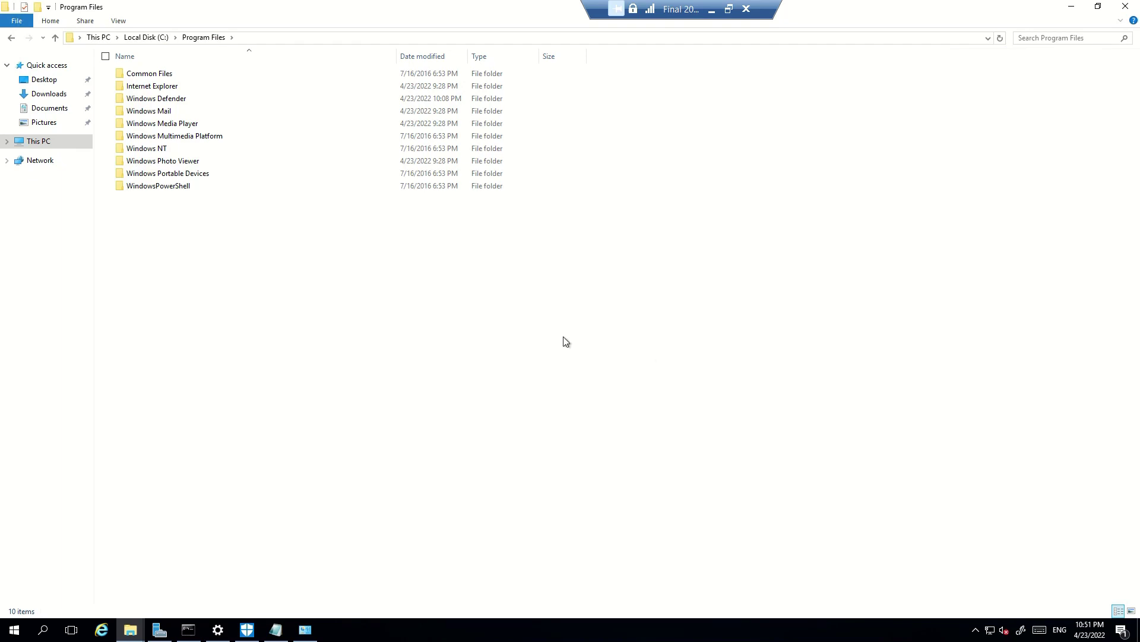
# Clear the console, then display and copy the host name 2016-New-UnifiedSolution
pyautogui.click(188, 630)
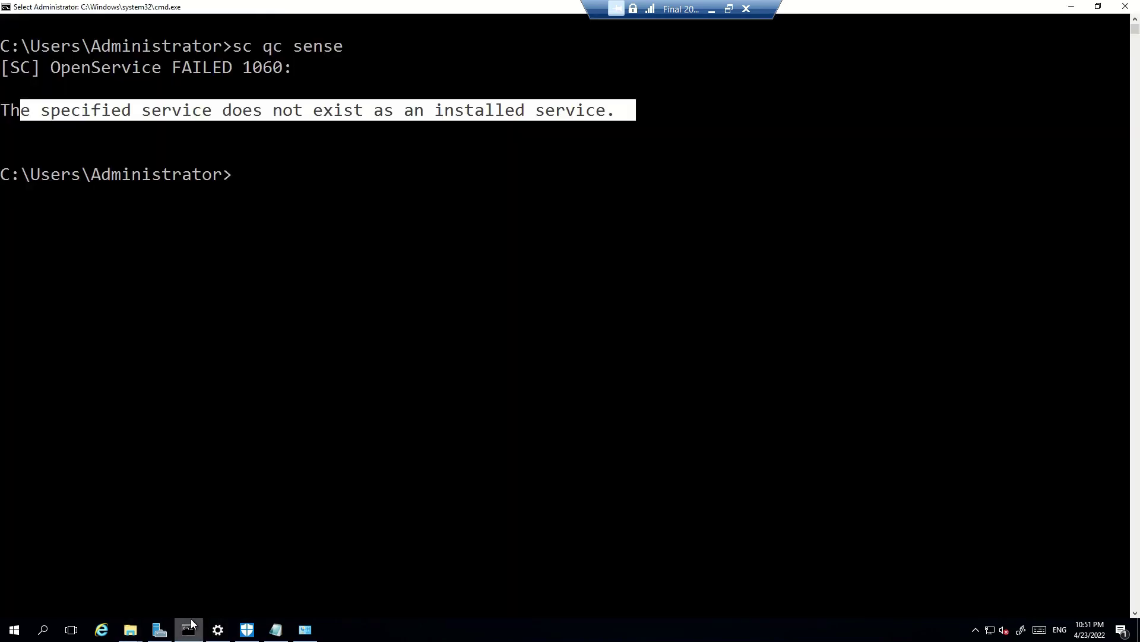
pyautogui.write('cls')
pyautogui.press('Return')
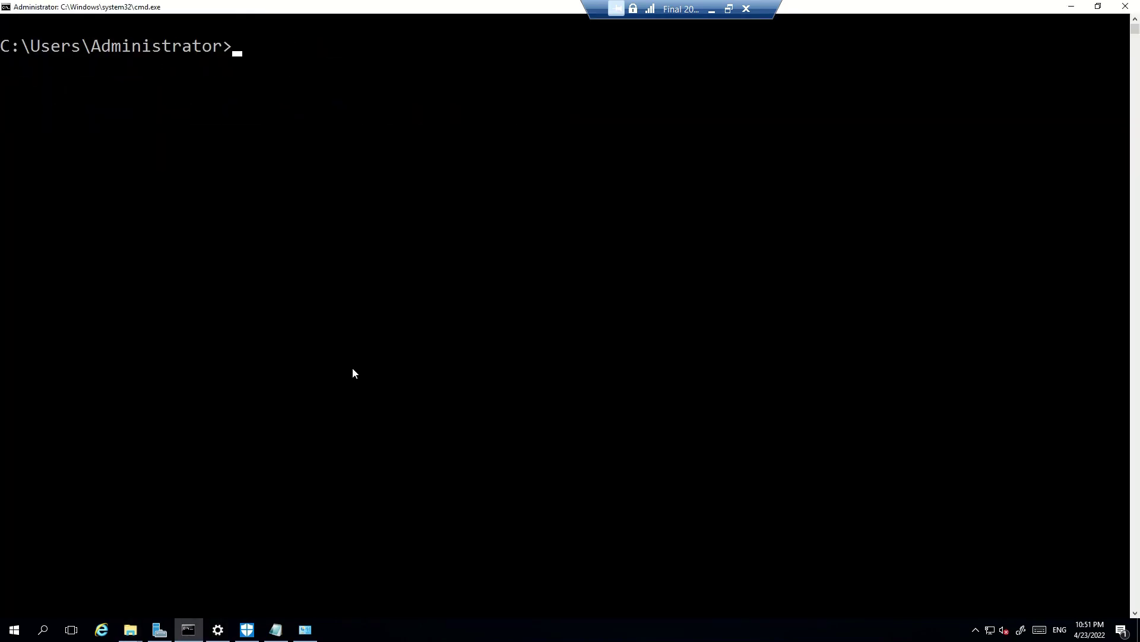
pyautogui.write('hostname')
pyautogui.press('Return')
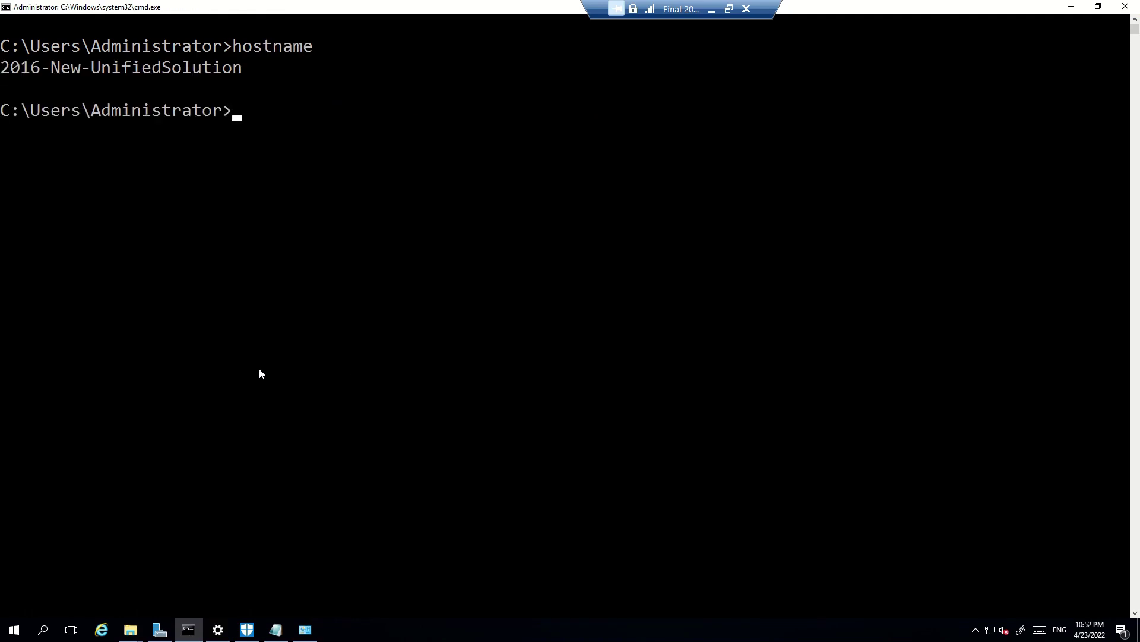
pyautogui.moveTo(19, 70); pyautogui.dragTo(279, 71)
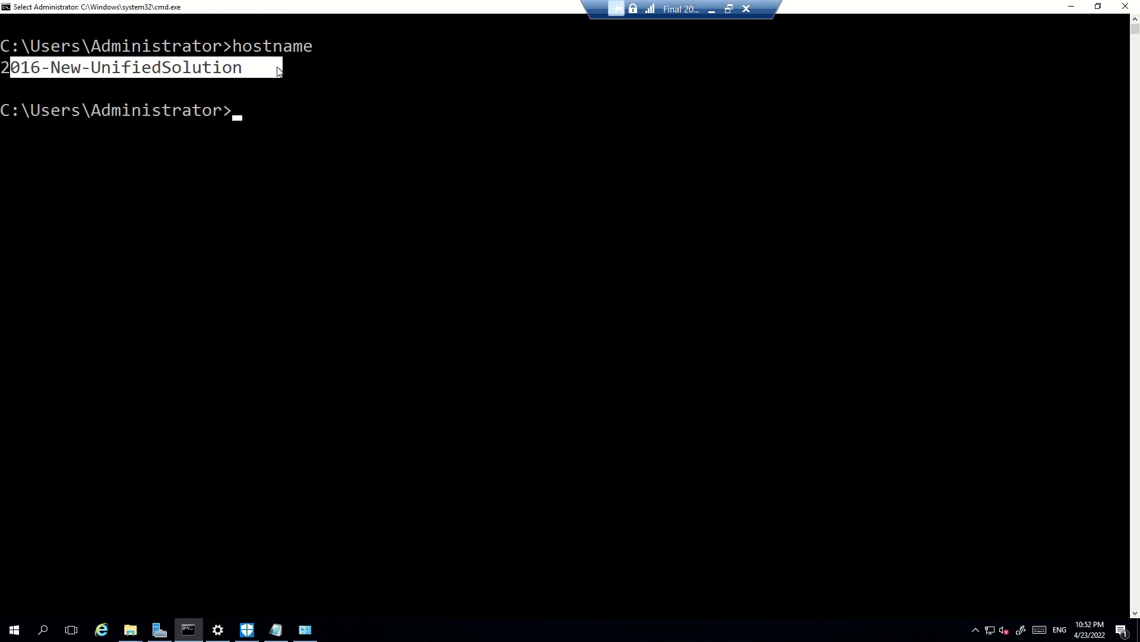
pyautogui.rightClick(300, 217)
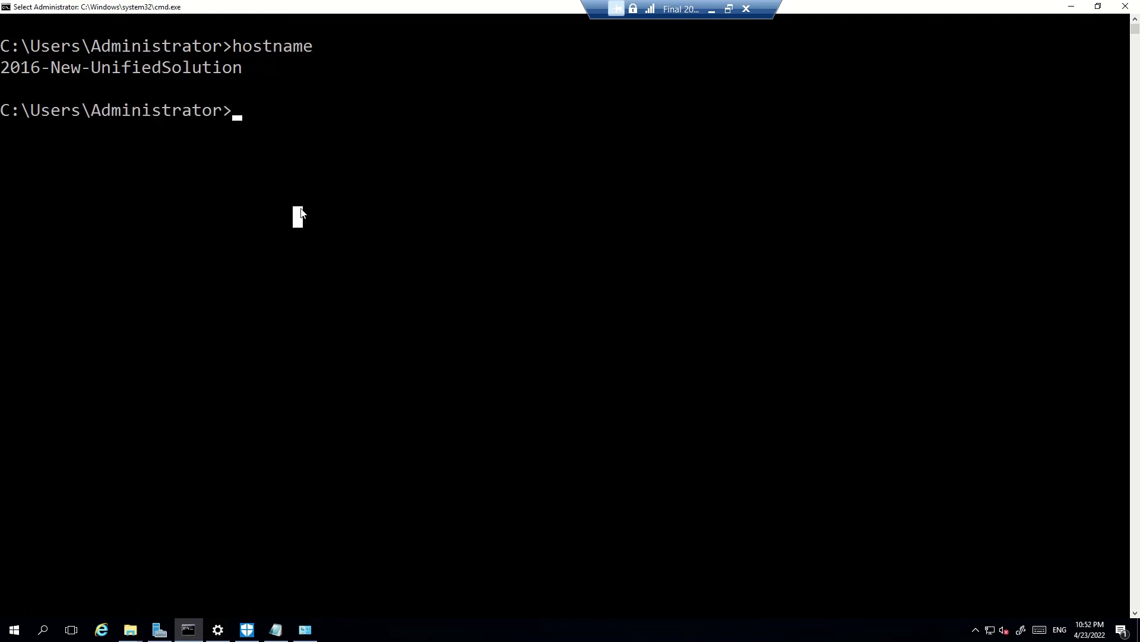
# Show the windefend service configuration with sc qc windefend, highlighting its display name
pyautogui.write('sc ')
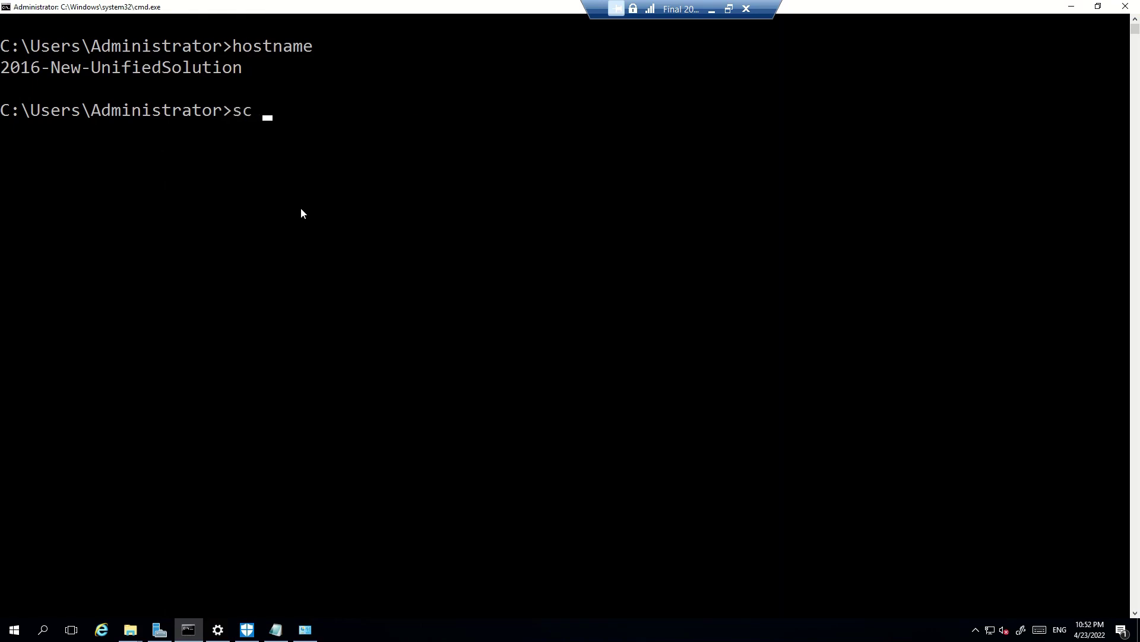
pyautogui.write('qc windefend')
pyautogui.press('Return')
pyautogui.moveTo(267, 88); pyautogui.dragTo(534, 324)
pyautogui.moveTo(291, 345); pyautogui.dragTo(284, 368)
pyautogui.moveTo(255, 324); pyautogui.dragTo(577, 325)
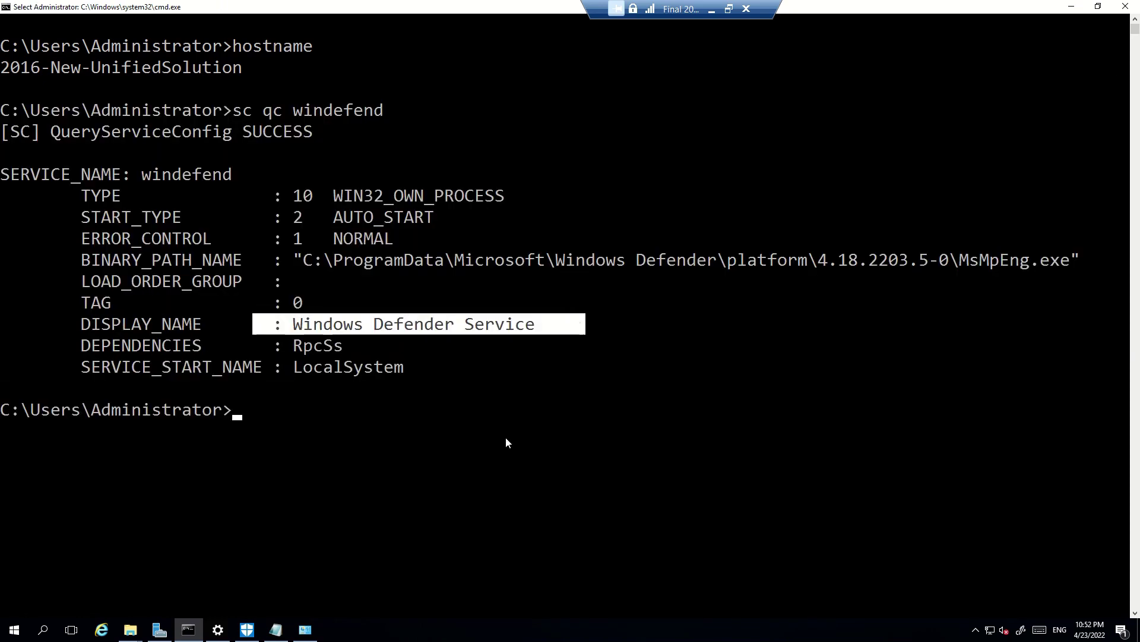
# Run sc query windefend and confirm the service STATE is 4 RUNNING
pyautogui.press('Up')
pyautogui.press('Left')
pyautogui.press('Left')
pyautogui.press('Left')
pyautogui.press('Left')
pyautogui.press('Left')
pyautogui.press('Left')
pyautogui.press('Left')
pyautogui.press('Left')
pyautogui.press('Left')
pyautogui.press('Left')
pyautogui.press('Left')
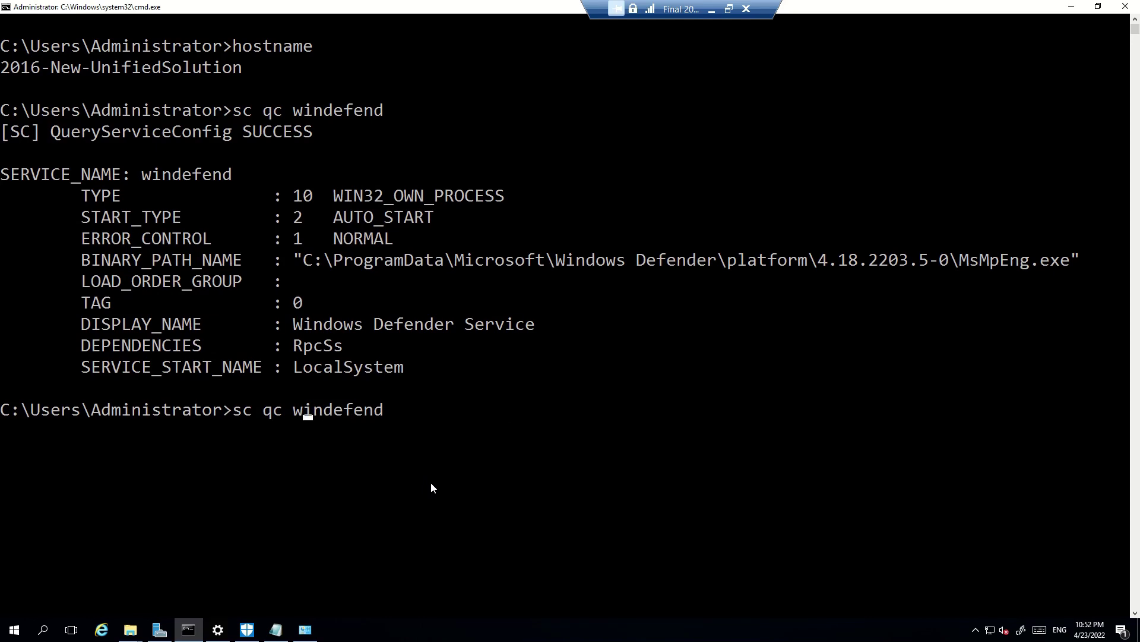
pyautogui.press('Delete')
pyautogui.write('query')
pyautogui.press('Return')
pyautogui.press('Up')
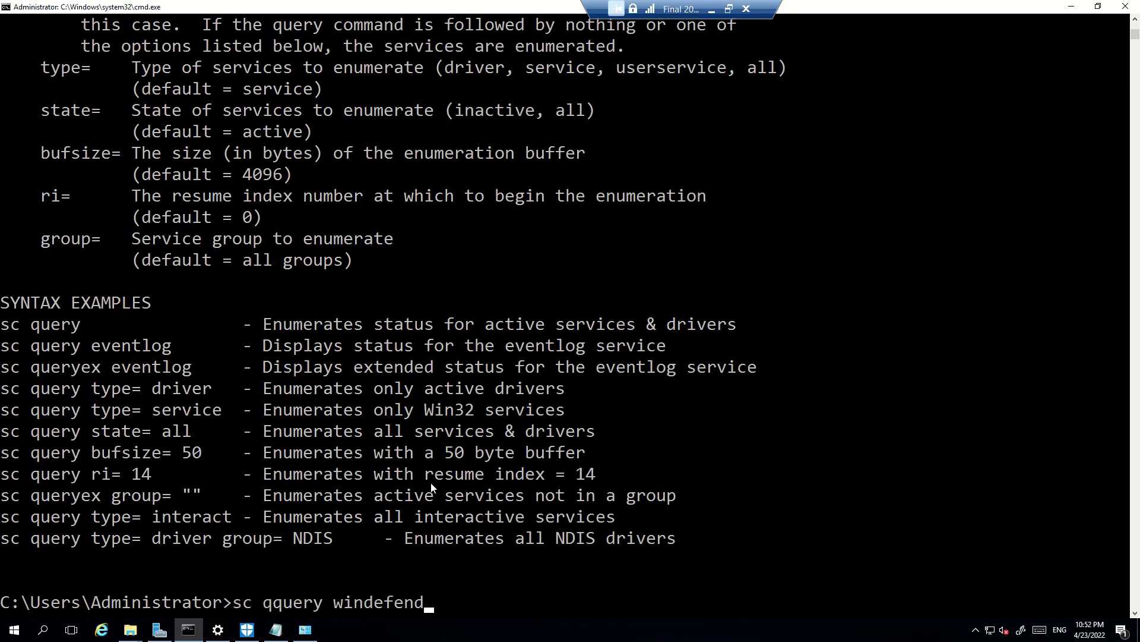
pyautogui.press('Left')
pyautogui.press('BackSpace')
pyautogui.press('Return')
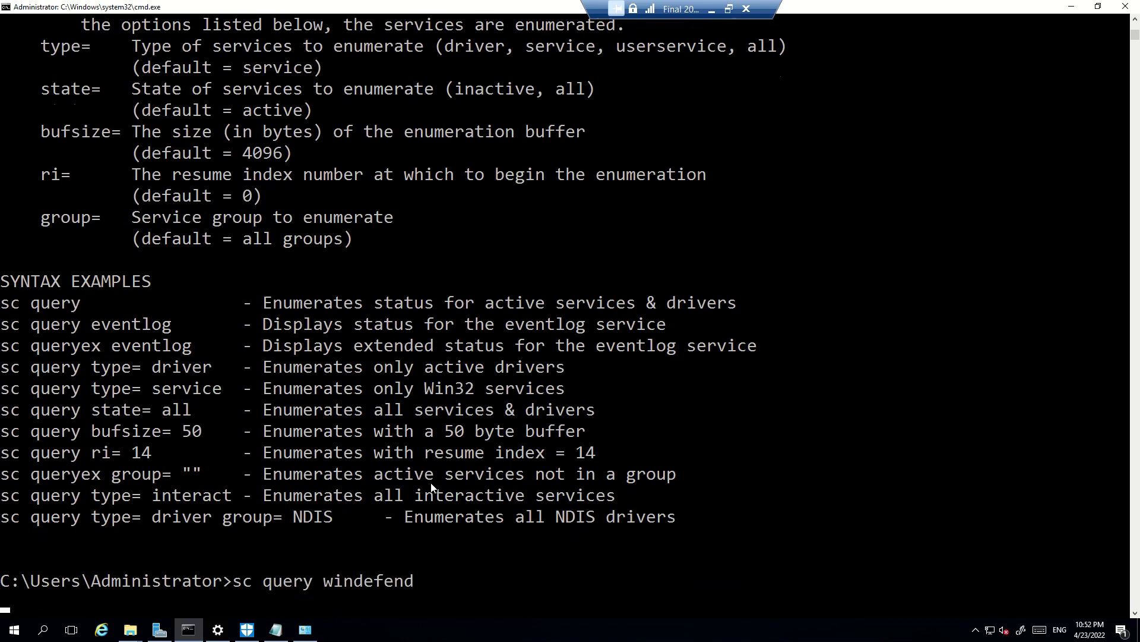
pyautogui.moveTo(189, 406); pyautogui.dragTo(559, 583)
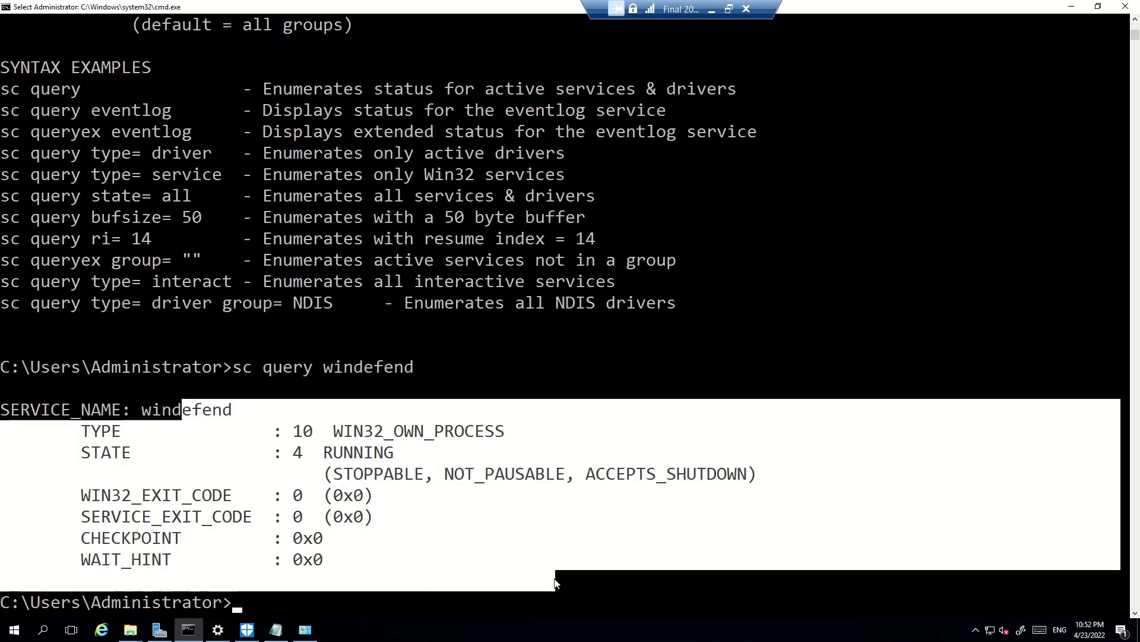
pyautogui.click(550, 517)
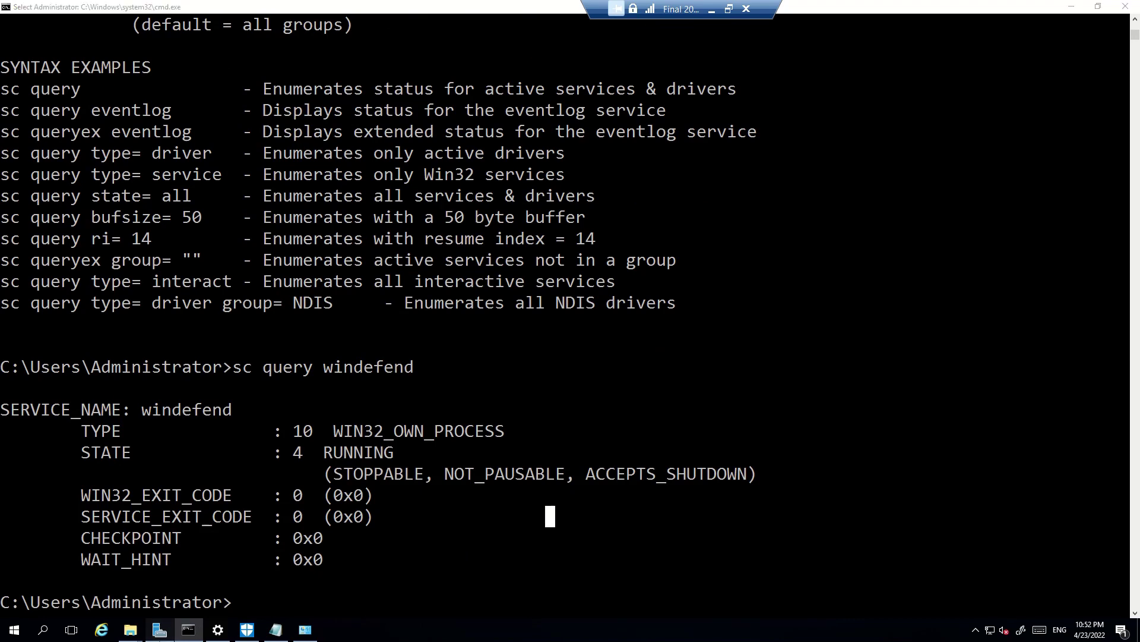
pyautogui.click(159, 630)
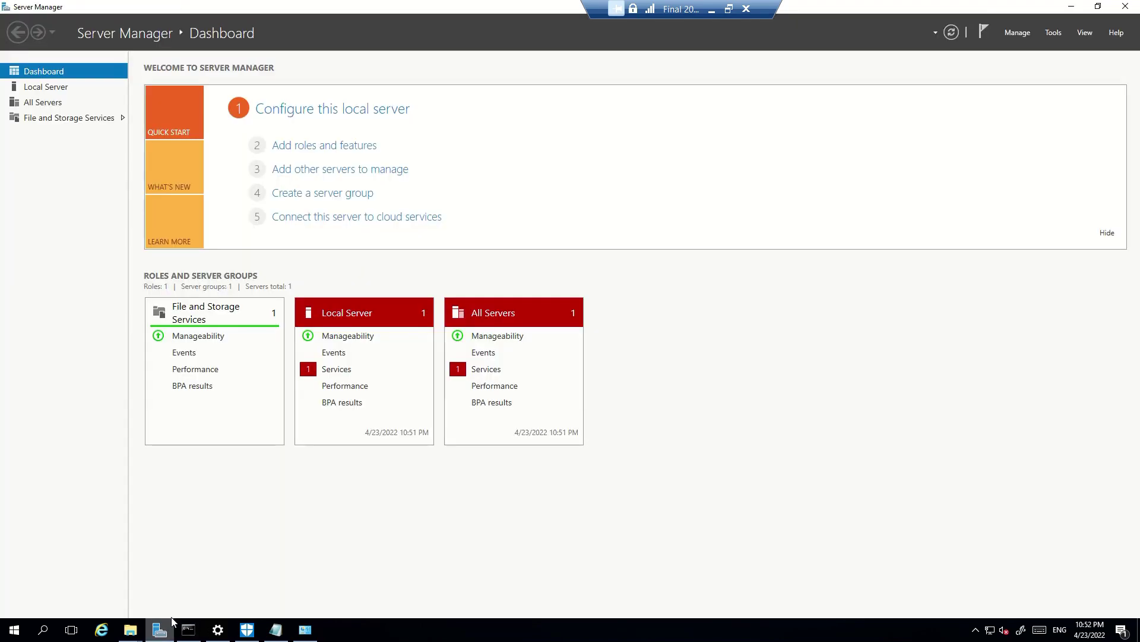
# Step through Add Roles and Features to the Features page and check Windows Defender Features shows Installed
pyautogui.click(1014, 33)
pyautogui.click(1006, 50)
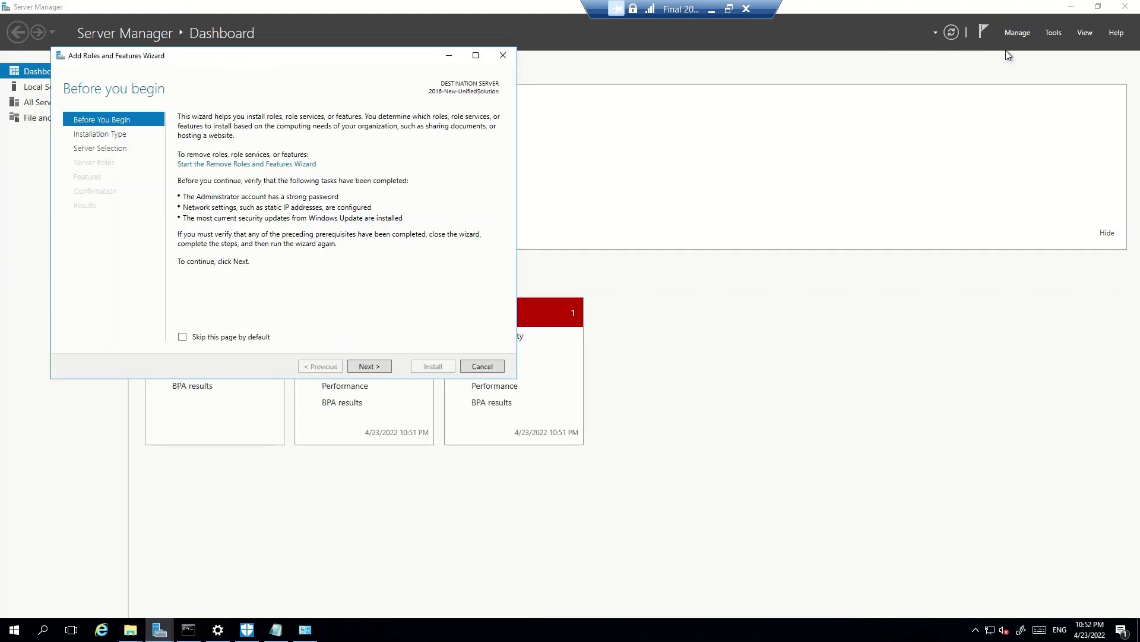
pyautogui.click(383, 366)
pyautogui.click(357, 365)
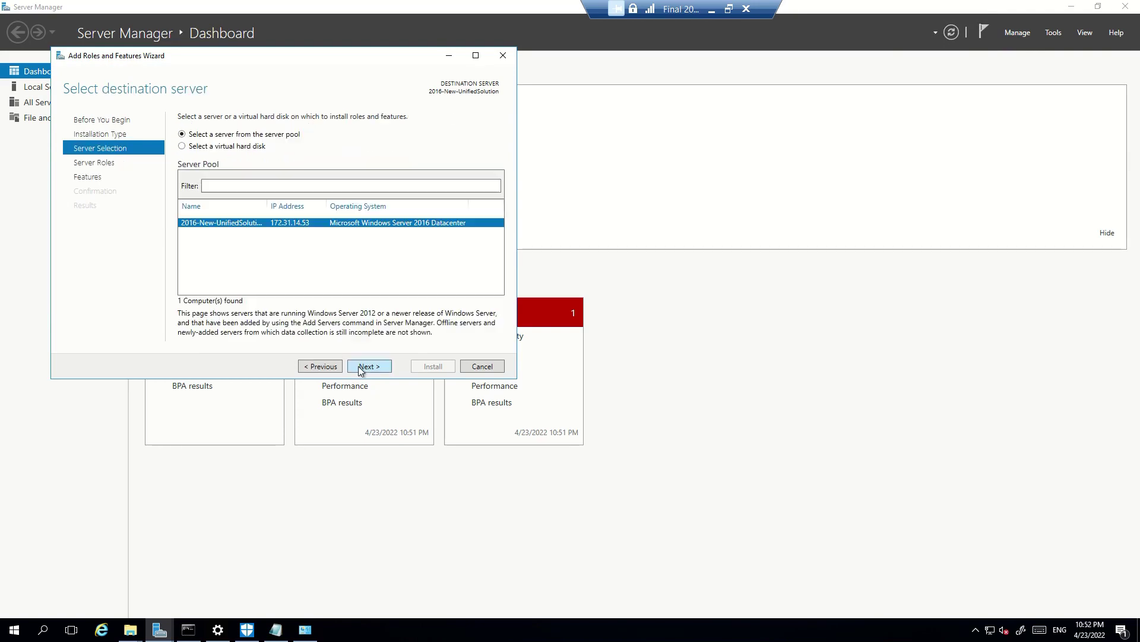
pyautogui.click(368, 366)
pyautogui.click(77, 181)
pyautogui.scroll(-10, 270, 253)
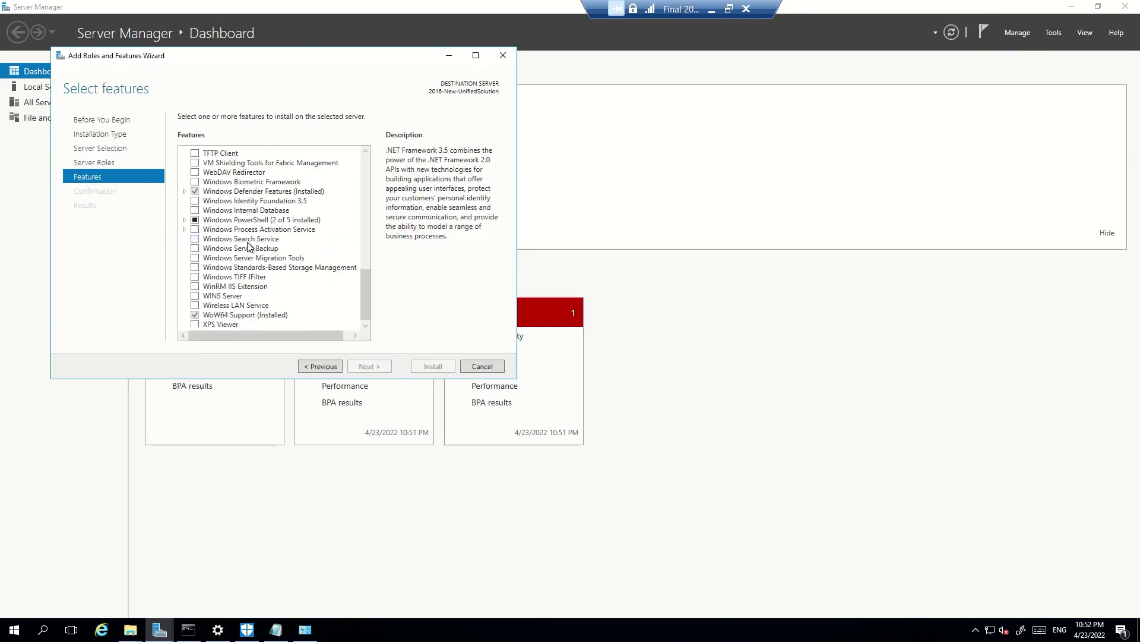
pyautogui.click(284, 193)
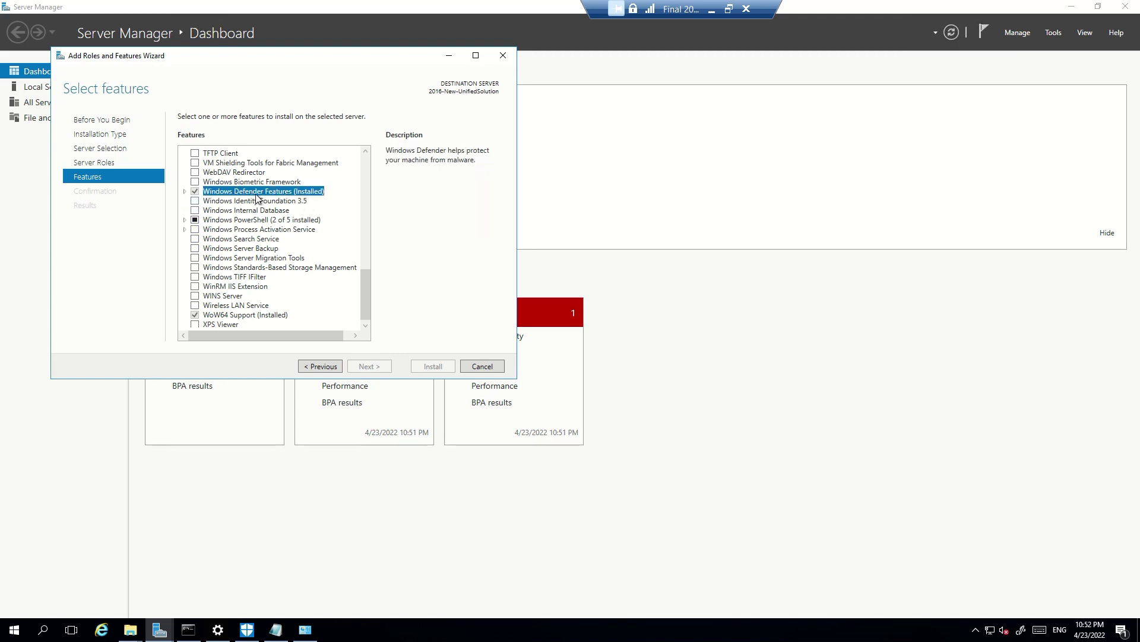
pyautogui.click(221, 636)
# Launch Windows Defender from Settings and check real-time protection is On with definitions up to date
pyautogui.click(87, 163)
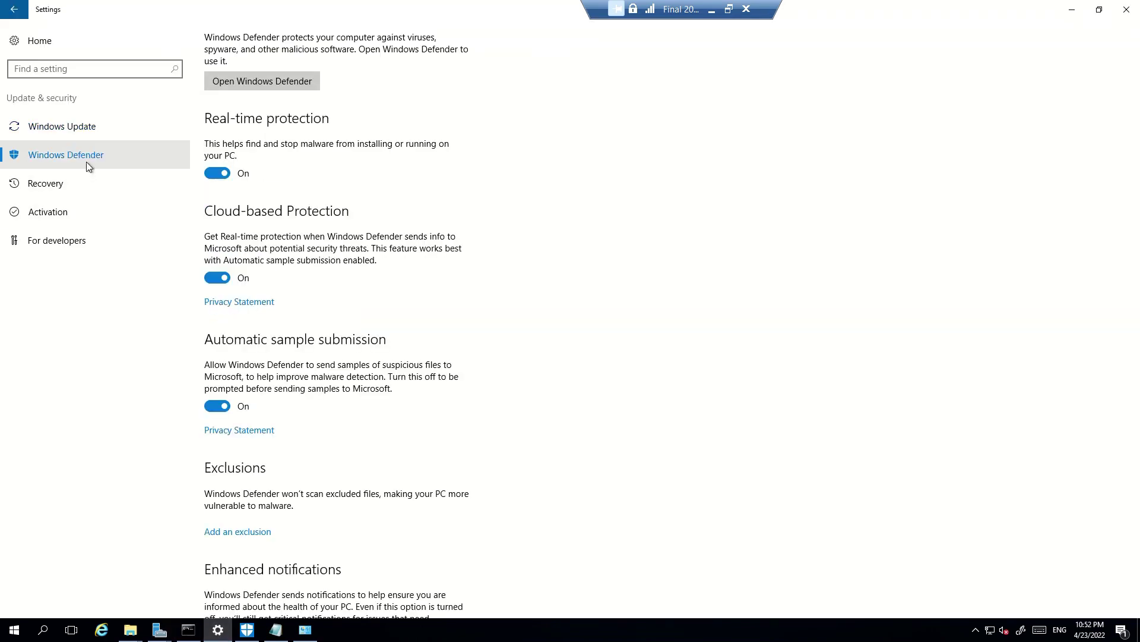
pyautogui.click(251, 84)
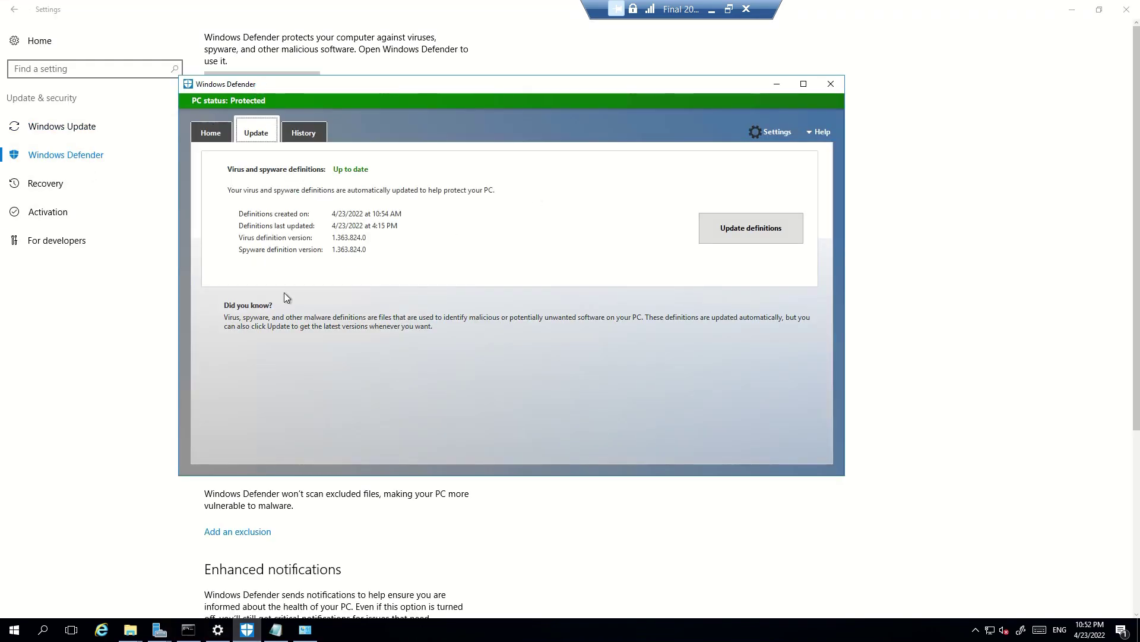
pyautogui.click(210, 133)
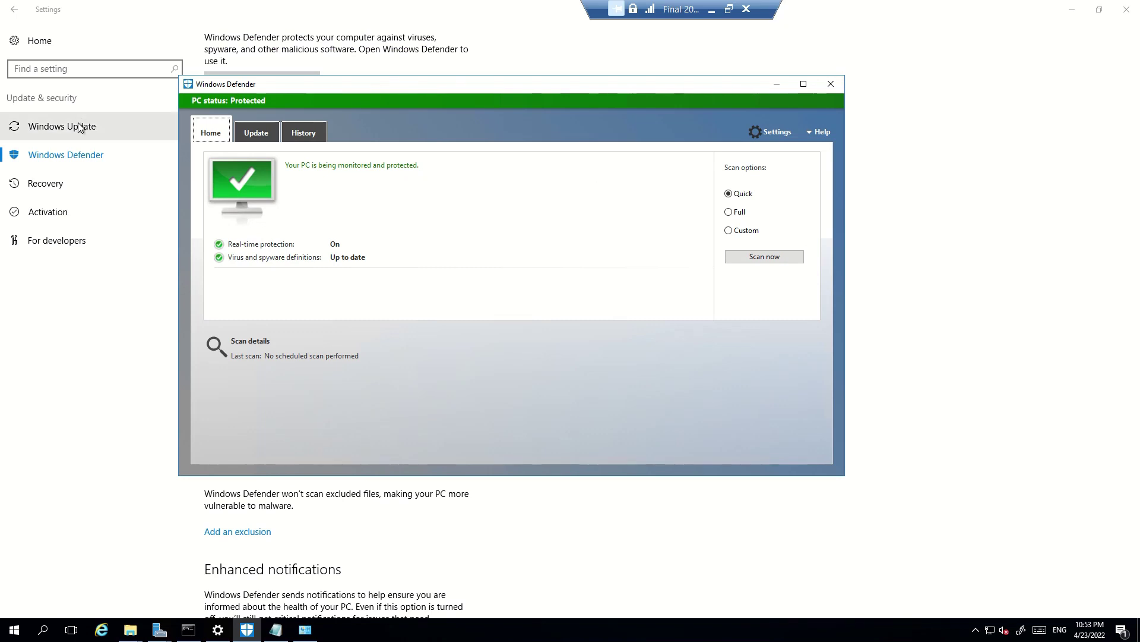
pyautogui.click(78, 123)
# Highlight the update status showing the device is up to date, last checked at 10:26 PM
pyautogui.moveTo(265, 67); pyautogui.dragTo(423, 68)
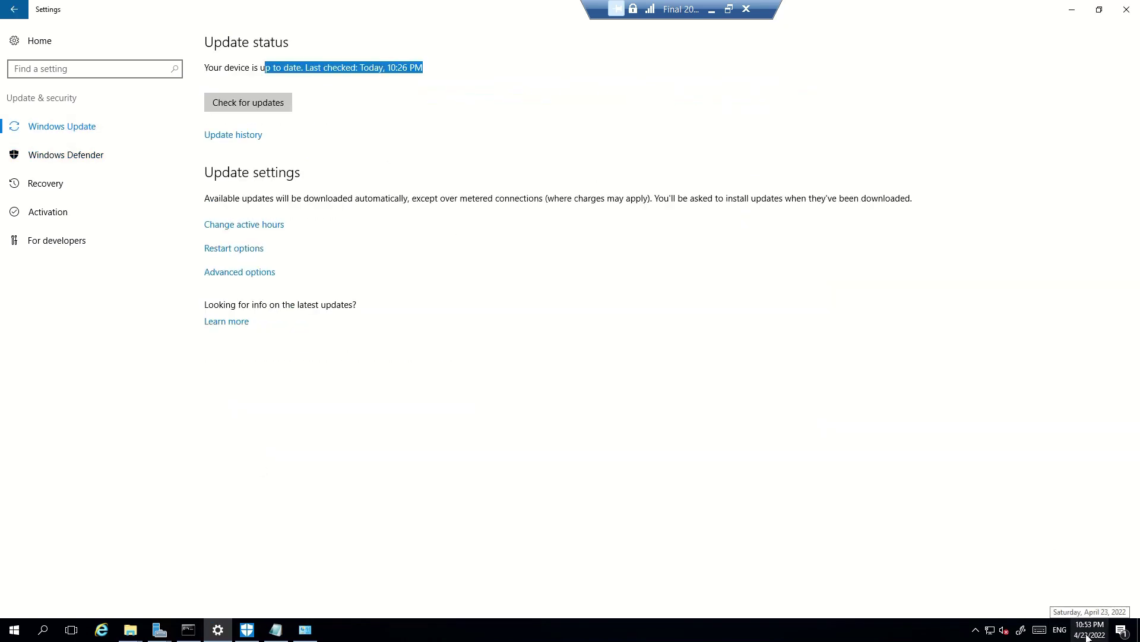
pyautogui.moveTo(358, 68); pyautogui.dragTo(533, 72)
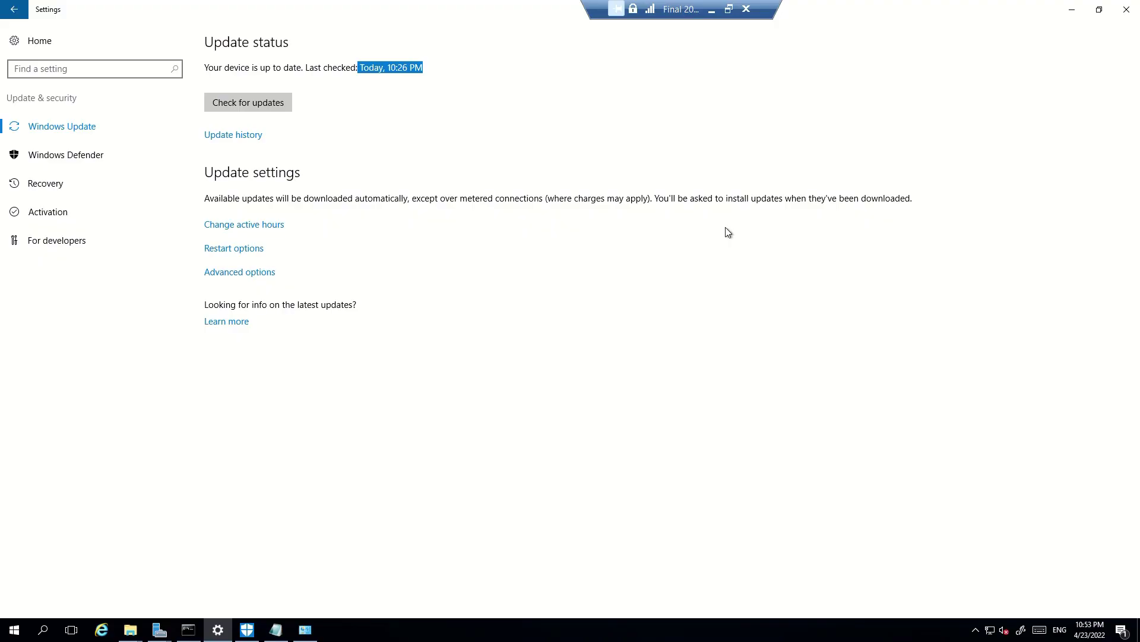
# Open Registry Editor maximised and review the values under HKLM\SOFTWARE\Microsoft\Windows Defender
pyautogui.click(328, 537)
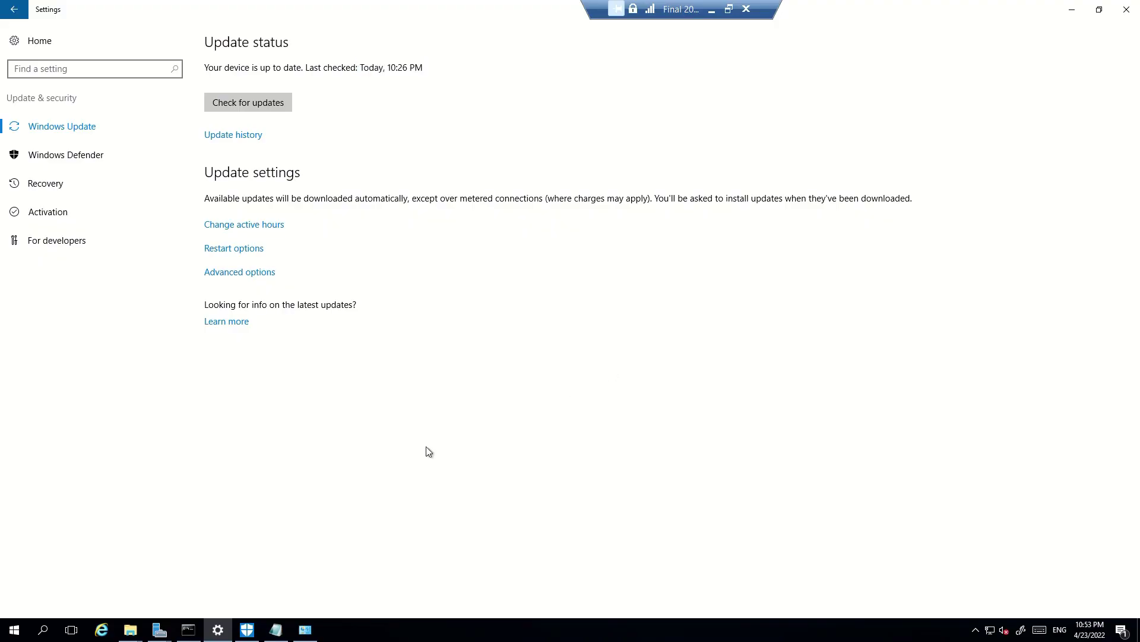
pyautogui.press('super+r')
pyautogui.press('Return')
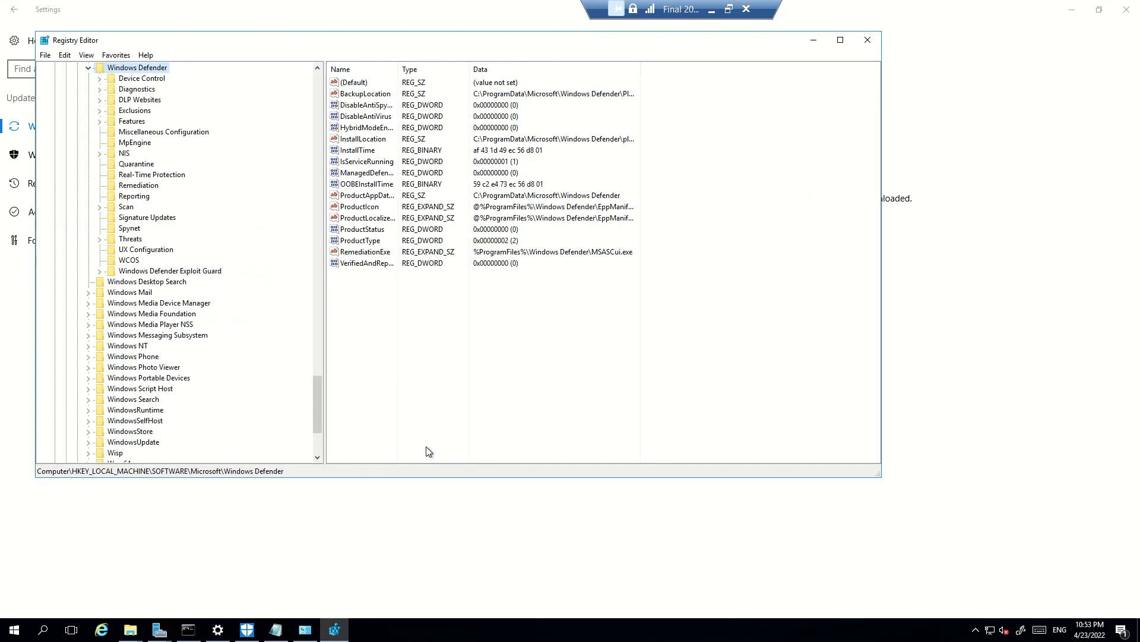
pyautogui.doubleClick(225, 40)
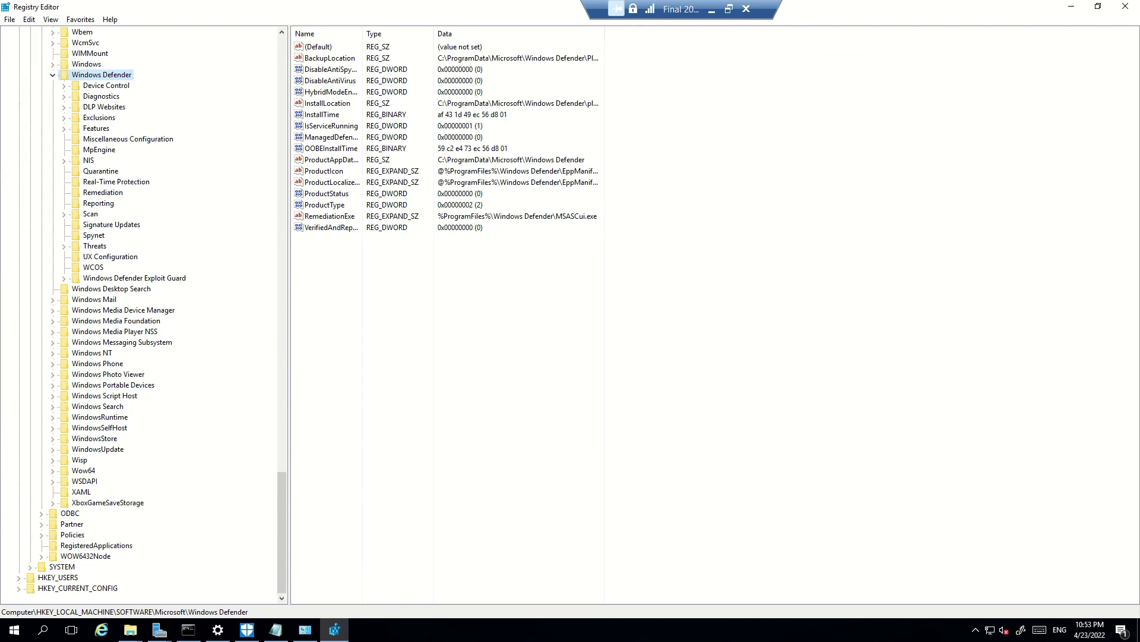
pyautogui.press('Tab')
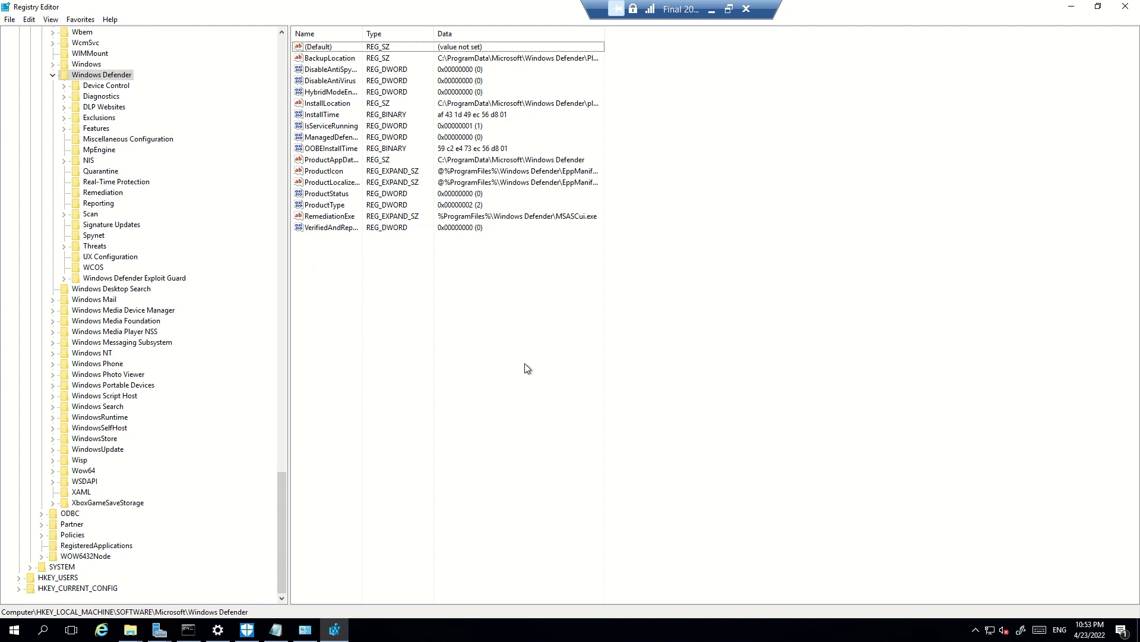
# Highlight 'Windows Defender ATP' in the Notepad note as the key expected after installation
pyautogui.click(276, 629)
pyautogui.moveTo(153, 24); pyautogui.dragTo(478, 131)
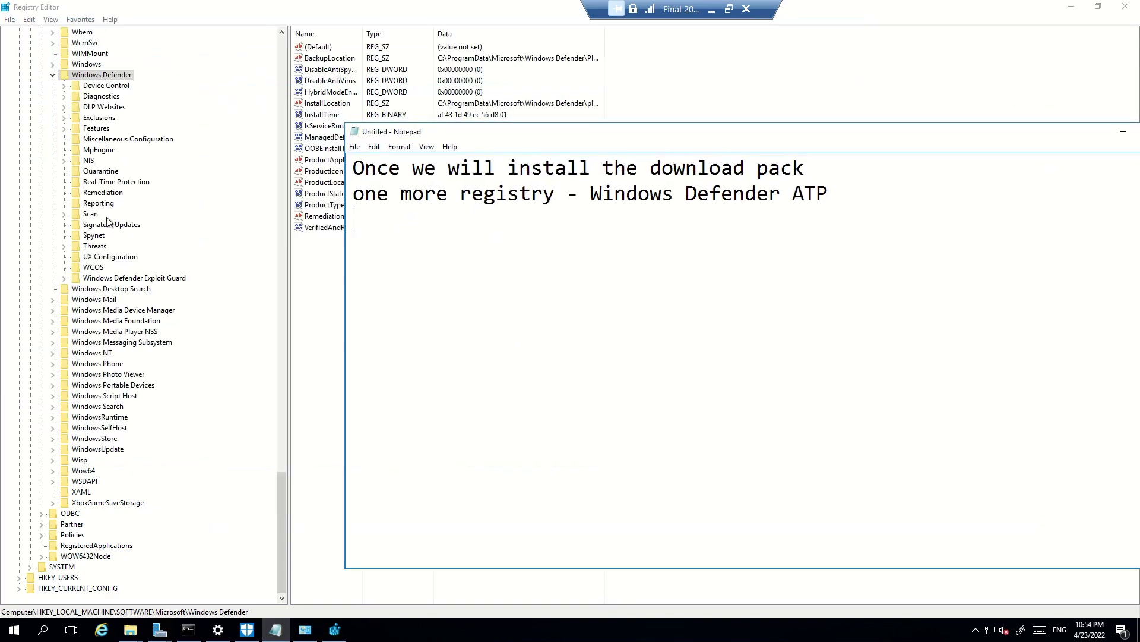
pyautogui.moveTo(591, 193); pyautogui.dragTo(840, 193)
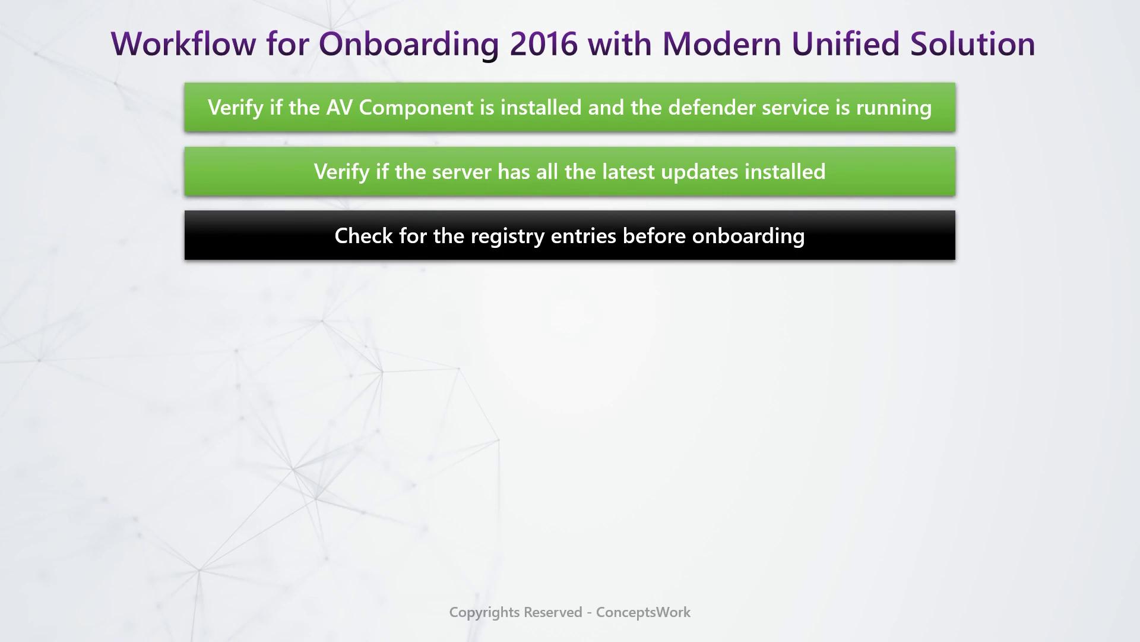
# Advance the workflow slide to mark the registry check done and reveal Download and Install
pyautogui.click(140, 478)
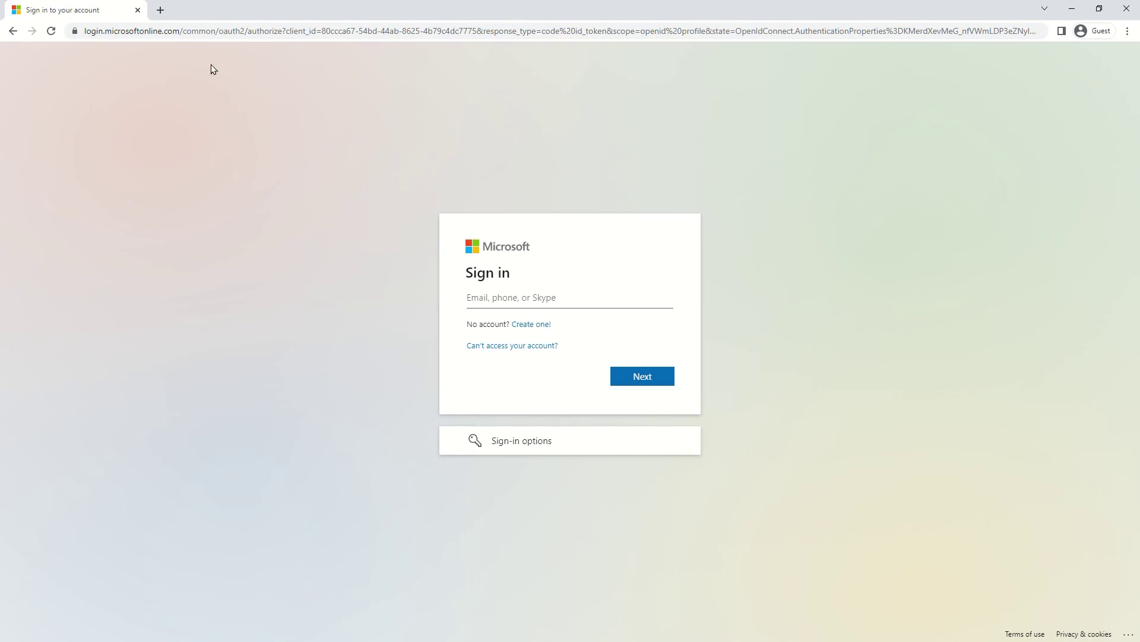
# Go to security.microsoft in Chrome's address bar
pyautogui.click(202, 36)
pyautogui.write('secu')
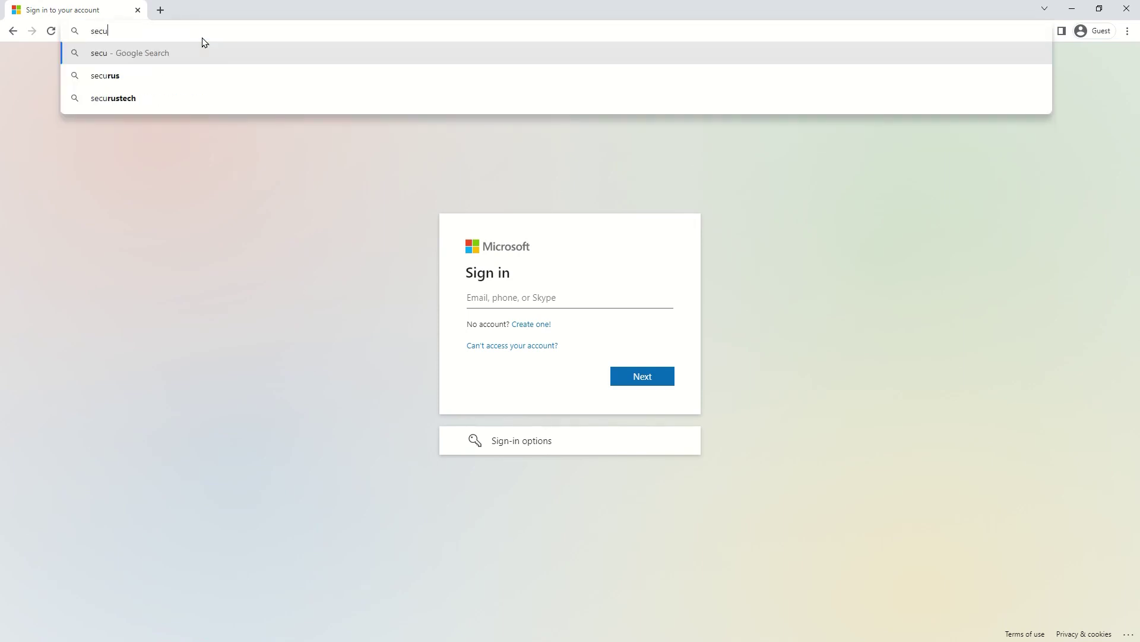
pyautogui.write('rity.mi')
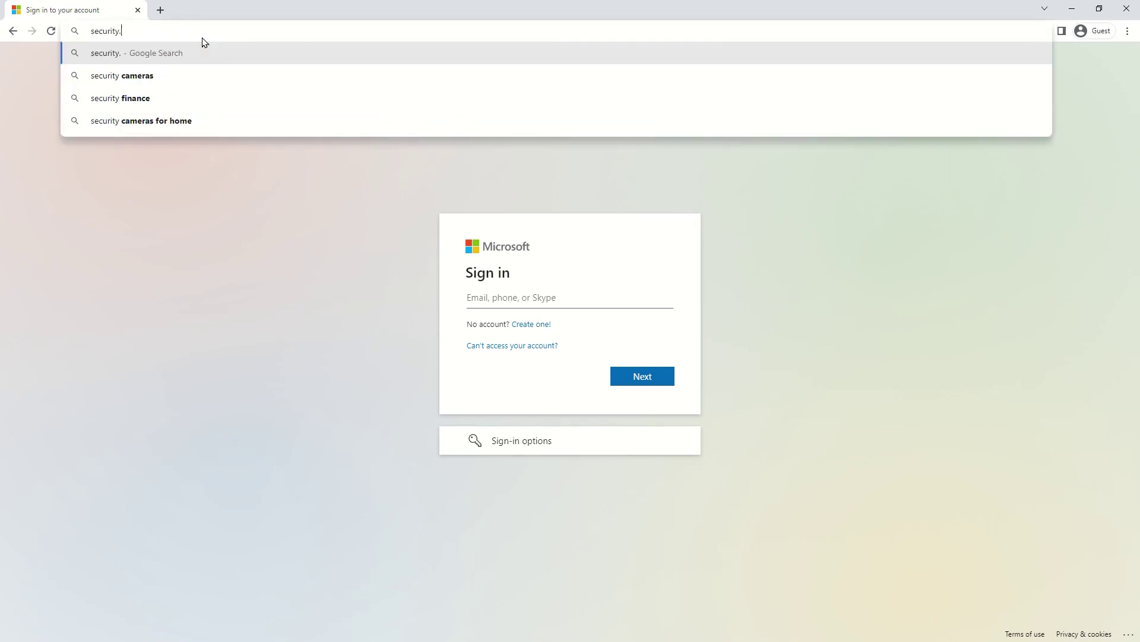
pyautogui.write('crosoft.')
pyautogui.press('Return')
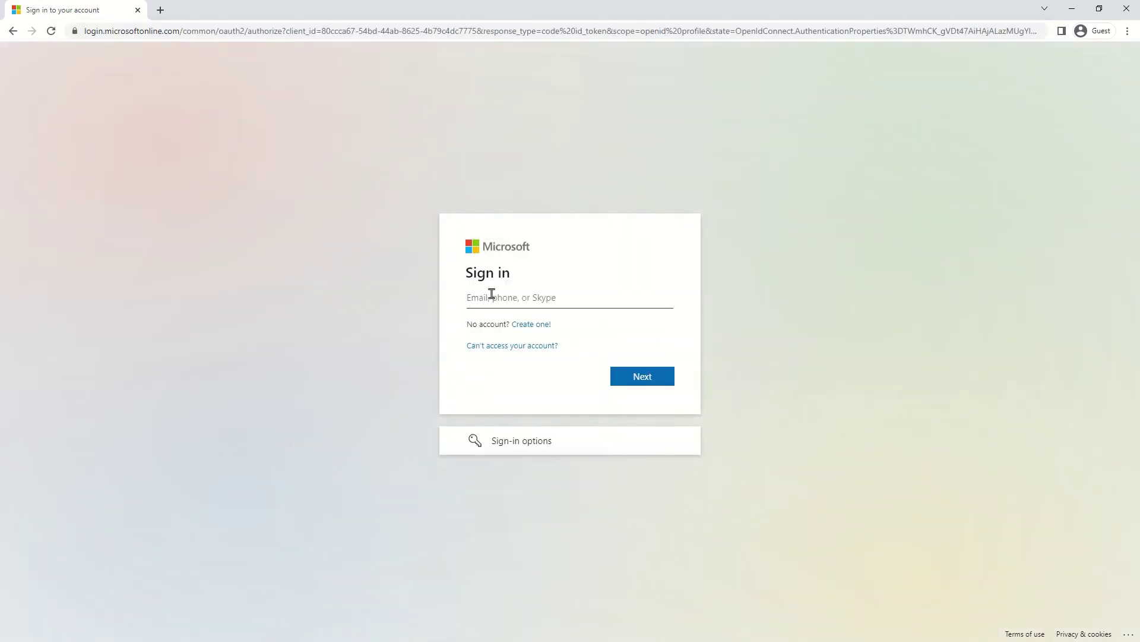
# Sign in with the admin account's e-mail and password, choosing to stay signed in
pyautogui.press('Return')
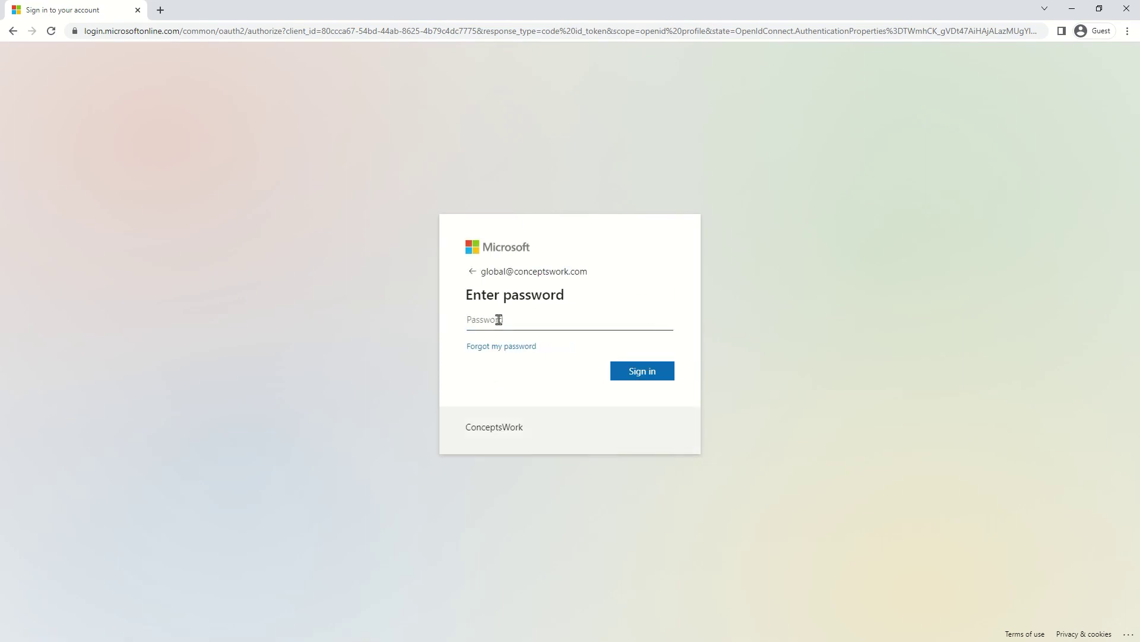
pyautogui.write('••')
pyautogui.press('BackSpace')
pyautogui.press('BackSpace')
pyautogui.write('•••••••••••••')
pyautogui.press('Return')
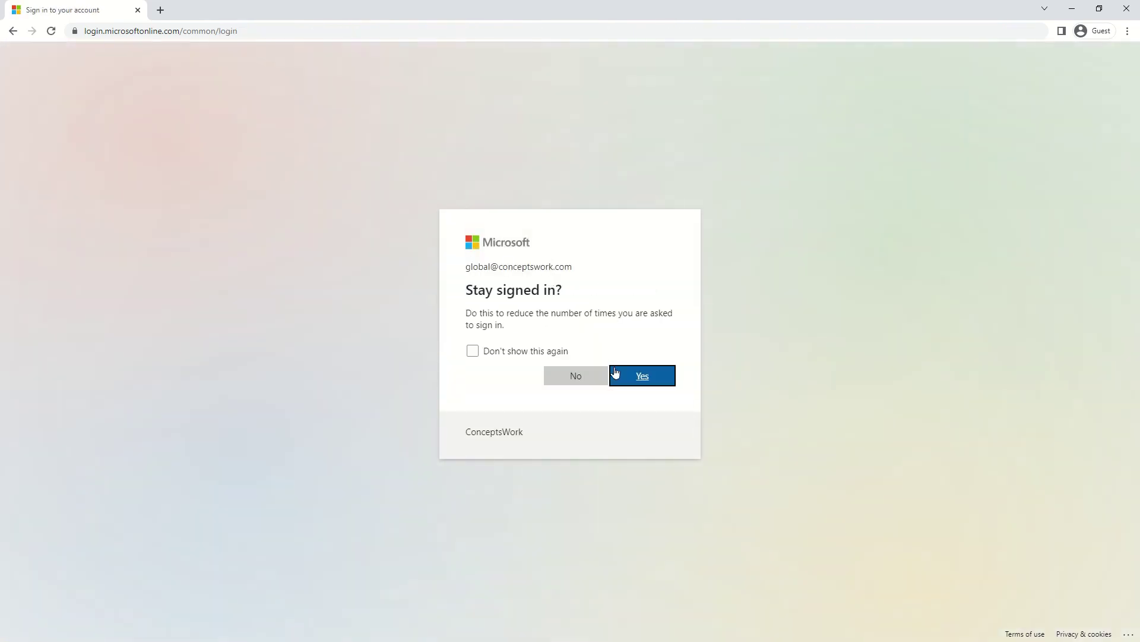
pyautogui.click(631, 376)
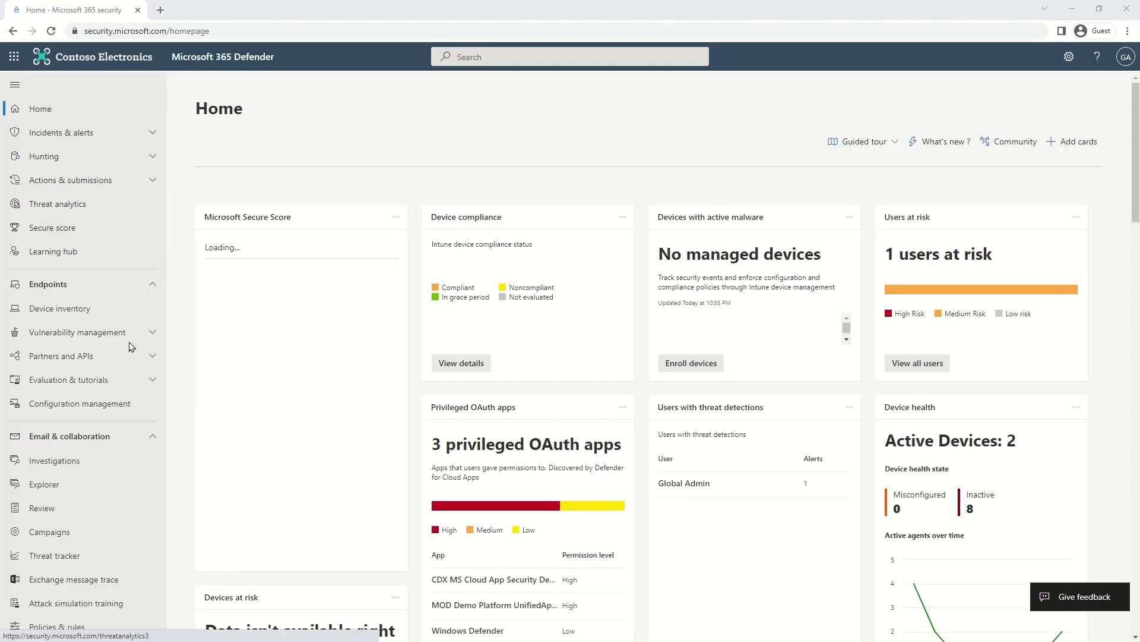
# In Settings > Endpoints > Onboarding, select Windows Server 2012 R2 and 2016 and download the installation package
pyautogui.scroll(-4, 120, 351)
pyautogui.click(52, 565)
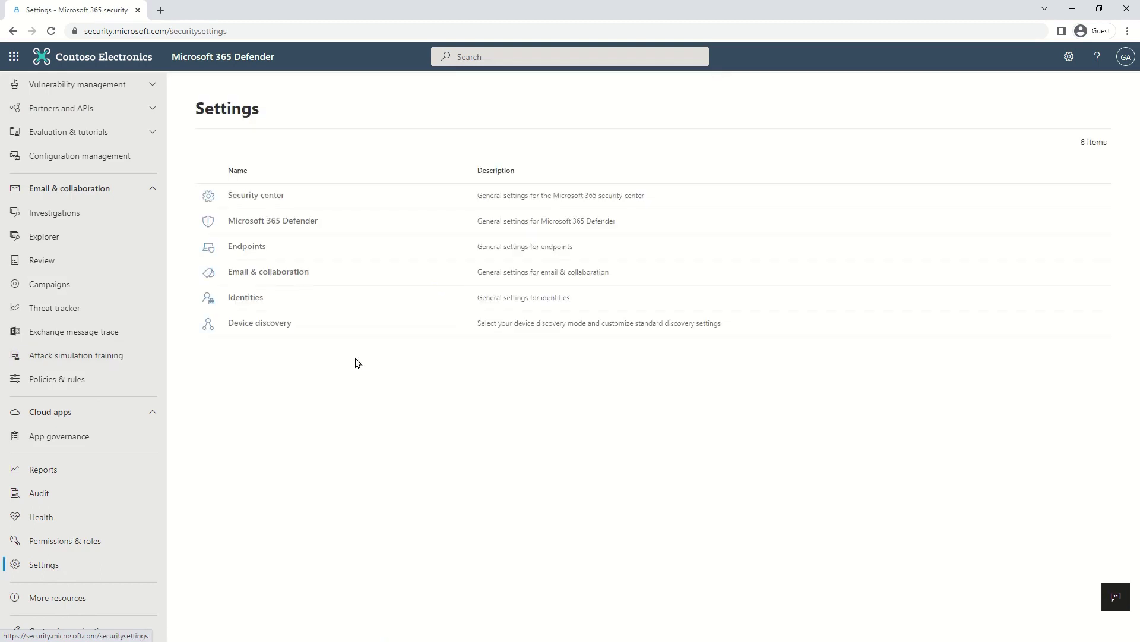
pyautogui.click(241, 247)
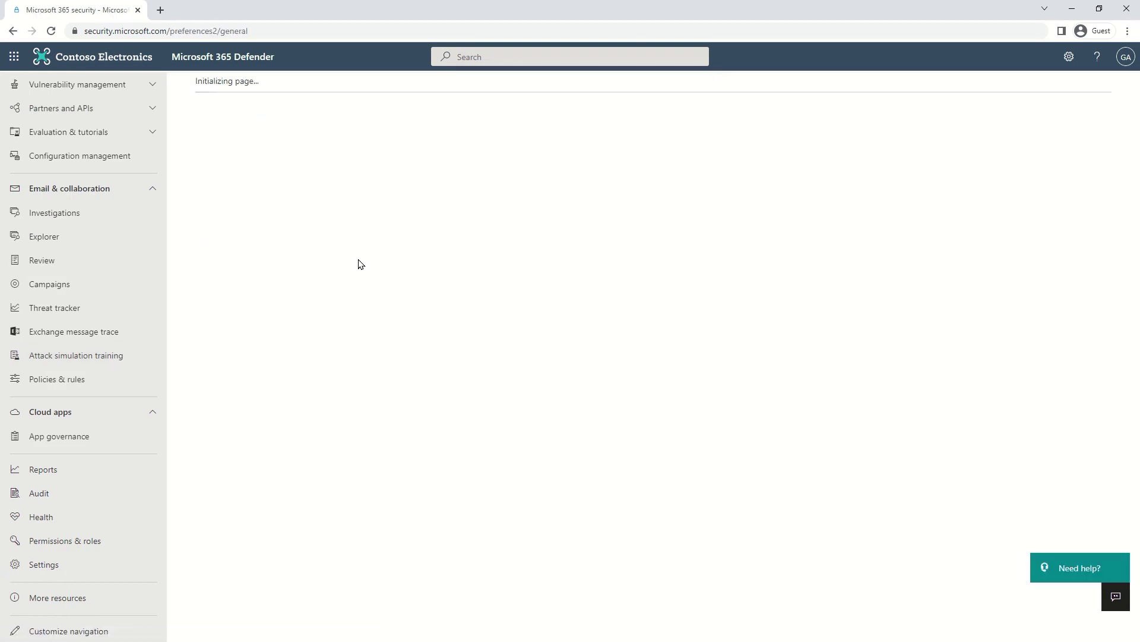
pyautogui.scroll(-4, 271, 520)
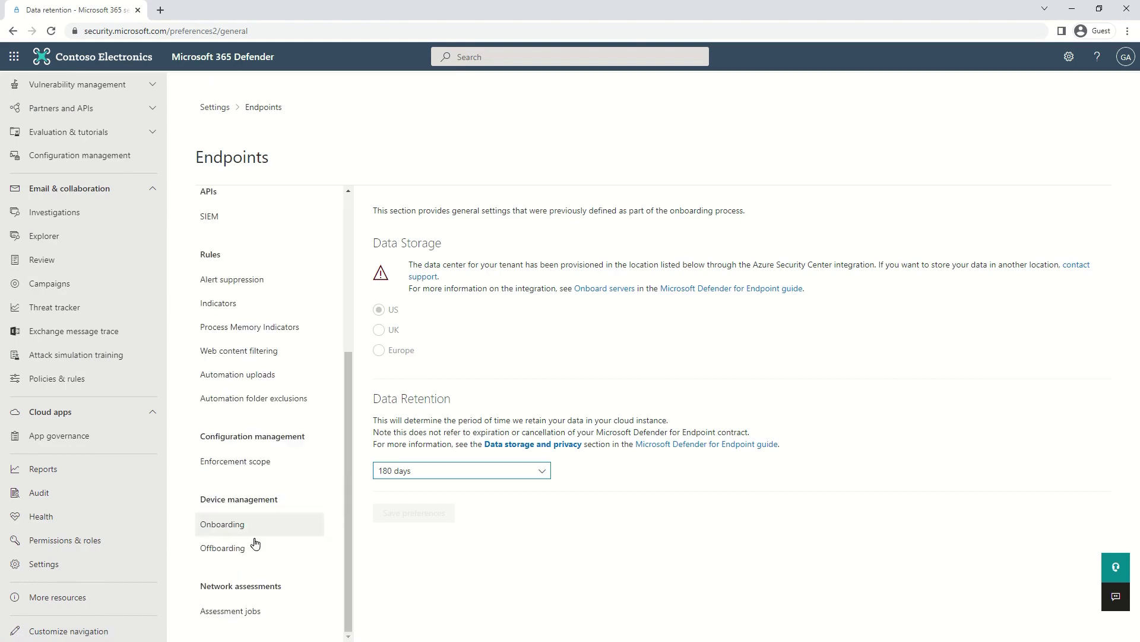
pyautogui.click(232, 525)
pyautogui.click(461, 233)
pyautogui.click(472, 307)
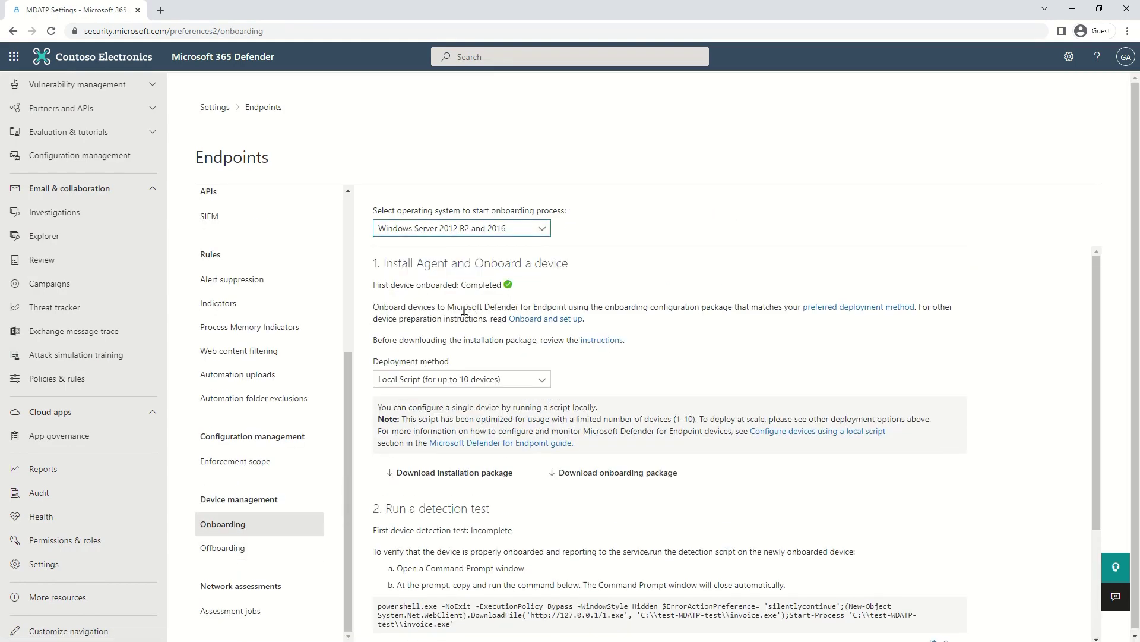
pyautogui.scroll(-3, 431, 390)
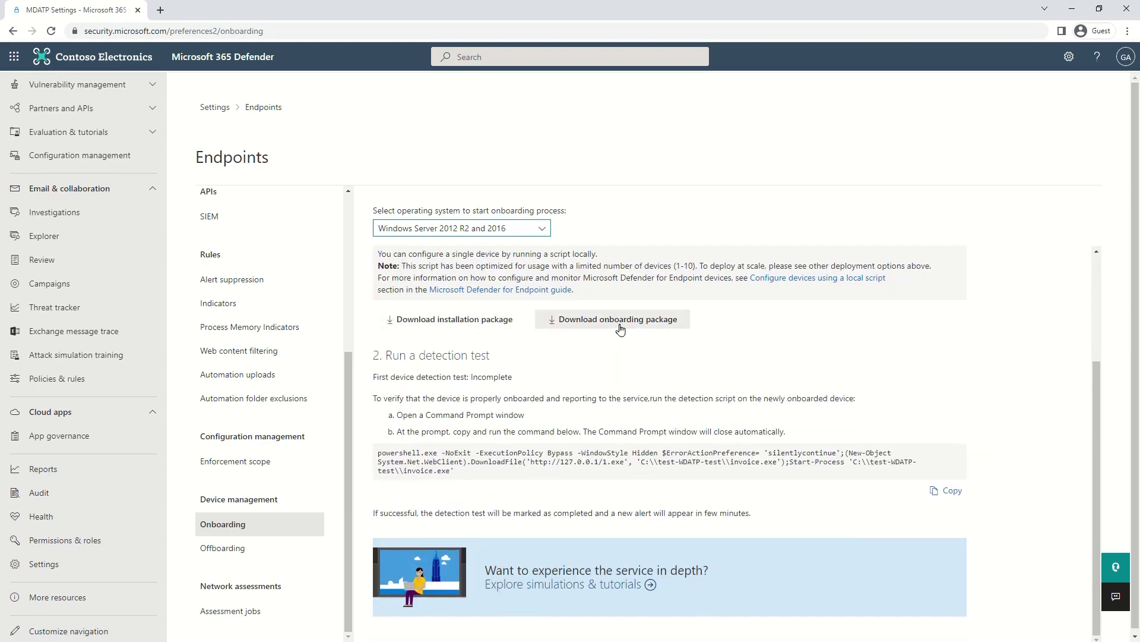
pyautogui.click(472, 320)
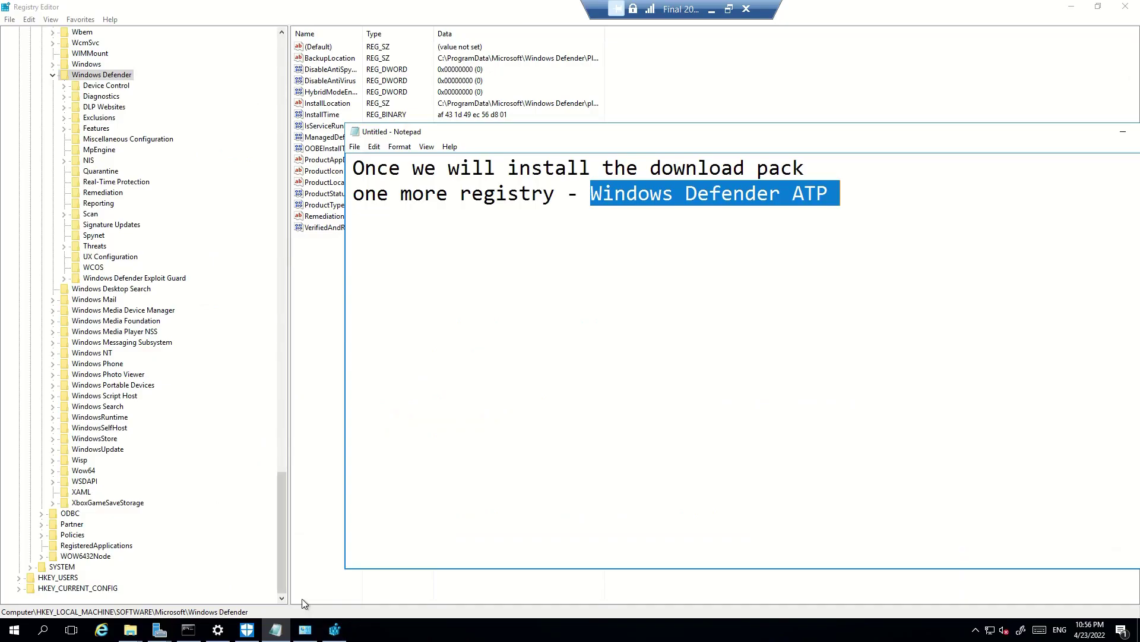
# Check the existing Windows Defender folder in Program Files before installing
pyautogui.click(130, 630)
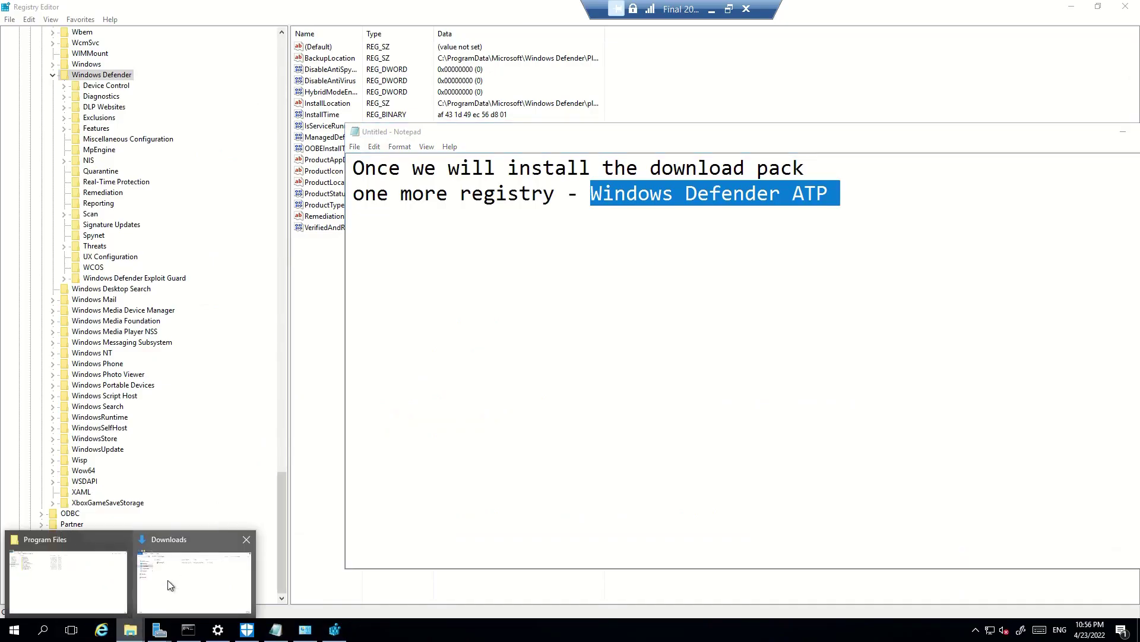
pyautogui.click(84, 573)
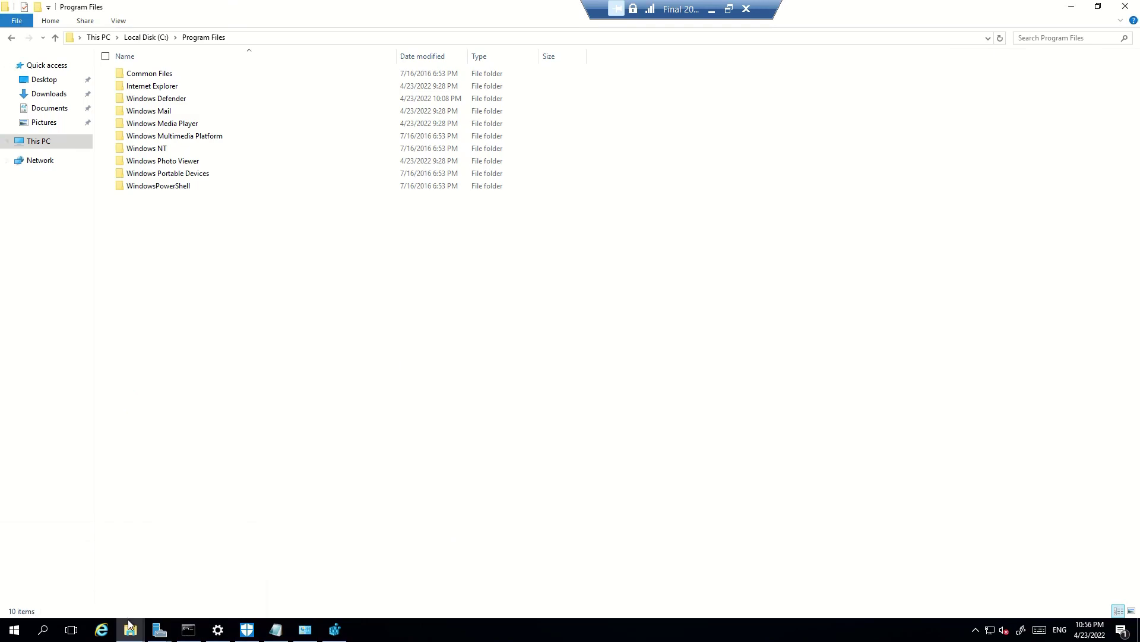
pyautogui.click(205, 574)
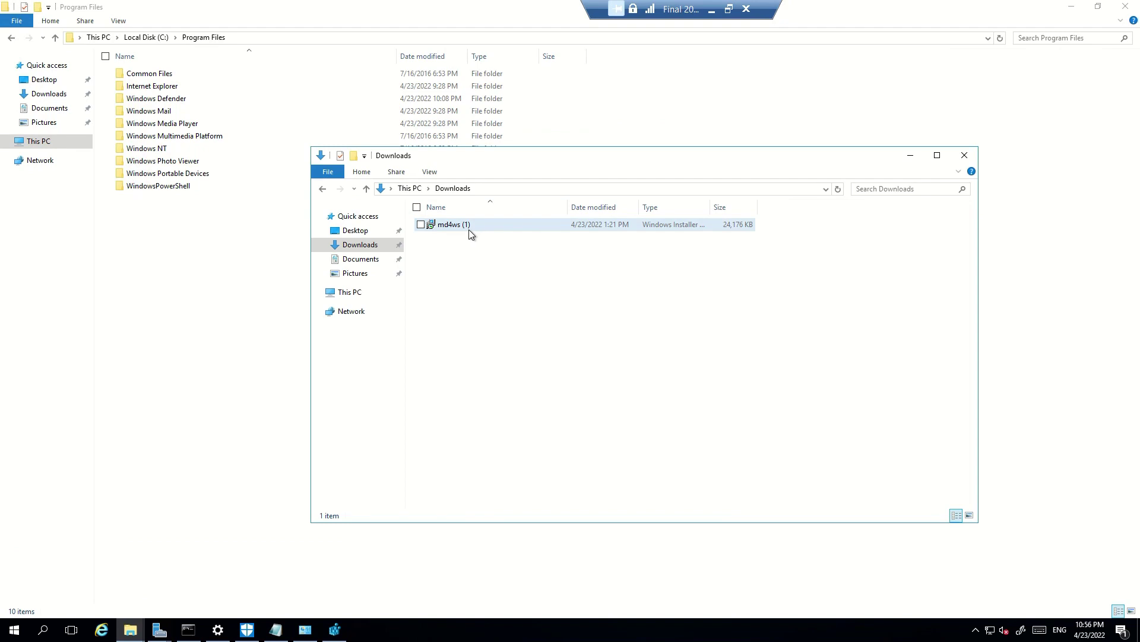
pyautogui.click(169, 99)
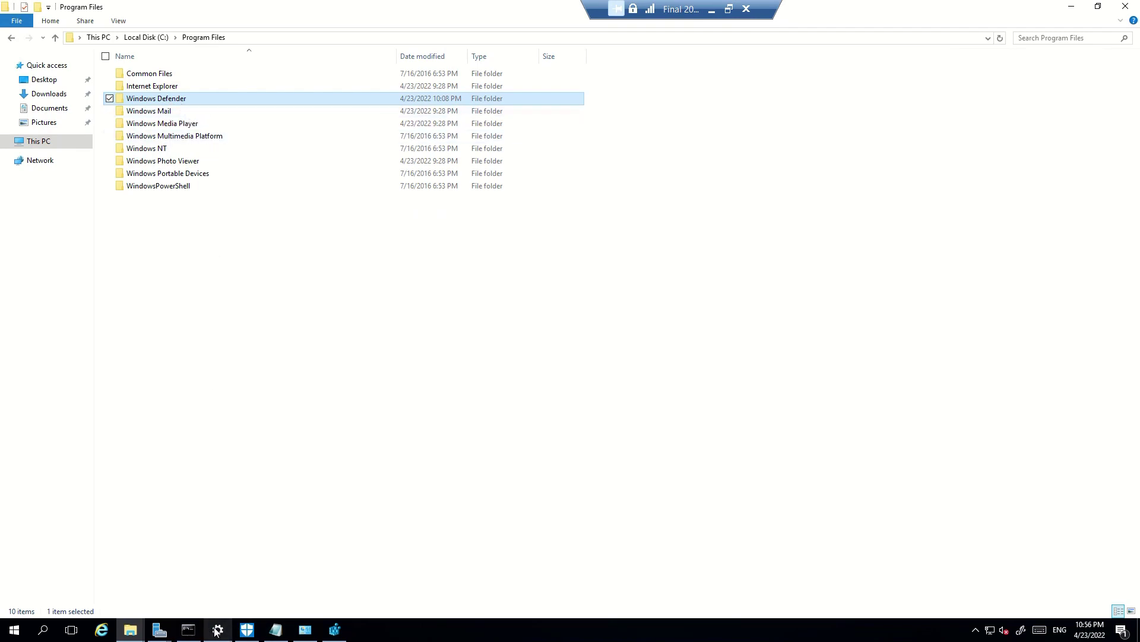
# Run the md4ws installer from Downloads, accepting the licence terms, through to Finish
pyautogui.click(159, 629)
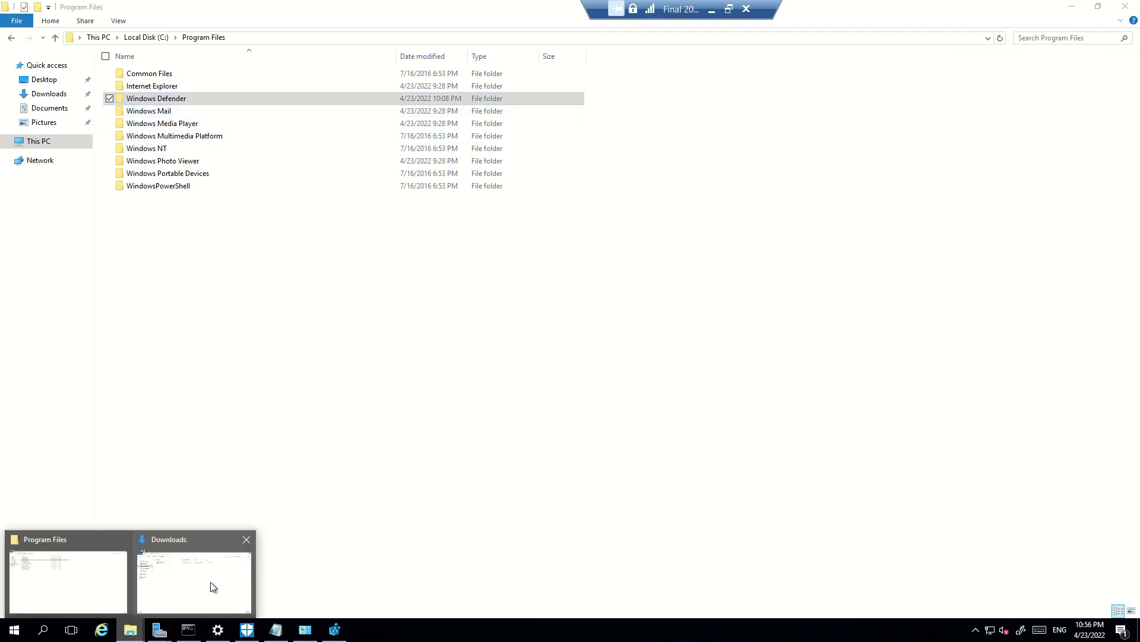
pyautogui.click(221, 583)
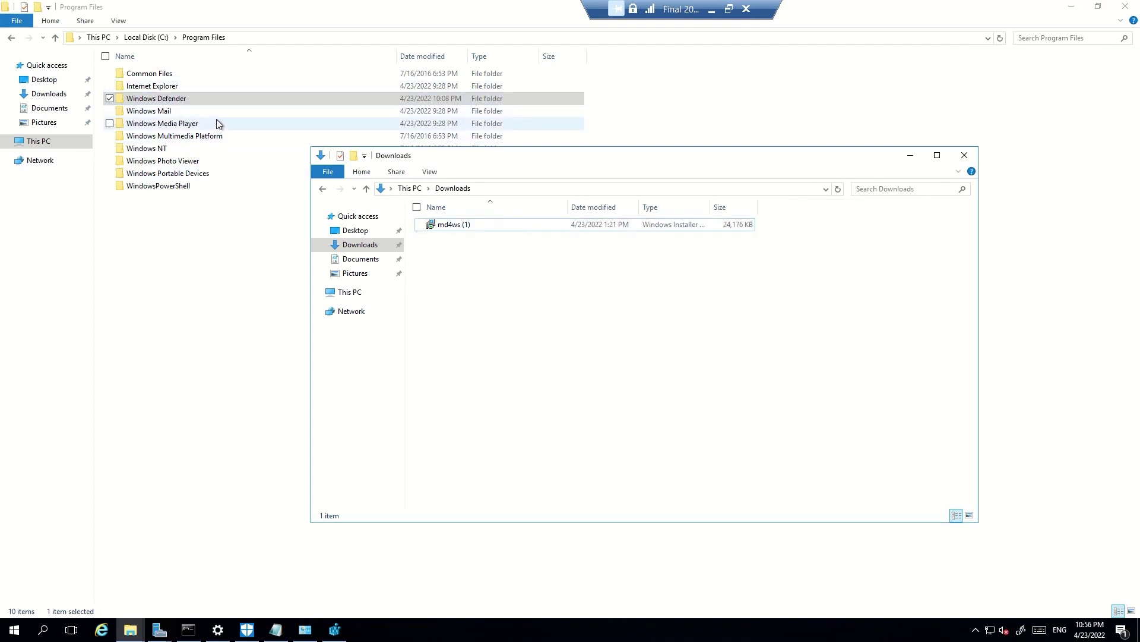
pyautogui.doubleClick(497, 228)
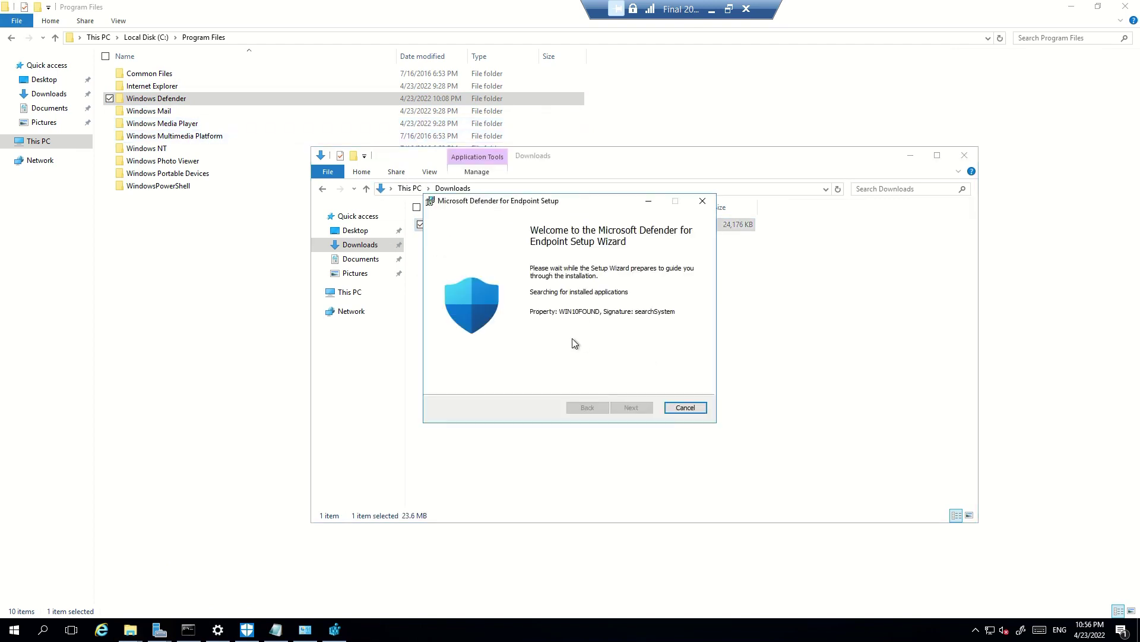
pyautogui.click(637, 411)
pyautogui.click(449, 382)
pyautogui.click(629, 413)
pyautogui.click(624, 412)
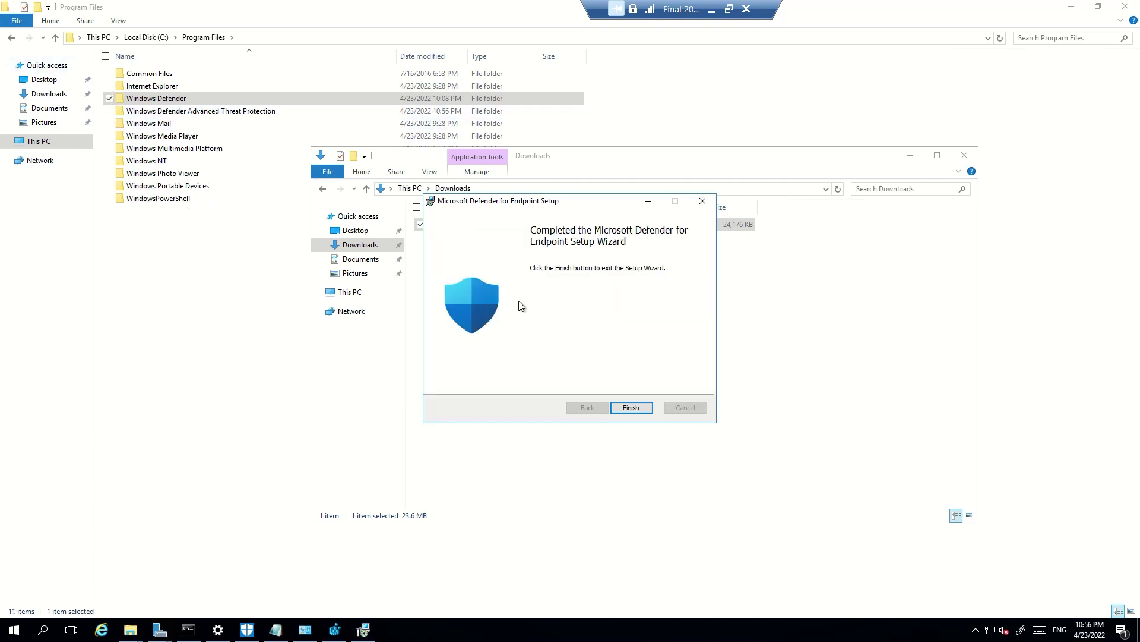
pyautogui.click(630, 408)
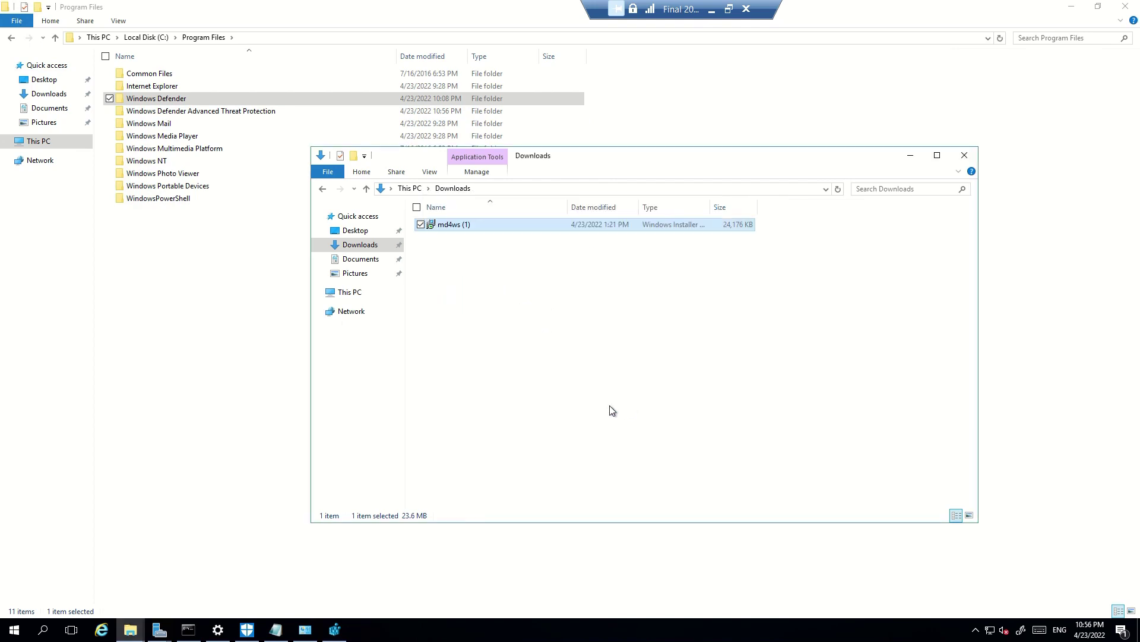
# Open the new Windows Defender Advanced Threat Protection folder in Program Files
pyautogui.click(252, 305)
pyautogui.click(201, 114)
pyautogui.doubleClick(200, 114)
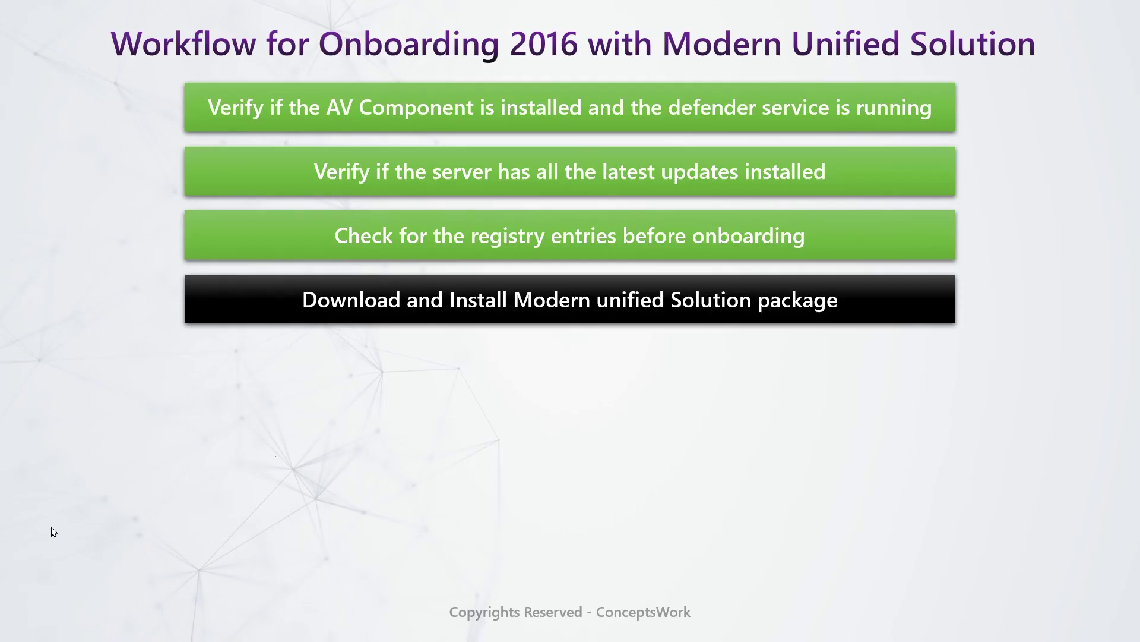
# Mark installation done on the workflow slide and return to Registry Editor to verify changes
pyautogui.press('Right')
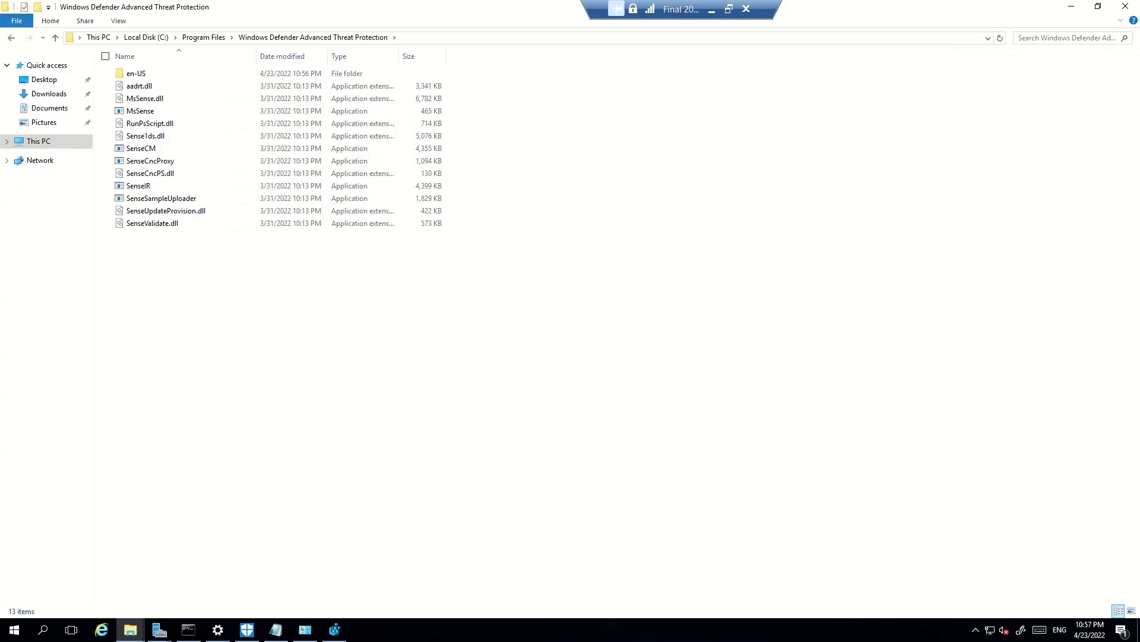
pyautogui.click(334, 629)
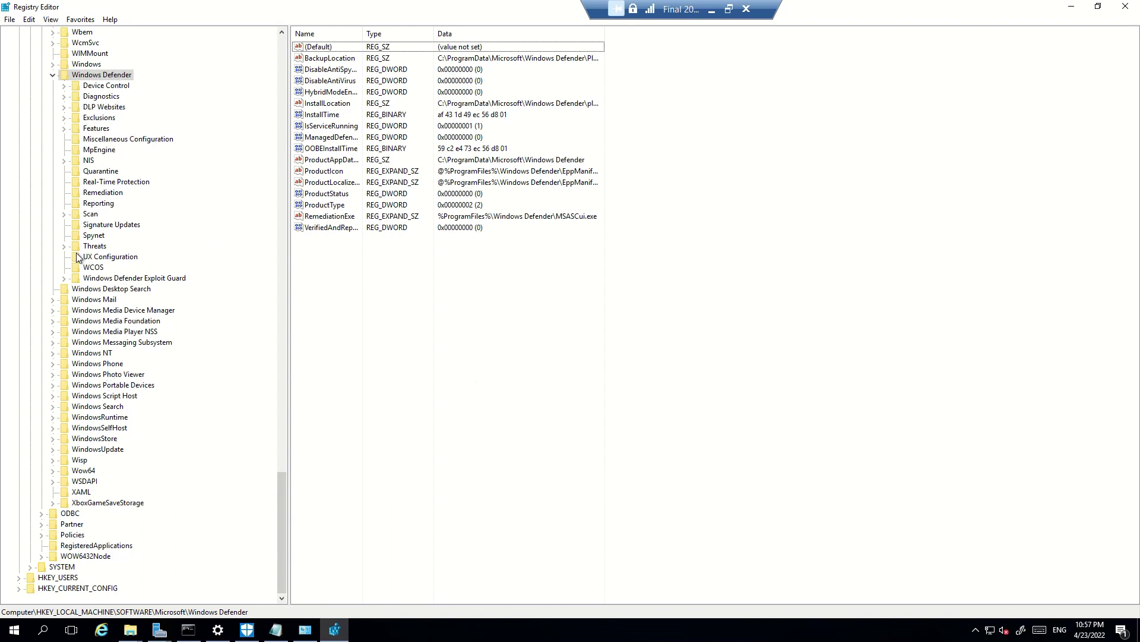
# Inspect the Windows Advanced Threat Protection registry key and its Status subkey values
pyautogui.scroll(1, 97, 238)
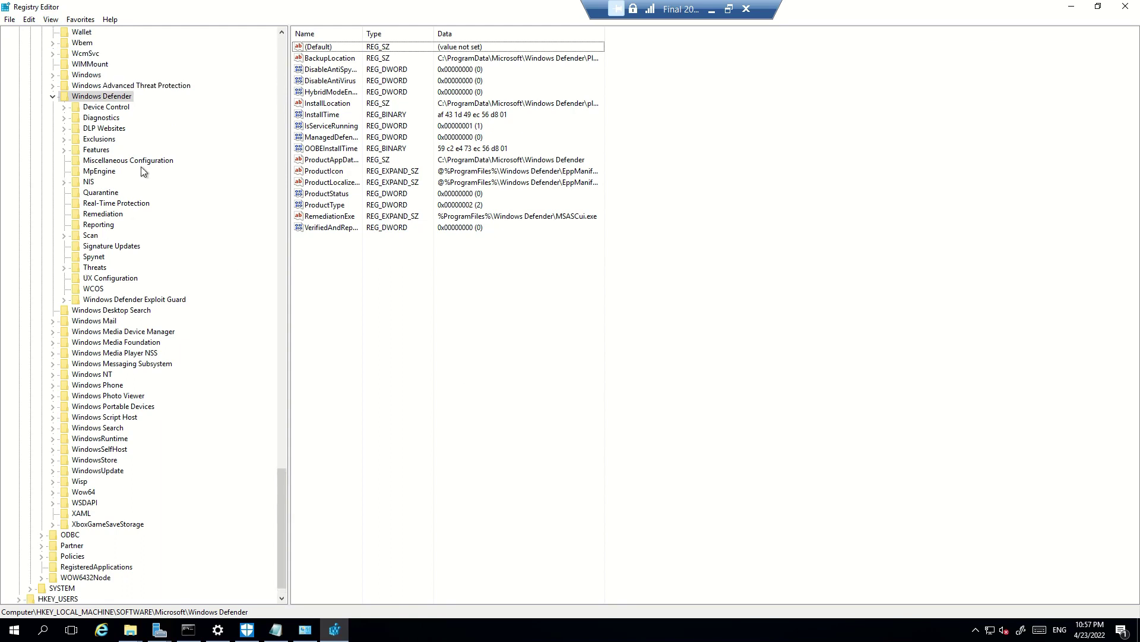
pyautogui.click(117, 86)
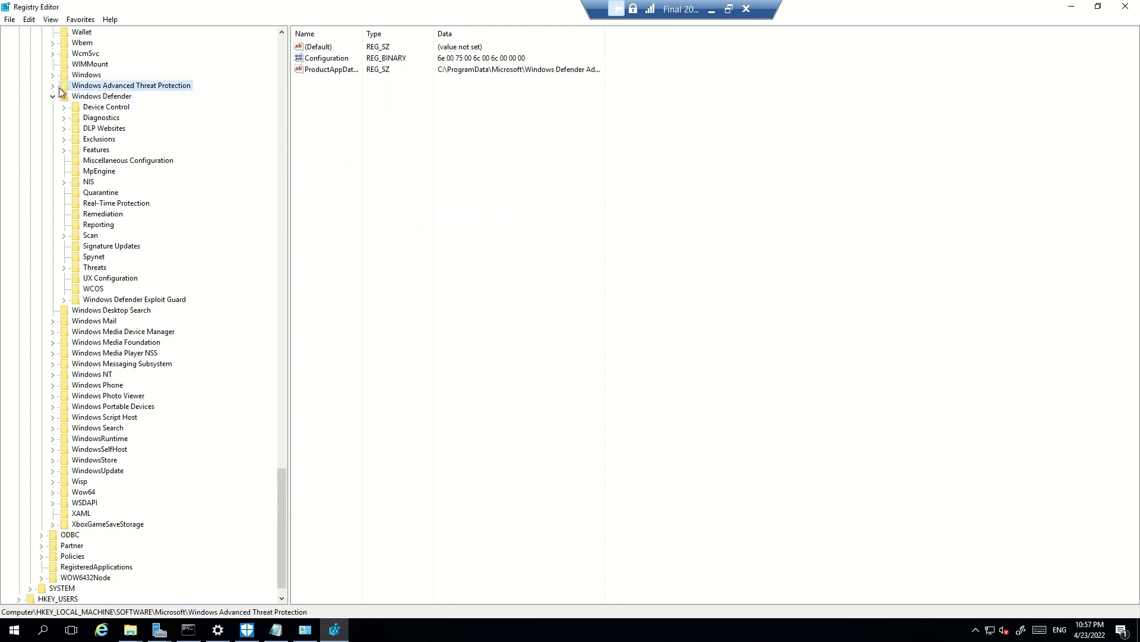
pyautogui.click(54, 87)
pyautogui.click(95, 98)
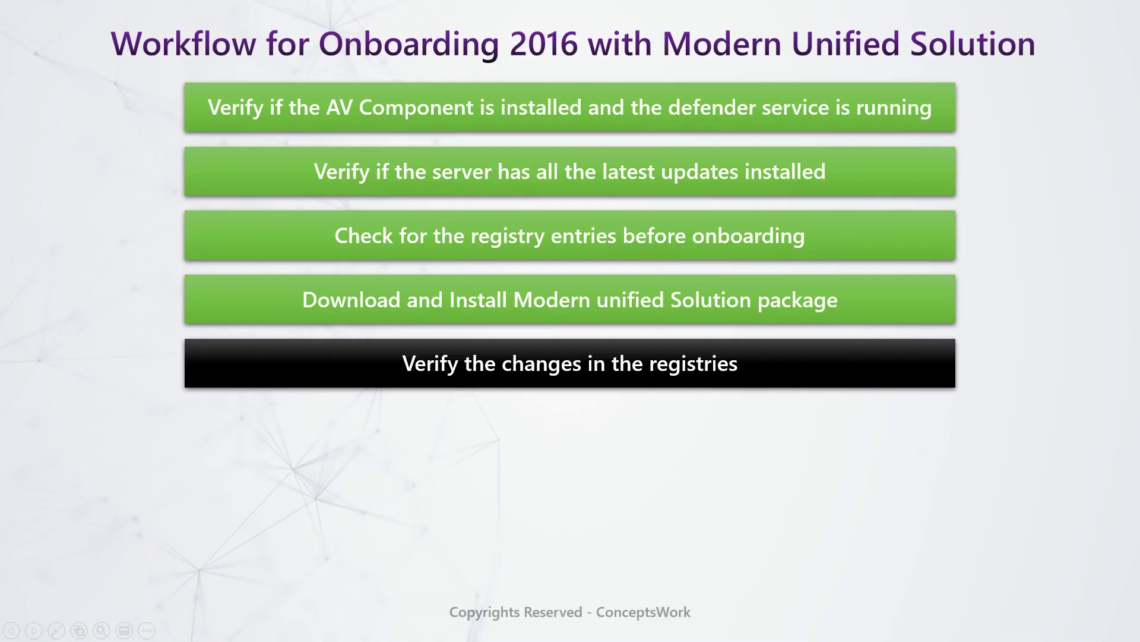
# Advance the slide to the event-log step and launch Event Viewer via eventvwr
pyautogui.click(275, 484)
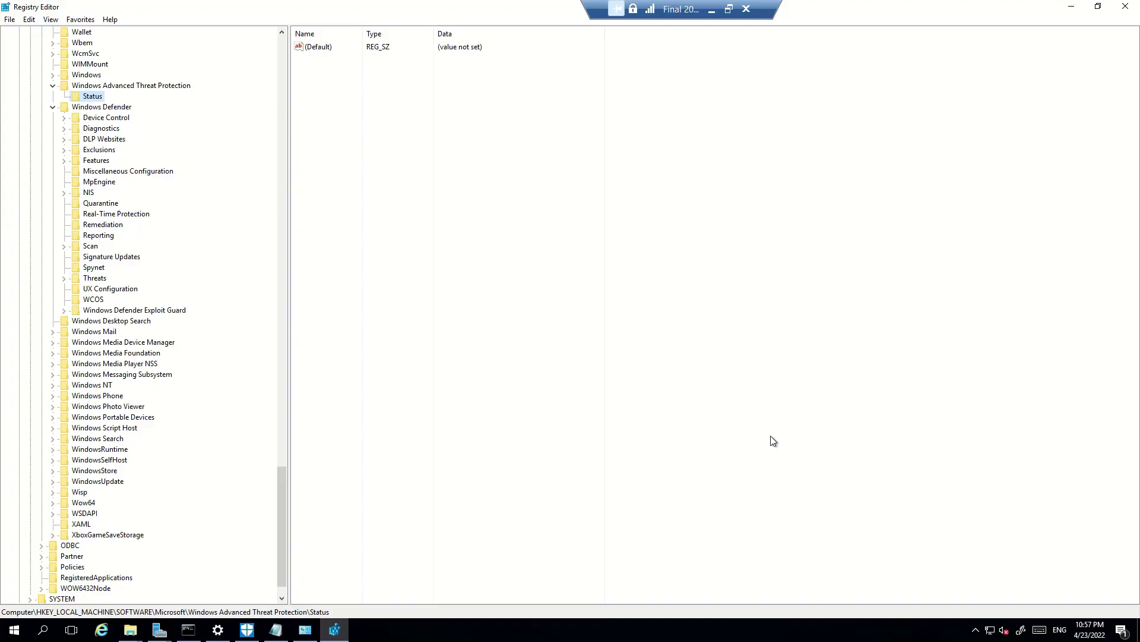
pyautogui.click(502, 508)
pyautogui.press('super+r')
pyautogui.write('ev')
pyautogui.press('Down')
pyautogui.press('Return')
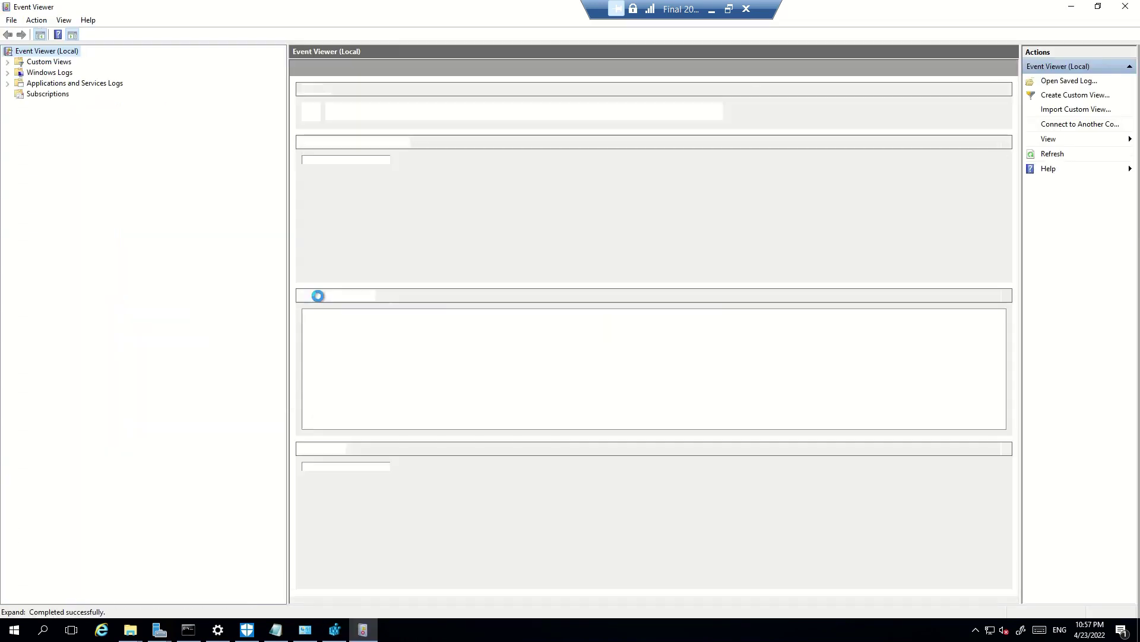
pyautogui.click(74, 83)
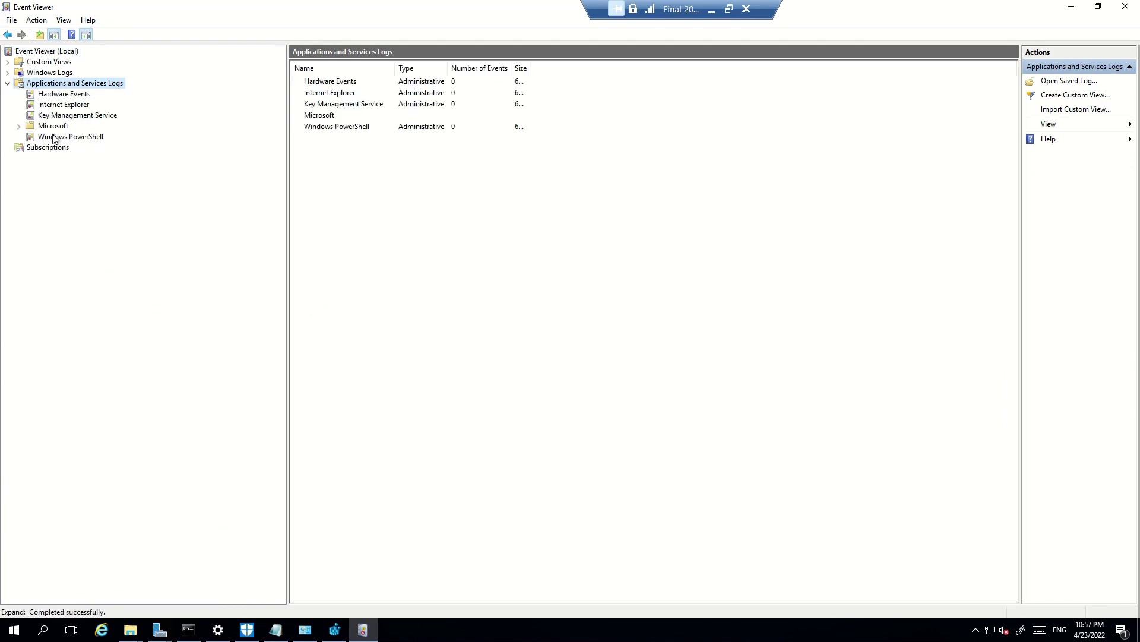
# Expand Microsoft > Windows logs and open the SENSE Operational log, showing 0 events
pyautogui.click(41, 127)
pyautogui.click(62, 158)
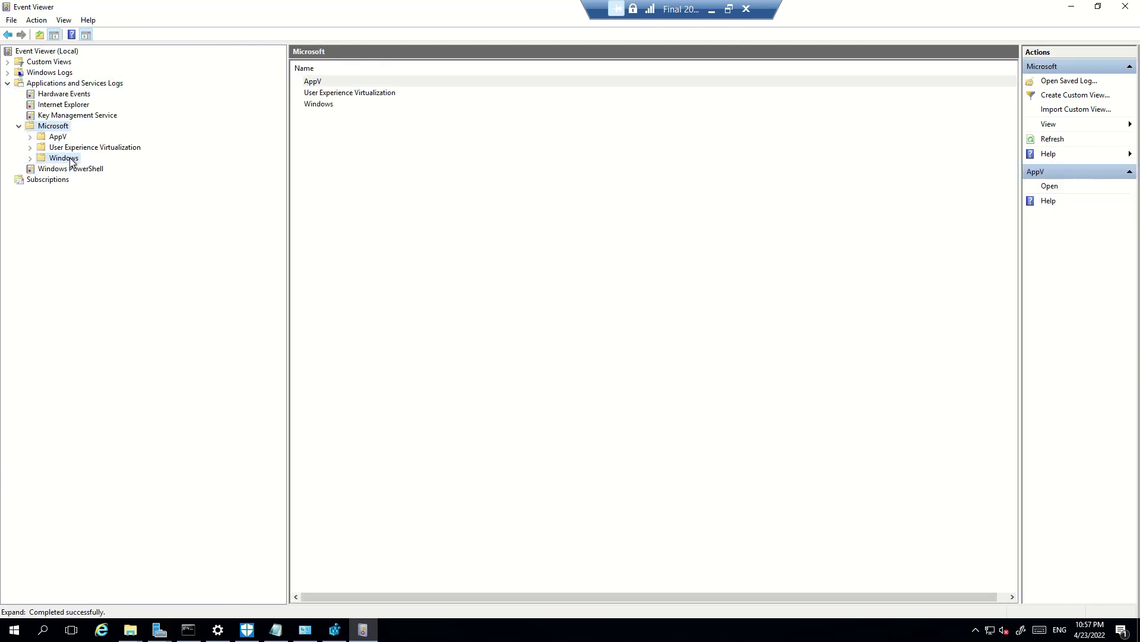
pyautogui.scroll(-20, 170, 297)
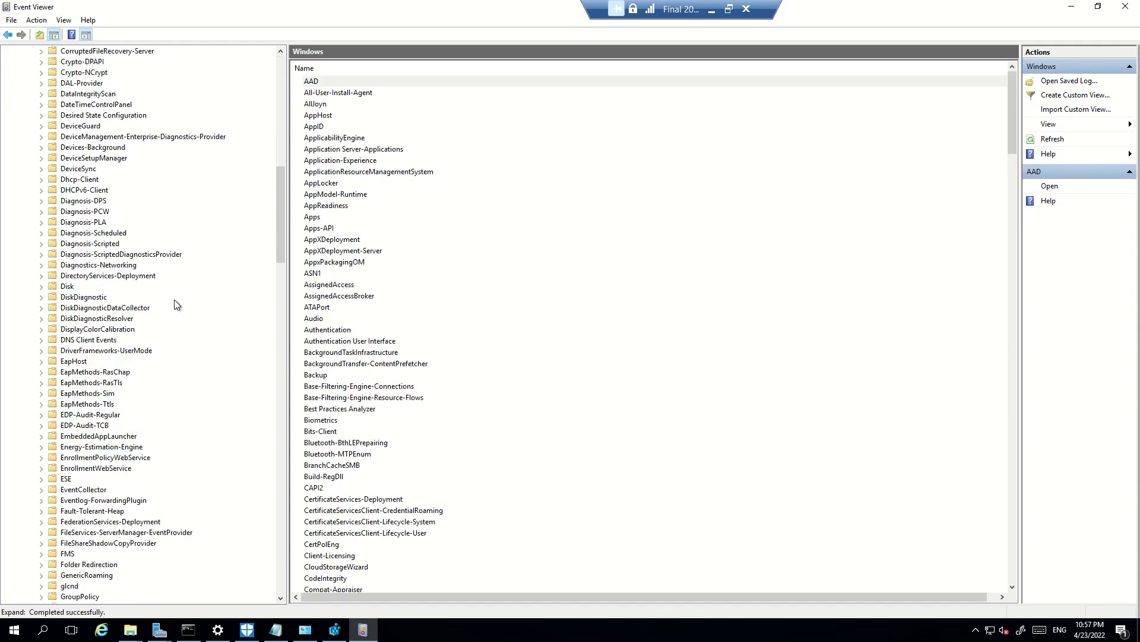
pyautogui.scroll(-20, 173, 297)
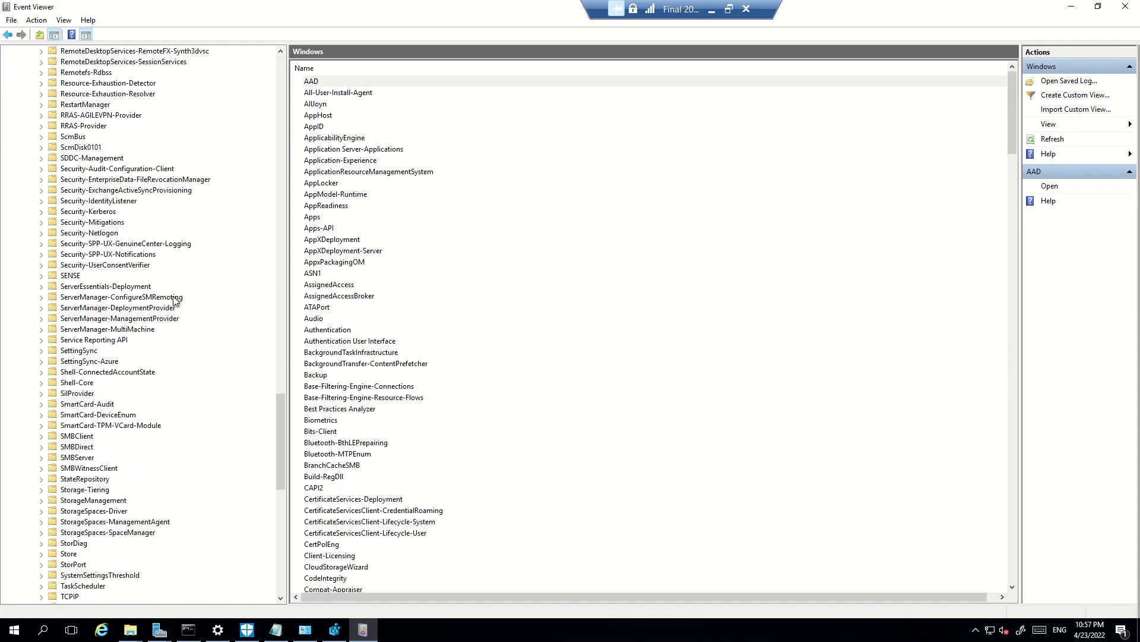
pyautogui.scroll(5, 173, 296)
pyautogui.scroll(3, 173, 300)
pyautogui.click(72, 243)
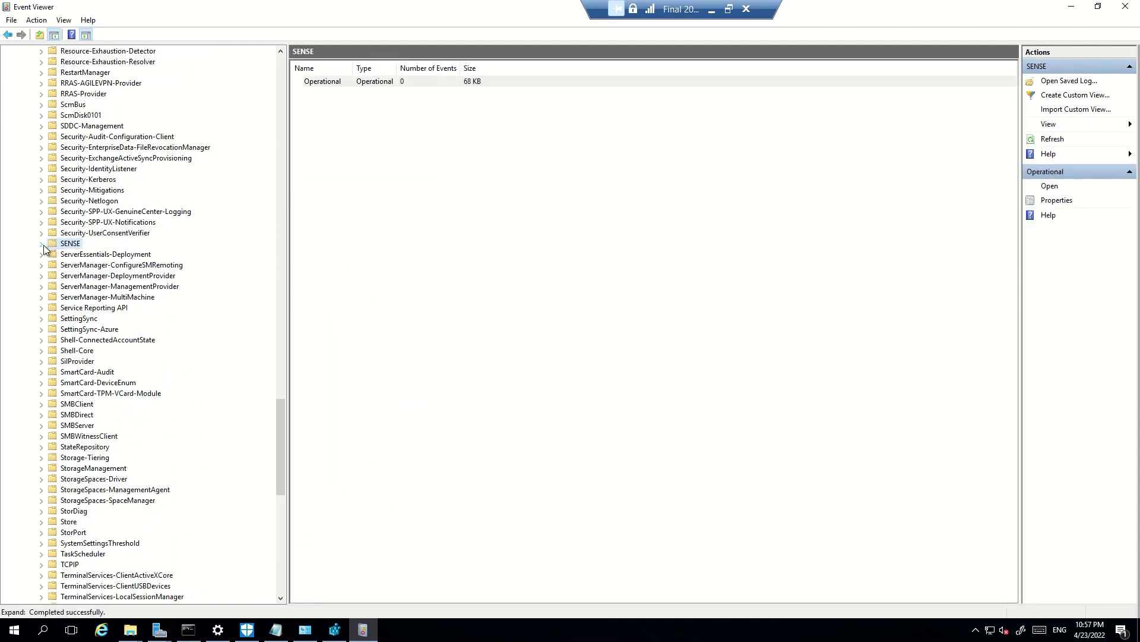
pyautogui.click(41, 244)
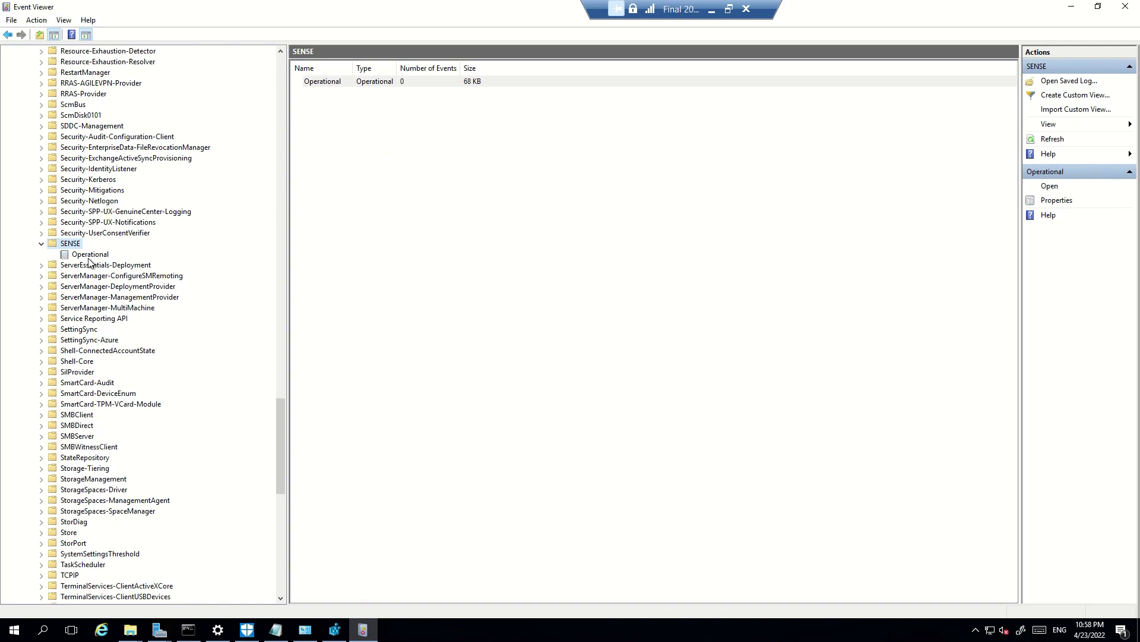
pyautogui.click(91, 256)
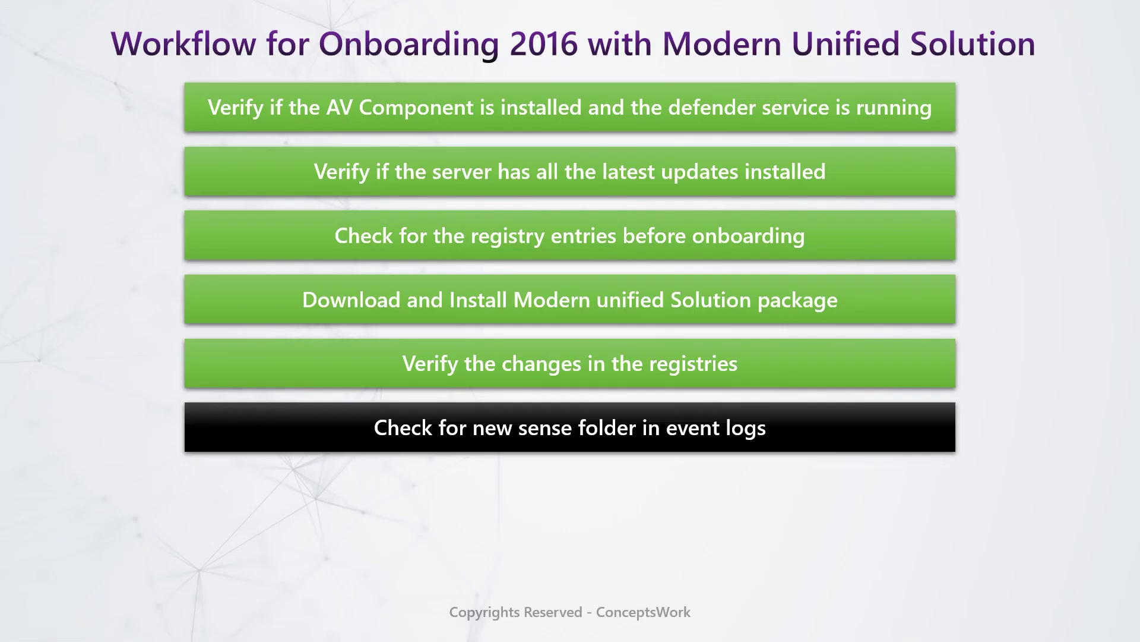
# Advance the workflow slide to reveal 'Download and run onboarding script'
pyautogui.press('Right')
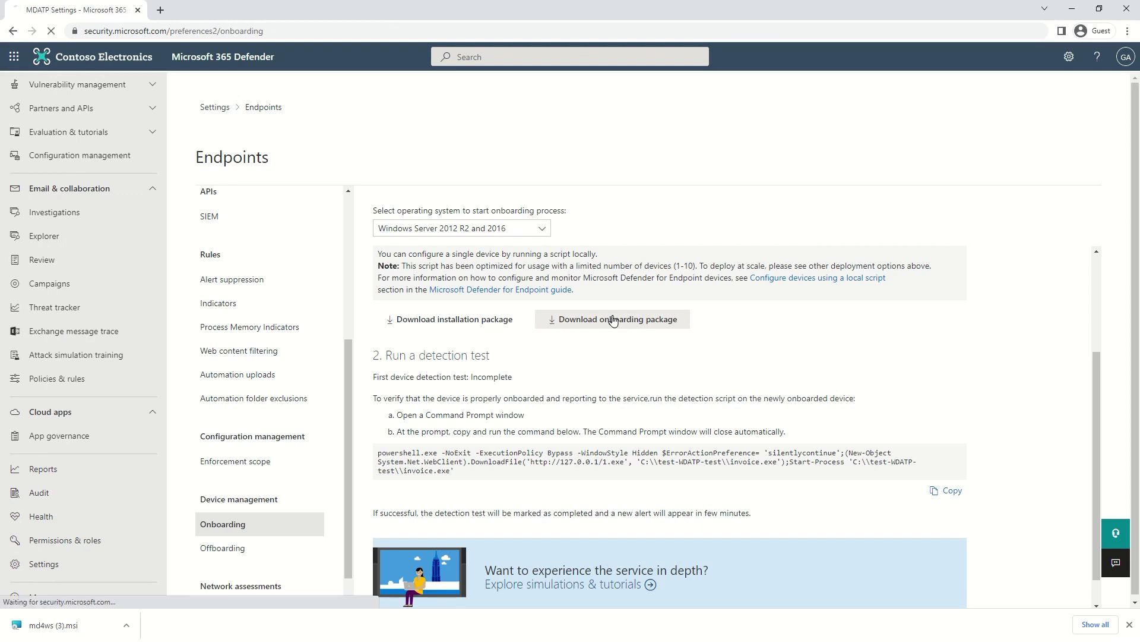
# Download the Windows Server 2012 R2 and 2016 onboarding package as a WindowsDefender zip
pyautogui.click(613, 320)
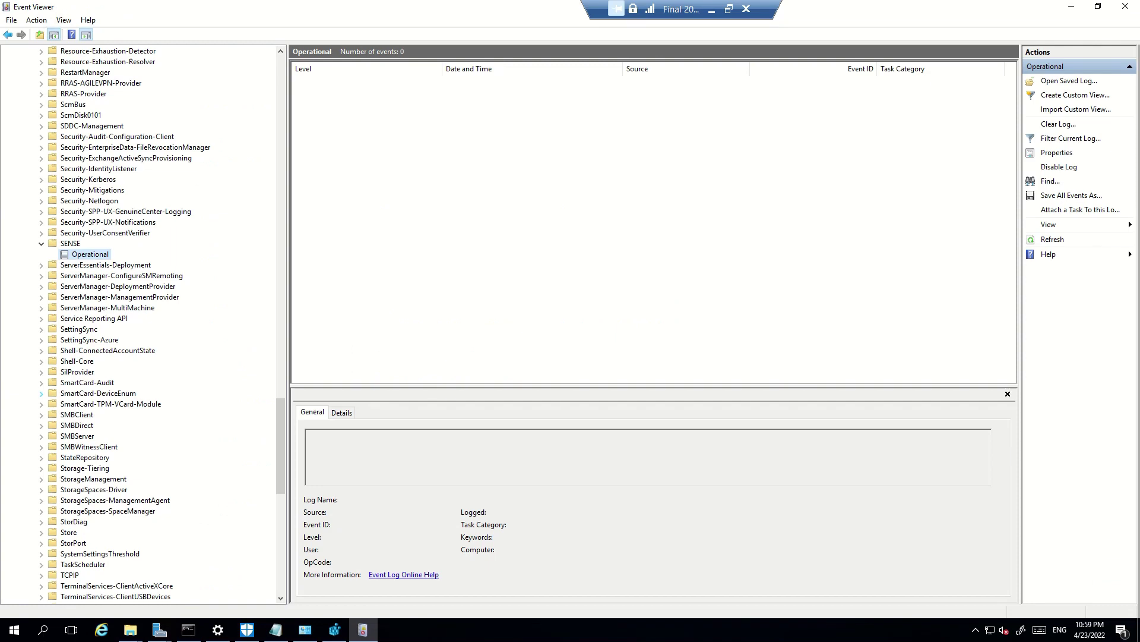
# Paste the onboarding package zip into Downloads and copy it
pyautogui.moveTo(130, 629)
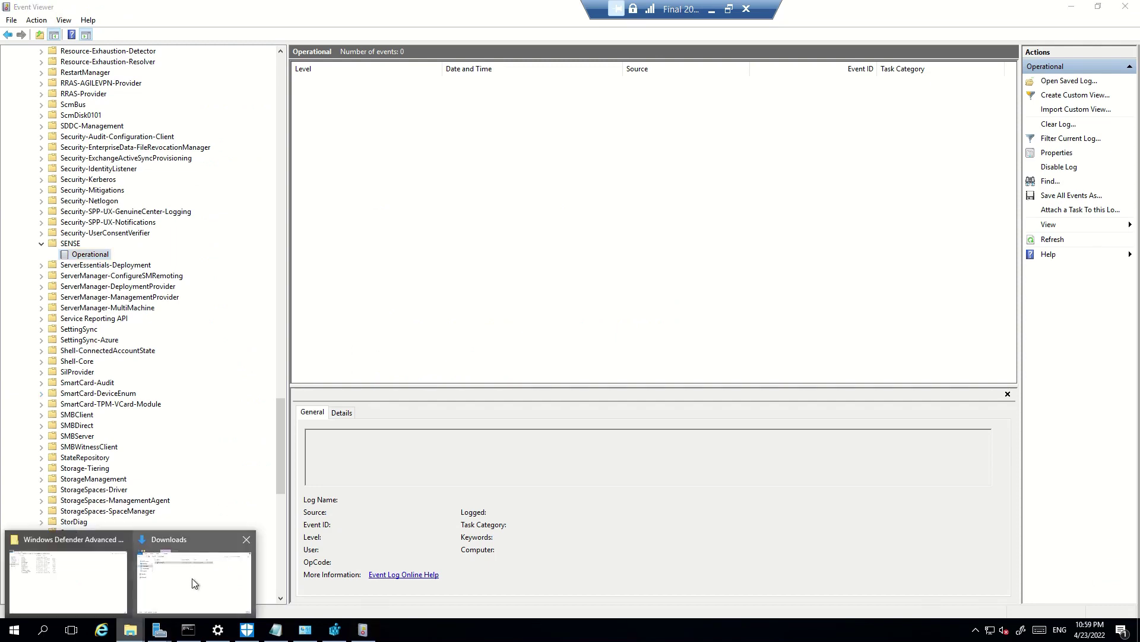
pyautogui.click(191, 578)
pyautogui.rightClick(584, 346)
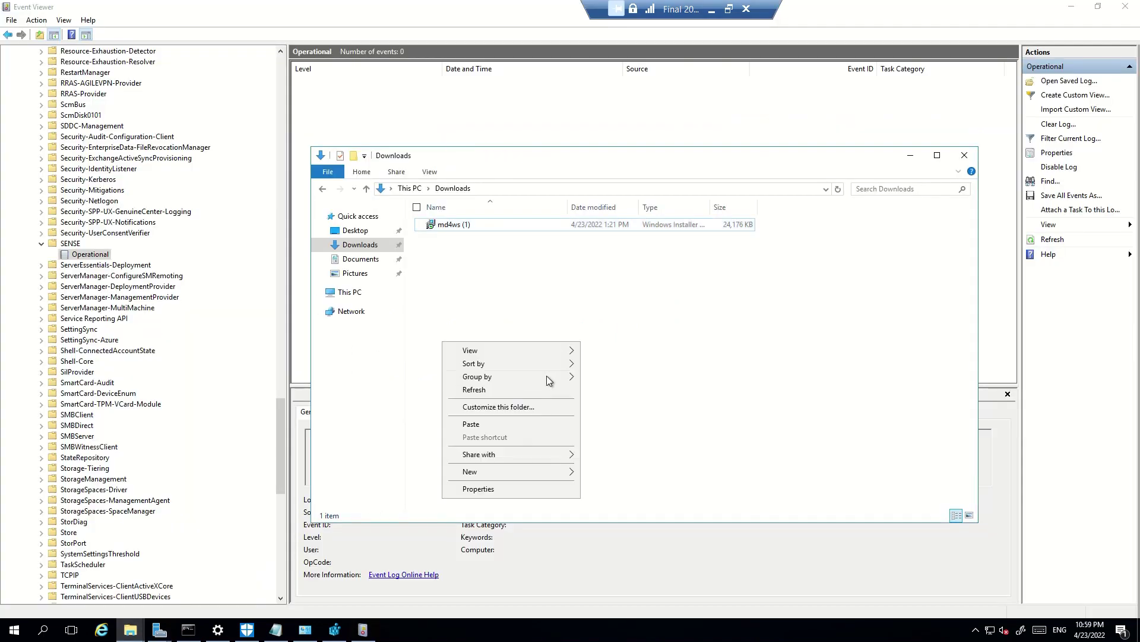
pyautogui.click(493, 422)
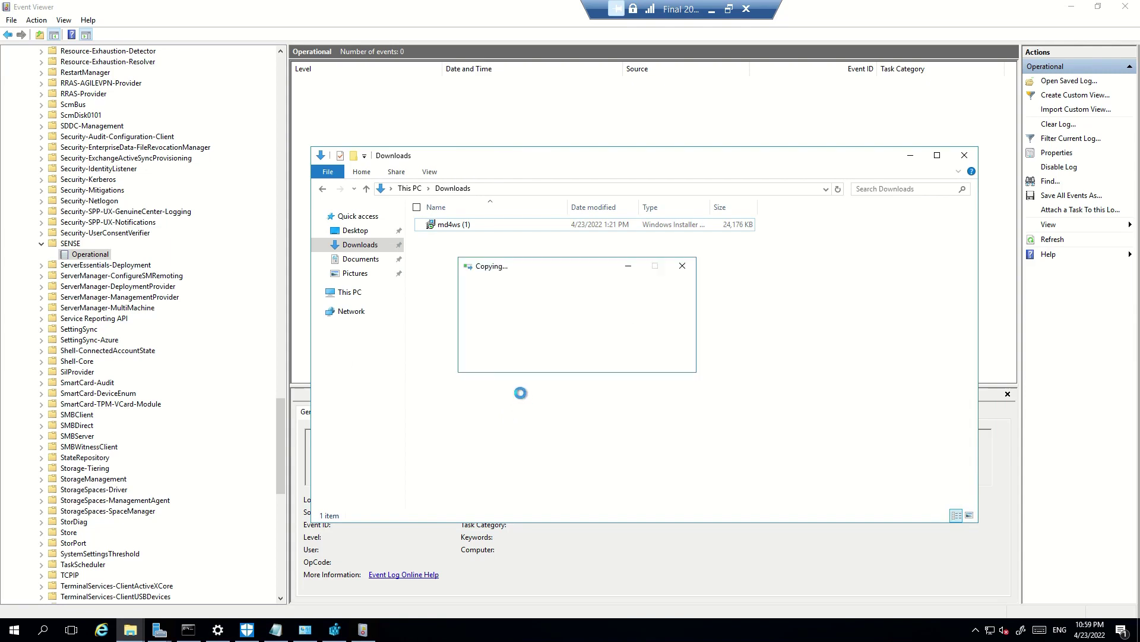
pyautogui.rightClick(482, 240)
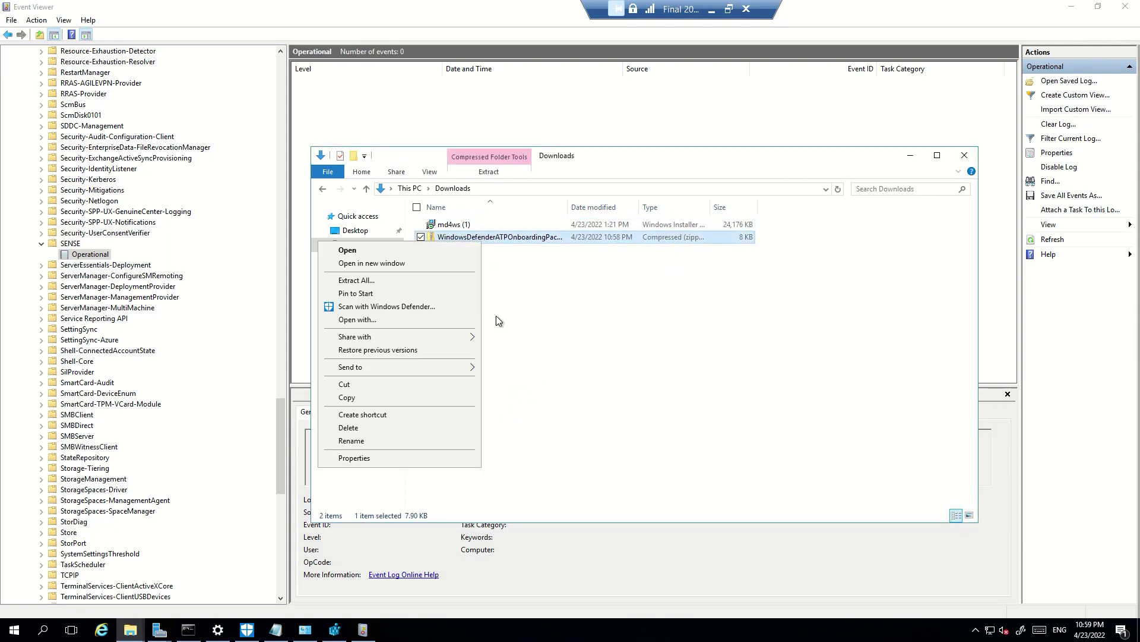
pyautogui.click(594, 339)
pyautogui.click(492, 243)
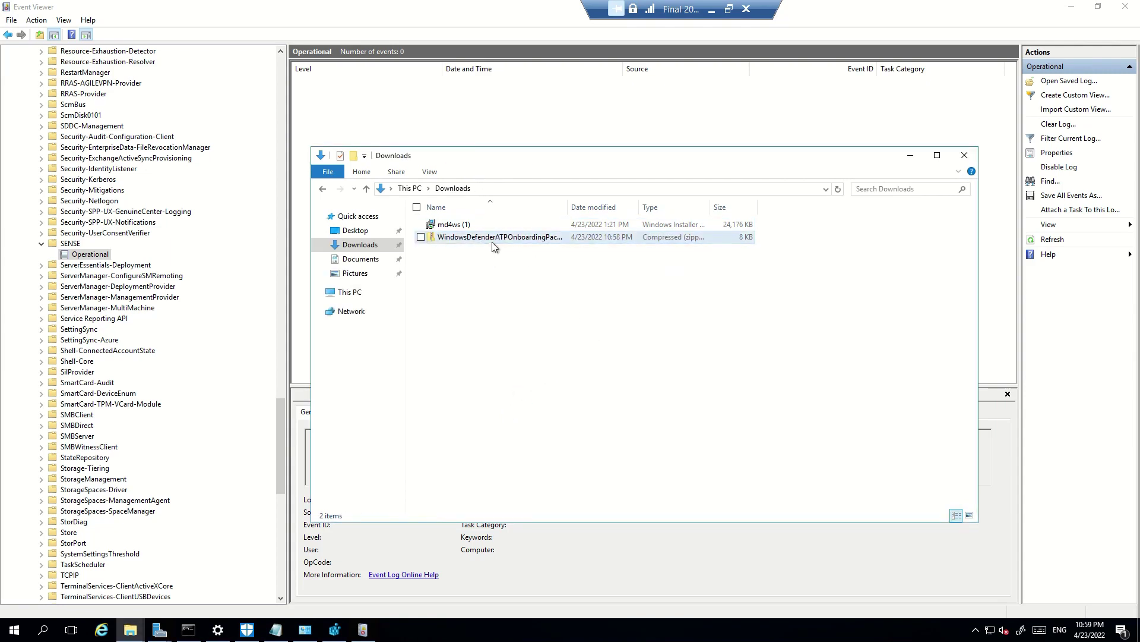
pyautogui.click(492, 242)
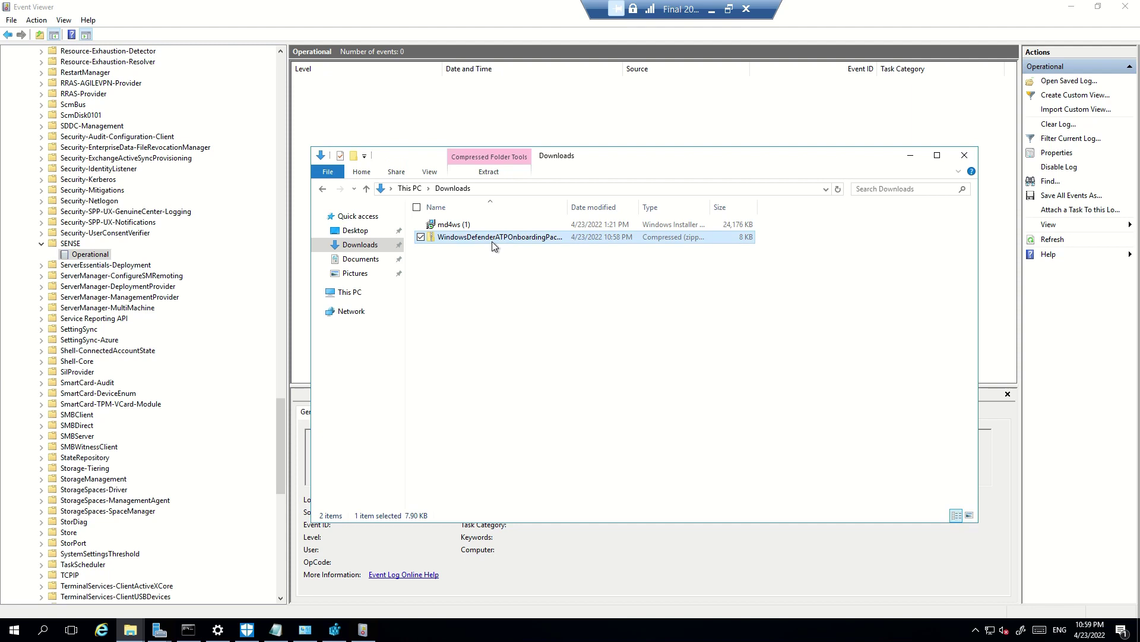
# Paste the zip onto Local Disk (C:) and extract it to WindowsDefenderATPOnboardingPackage (3)
pyautogui.click(356, 293)
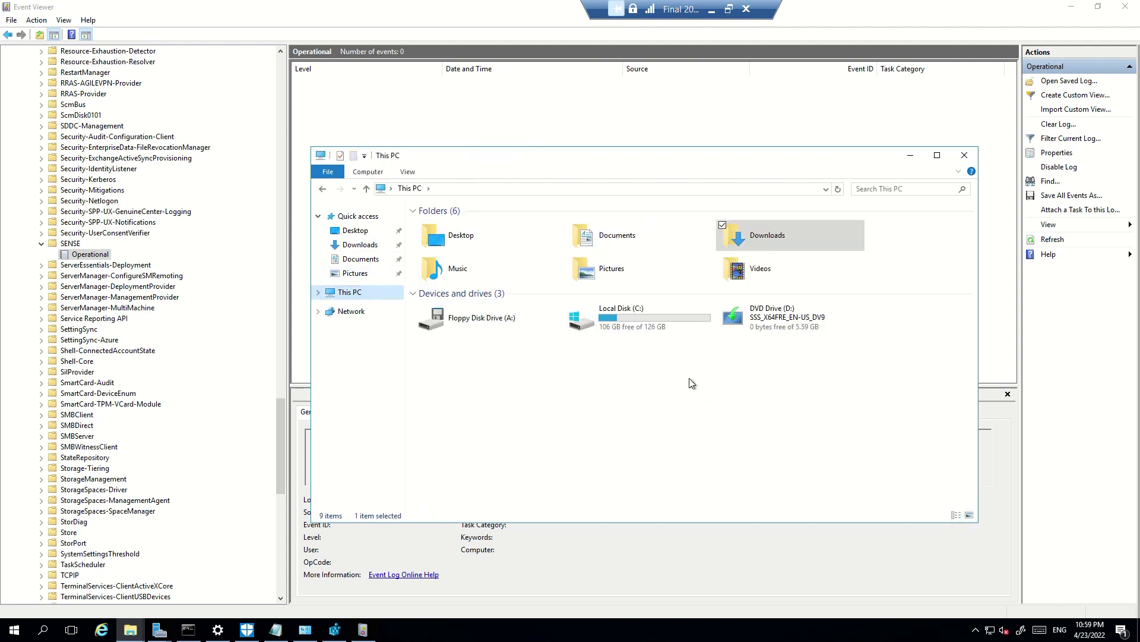
pyautogui.doubleClick(642, 311)
pyautogui.rightClick(552, 373)
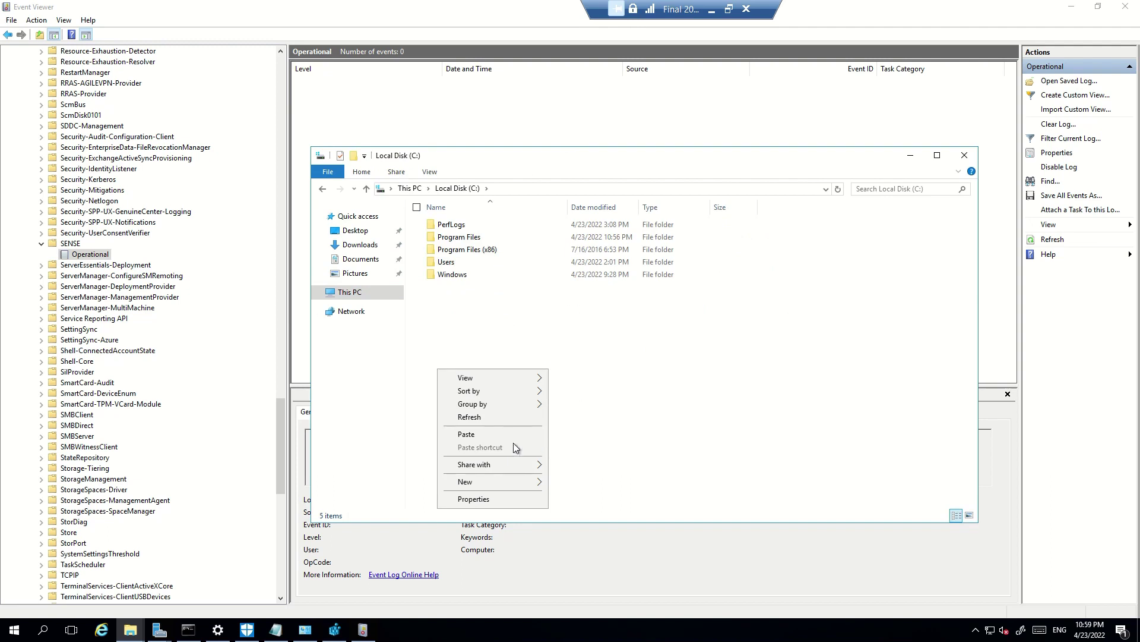
pyautogui.click(497, 435)
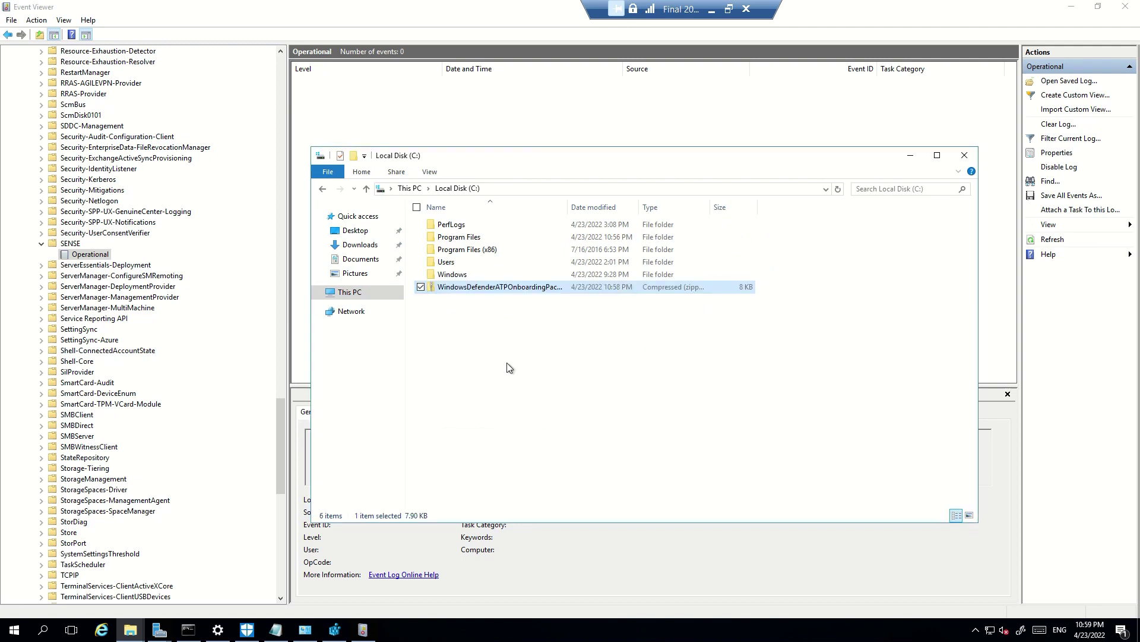
pyautogui.rightClick(498, 288)
pyautogui.click(423, 326)
pyautogui.click(666, 429)
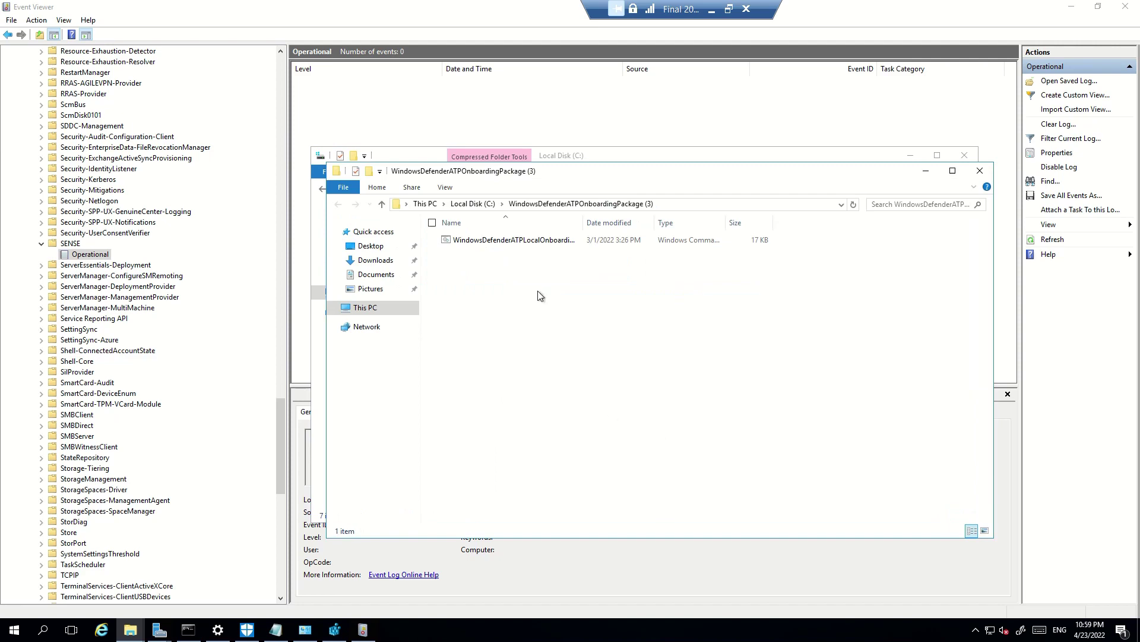
# Open the WindowsDefenderATPLocalOnboarding script as text to review its contents
pyautogui.rightClick(514, 240)
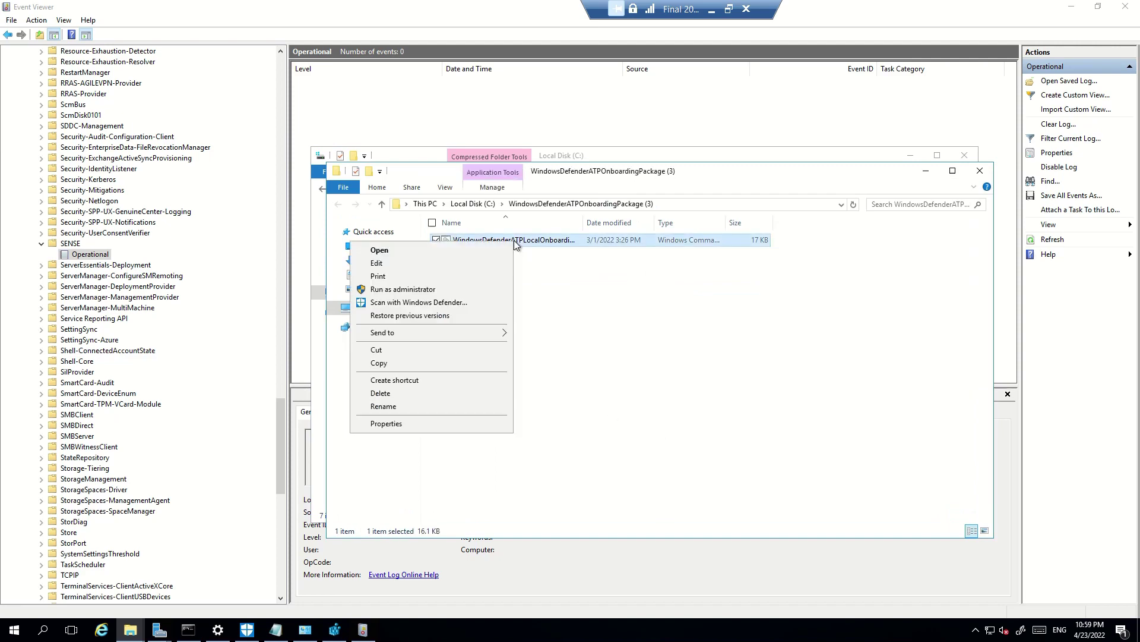
pyautogui.click(457, 266)
pyautogui.moveTo(132, 132); pyautogui.dragTo(95, 368)
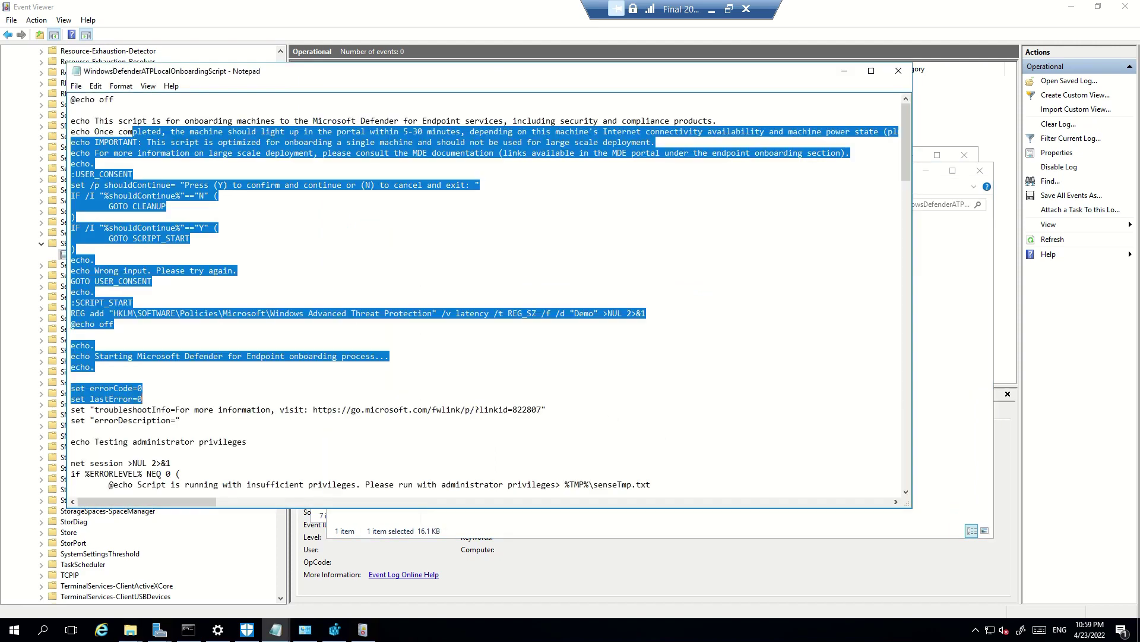
pyautogui.scroll(-18, 487, 291)
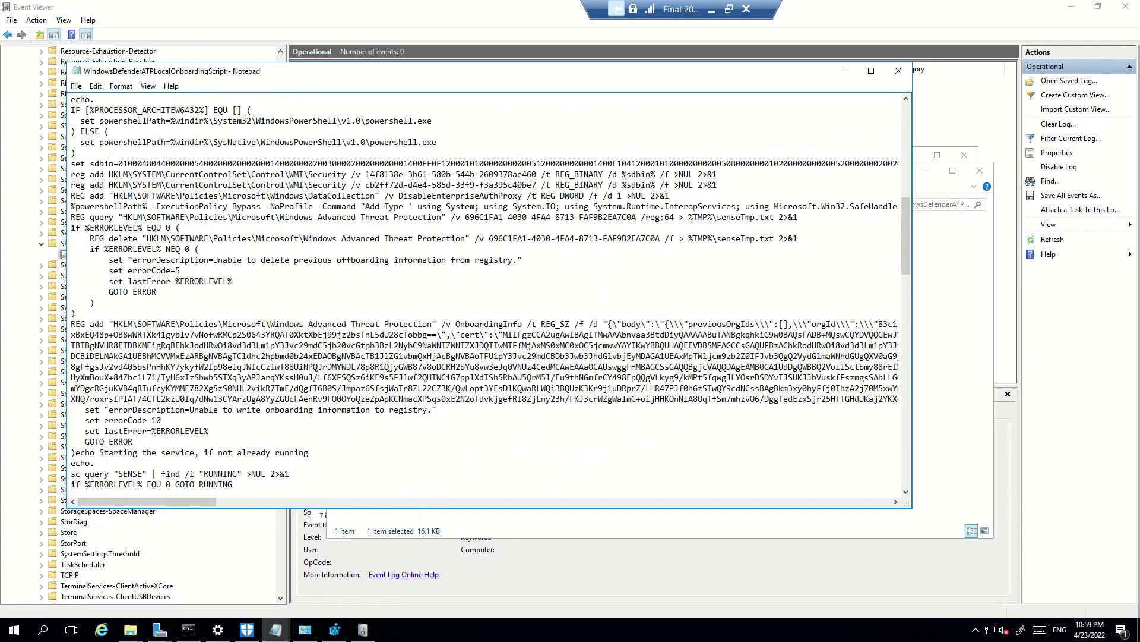
pyautogui.click(899, 71)
# Copy the full path of the WindowsDefenderATPOnboardingPackage (3) folder
pyautogui.click(668, 390)
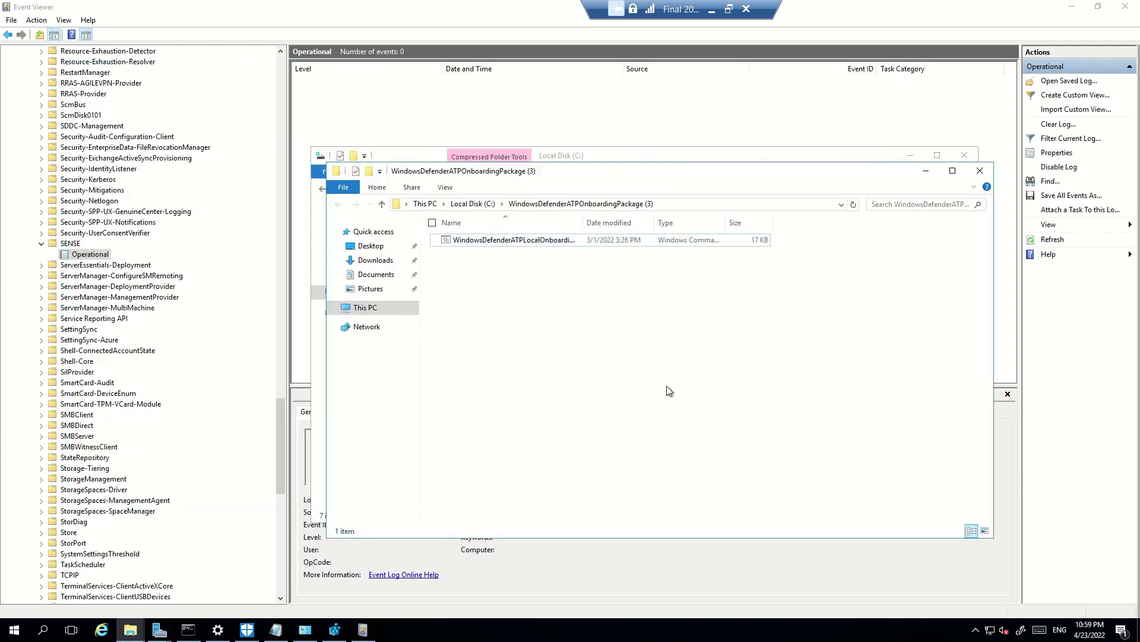
pyautogui.rightClick(482, 243)
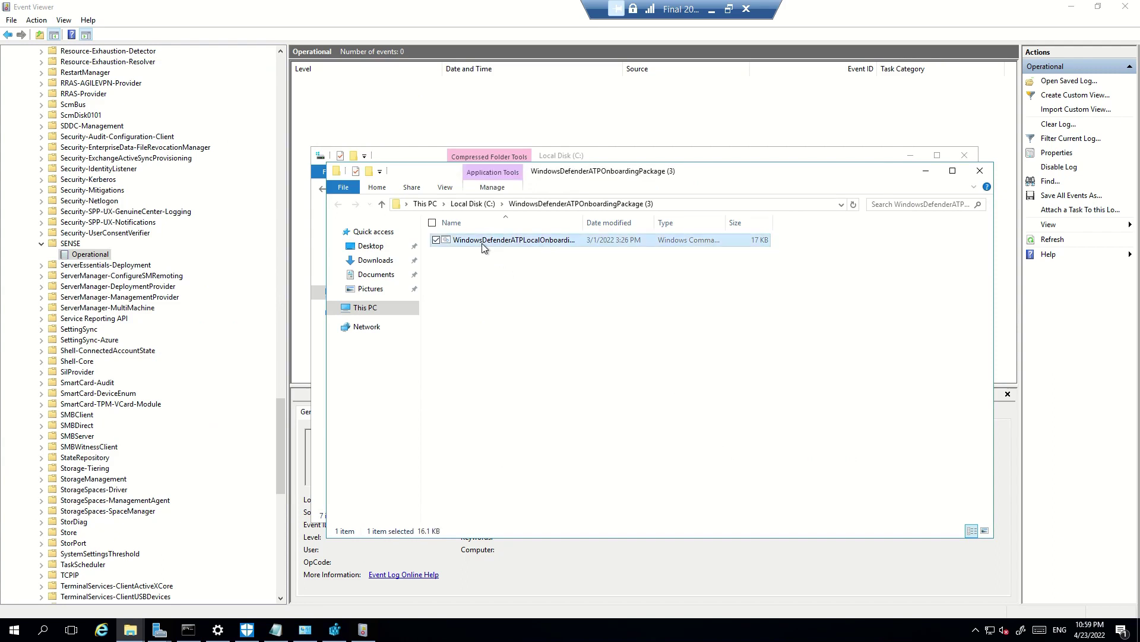
pyautogui.click(673, 205)
pyautogui.hotkey('ctrl', 'c')
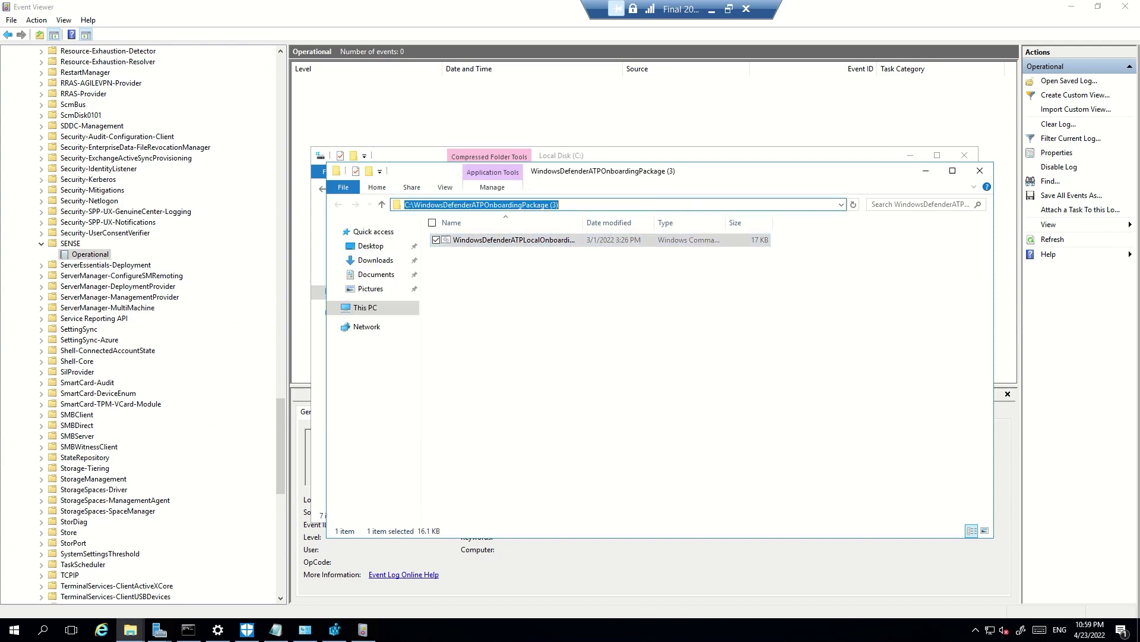
# Clear the Command Prompt with cls and cd into the pasted onboarding package folder
pyautogui.click(188, 630)
pyautogui.click(569, 404)
pyautogui.press('Escape')
pyautogui.write('cls')
pyautogui.press('Return')
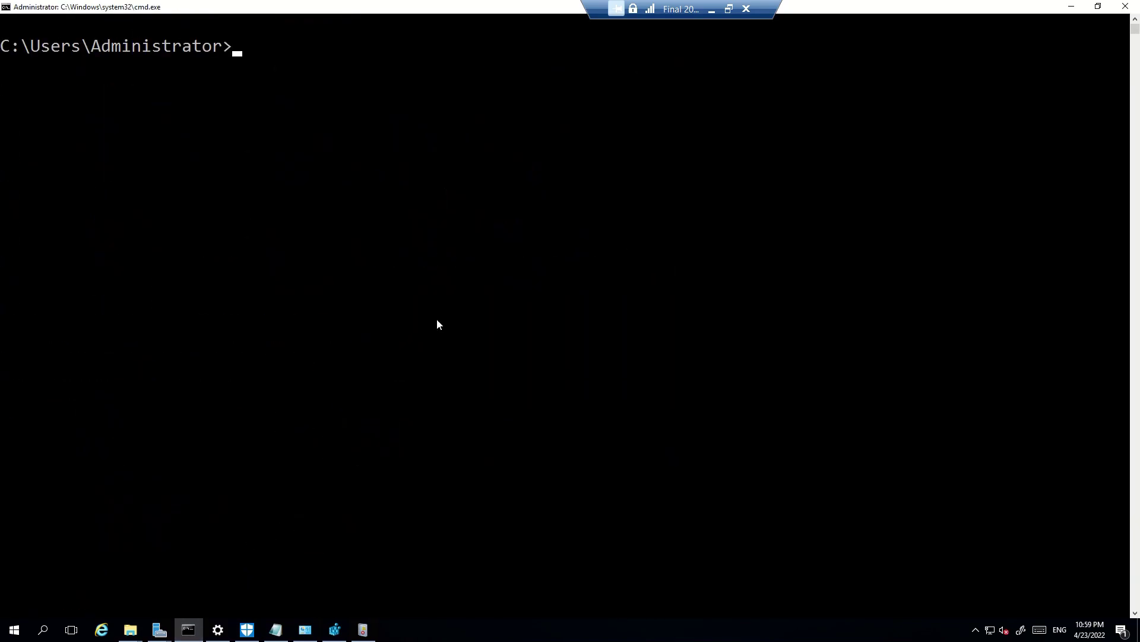
pyautogui.click(427, 238)
pyautogui.write('cd')
pyautogui.hotkey('ctrl', 'v')
pyautogui.press('Return')
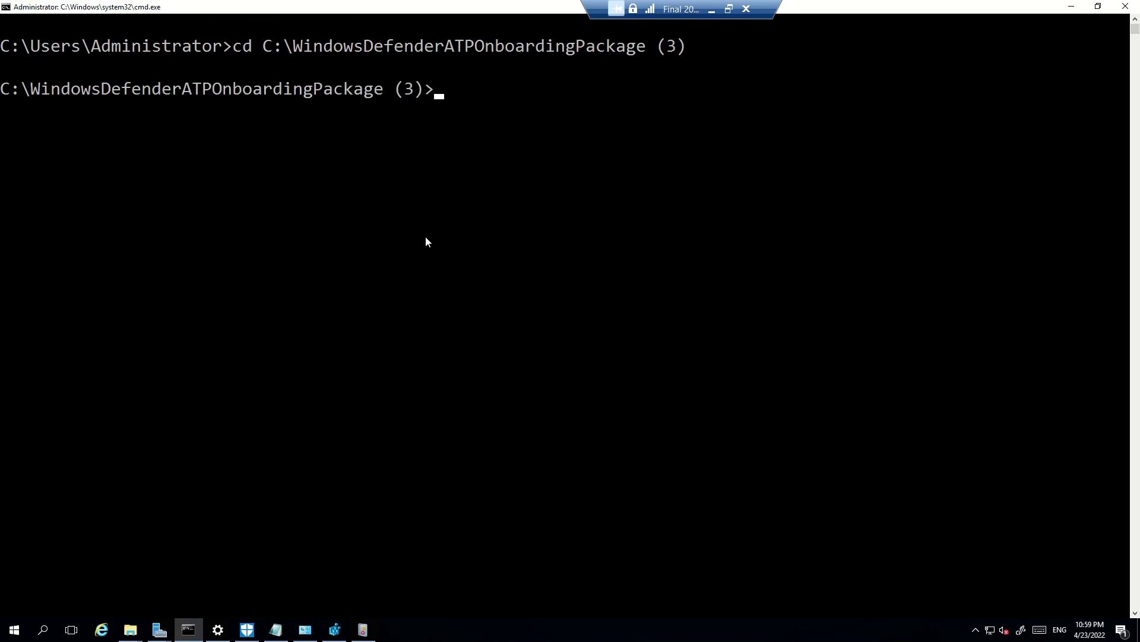
# Run the WindowsDefenderATPLocalOnboarding script and confirm with y to start onboarding
pyautogui.write('W')
pyautogui.press('Tab')
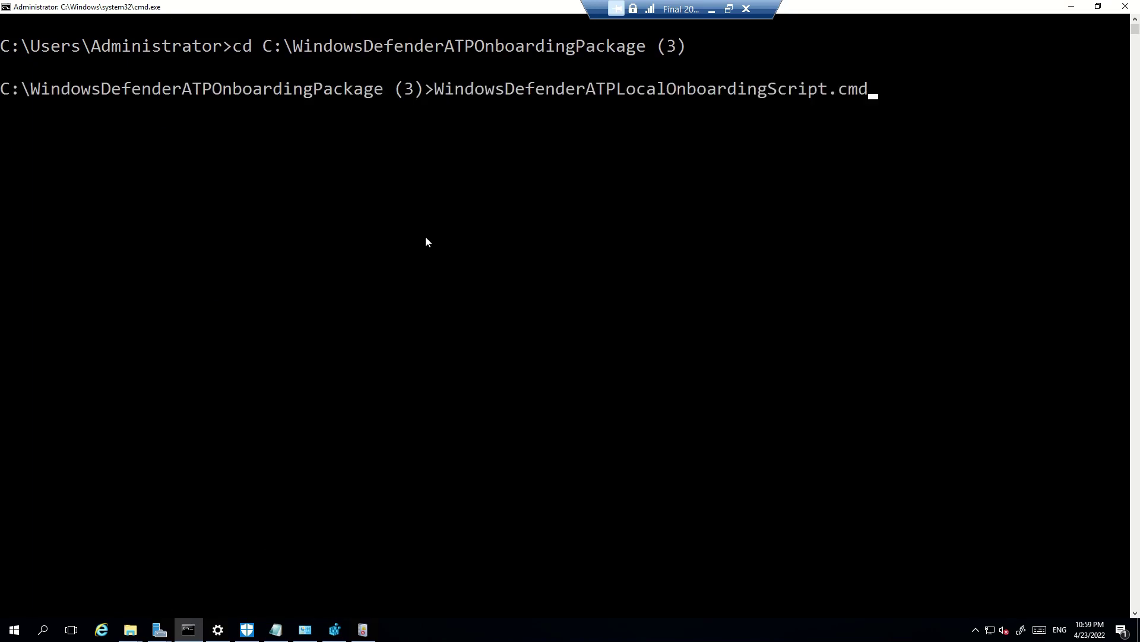
pyautogui.press('Return')
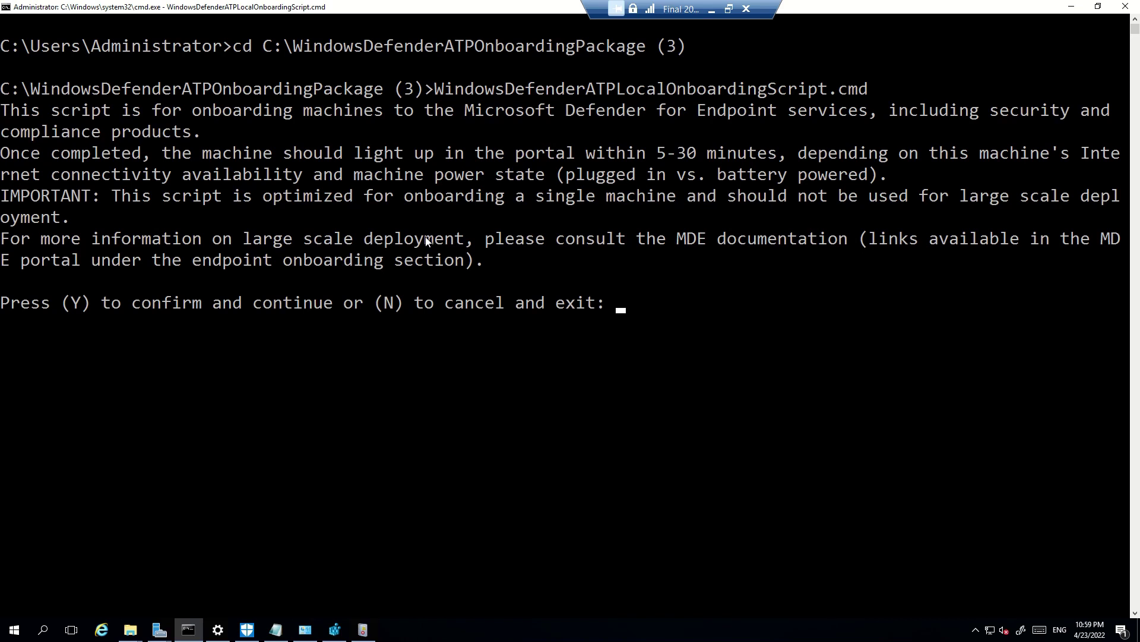
pyautogui.write('y')
pyautogui.press('Return')
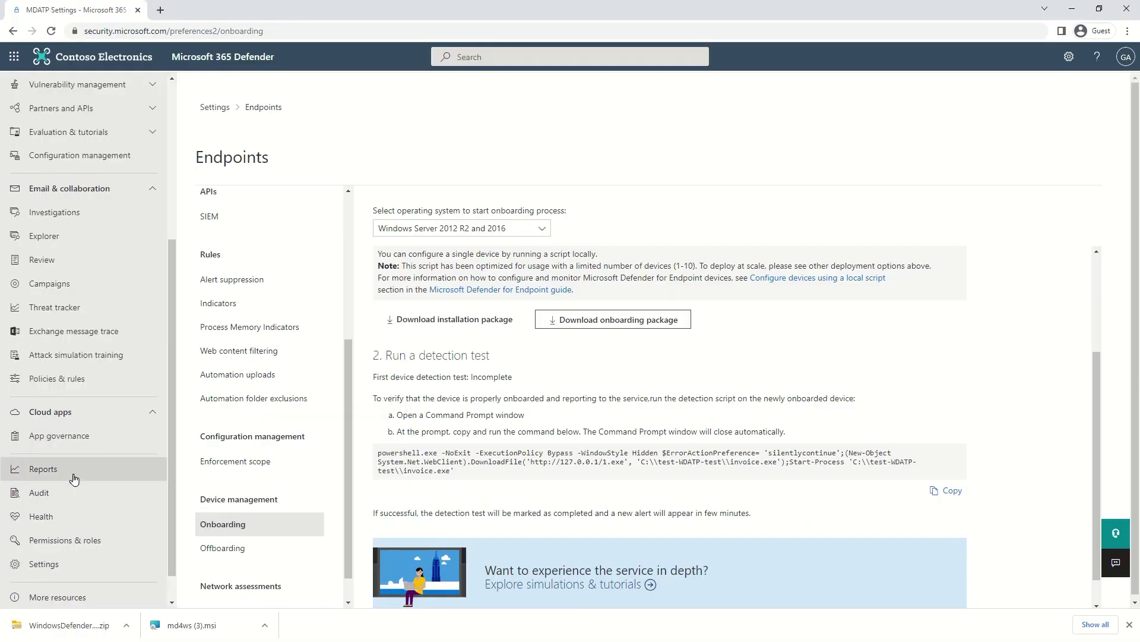
# Open Endpoints > Device inventory, showing 7 onboarded computers, and close the downloads bar
pyautogui.scroll(5, 69, 250)
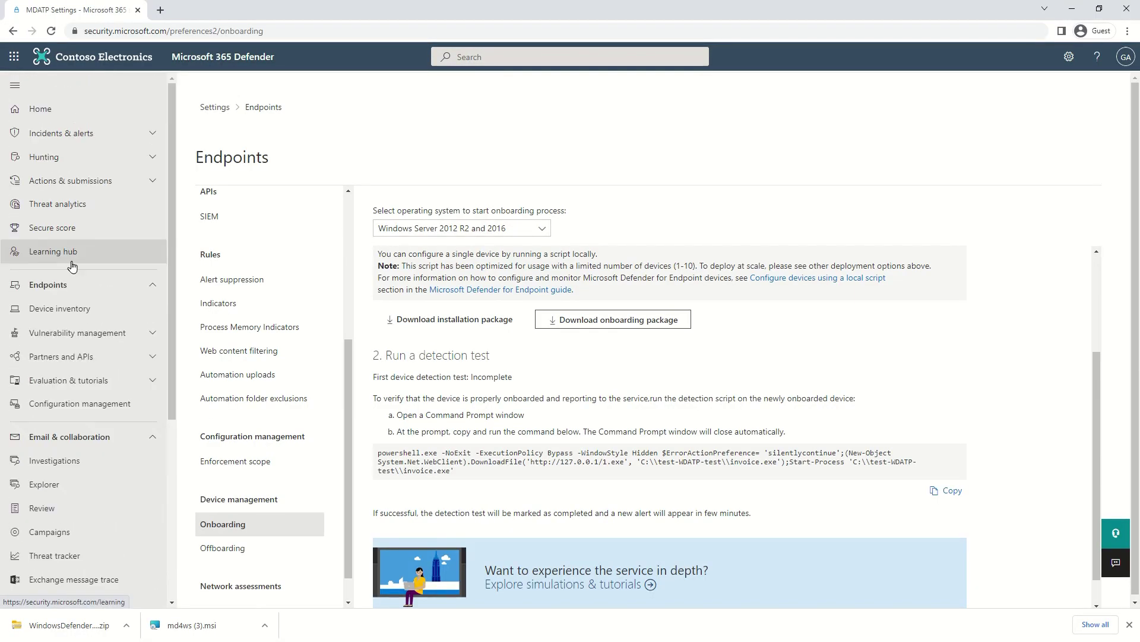
pyautogui.click(69, 310)
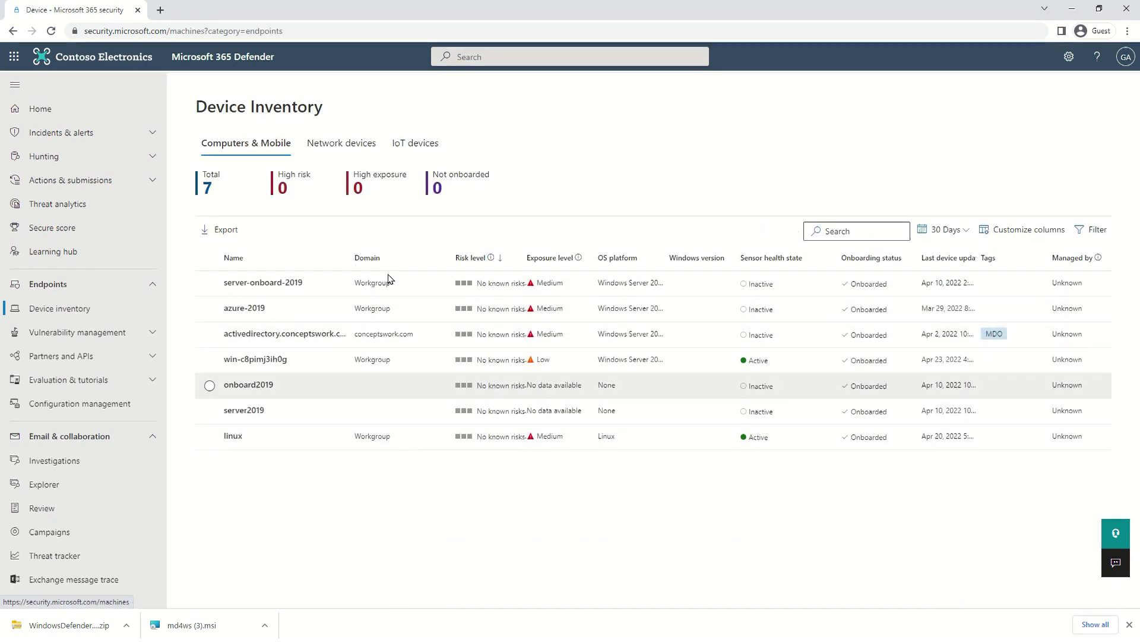
pyautogui.click(1128, 625)
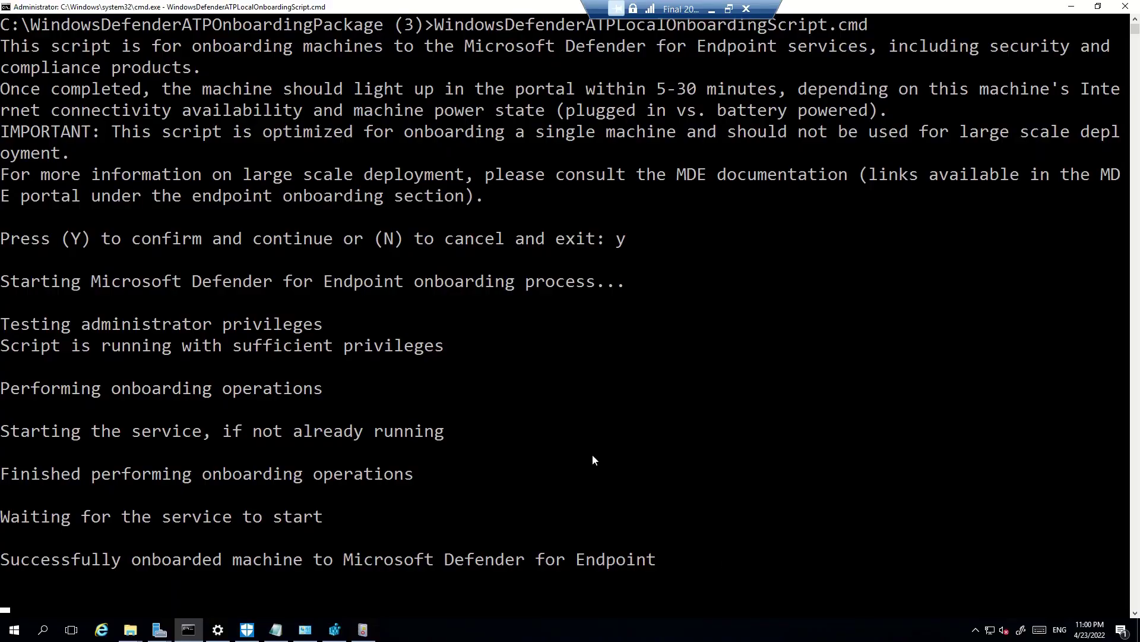
# Dismiss the onboarding script's final pause after its successfully-onboarded message
pyautogui.scroll(-5, 594, 460)
pyautogui.click(378, 326)
pyautogui.press('Escape')
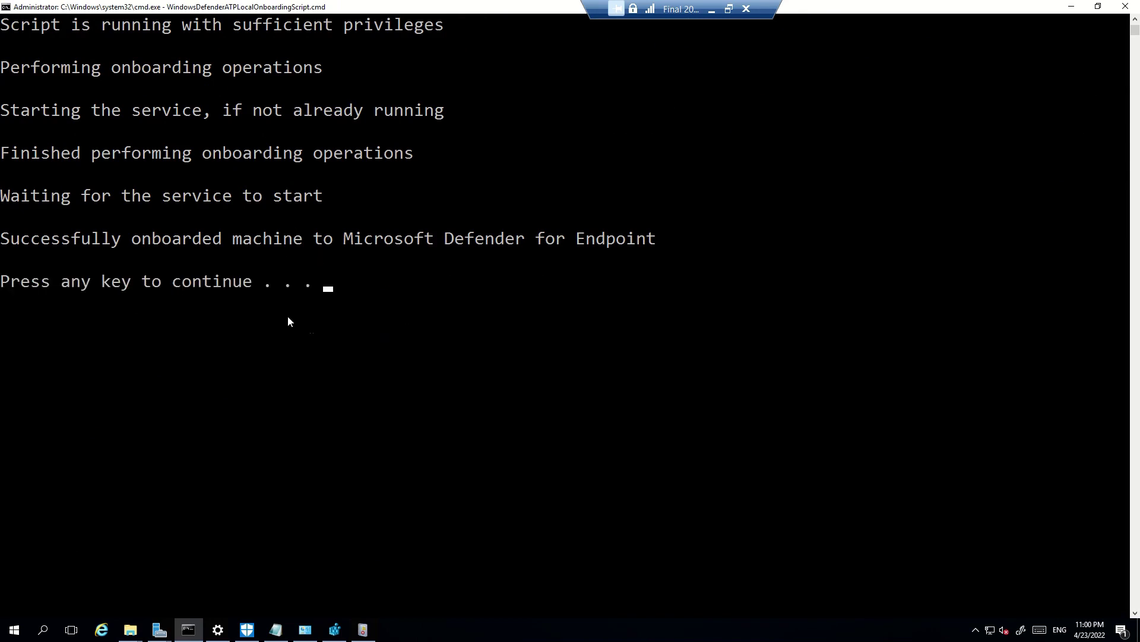
pyautogui.press('Return')
pyautogui.press('Return')
pyautogui.press('Return')
pyautogui.press('Return')
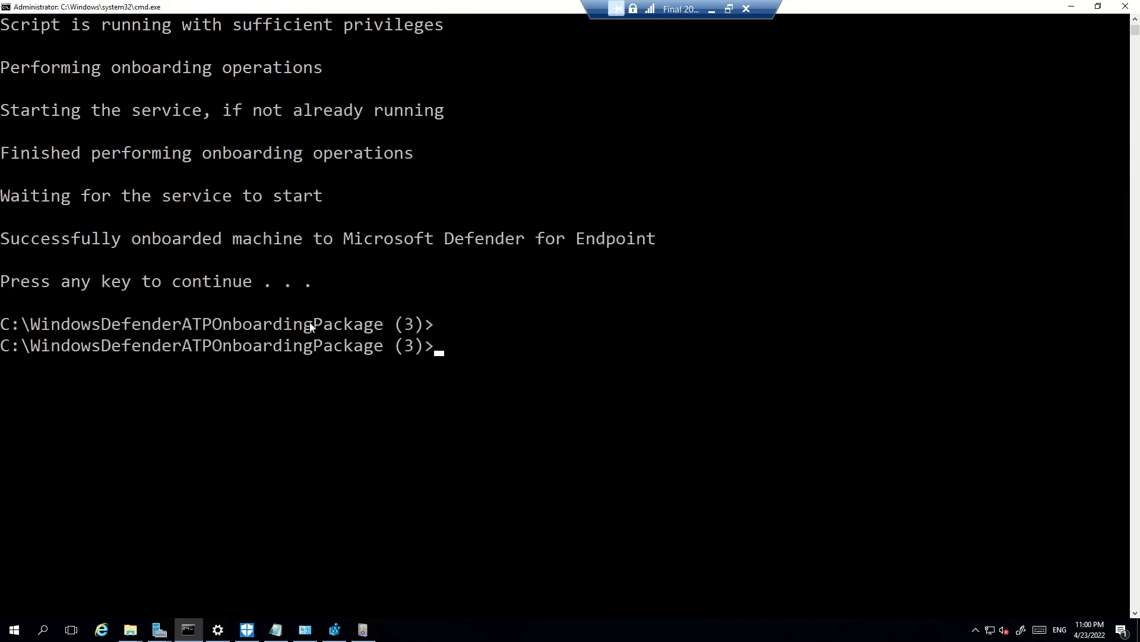
pyautogui.click(445, 398)
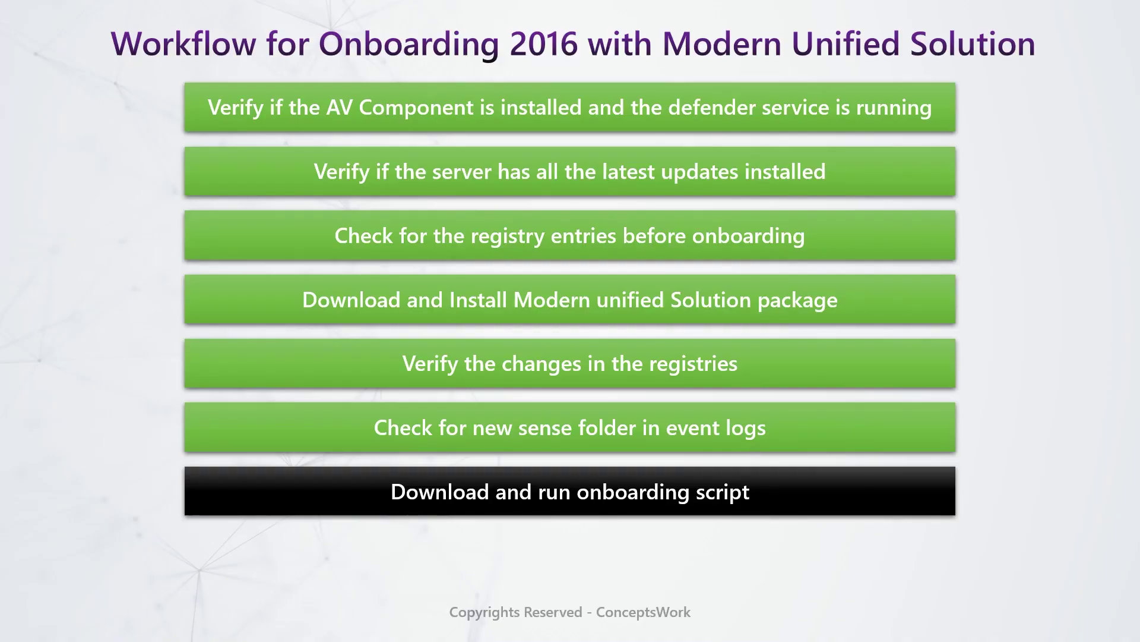
# Advance the slide to 'Verify Registry changes to check for onboarding state'
pyautogui.click(453, 544)
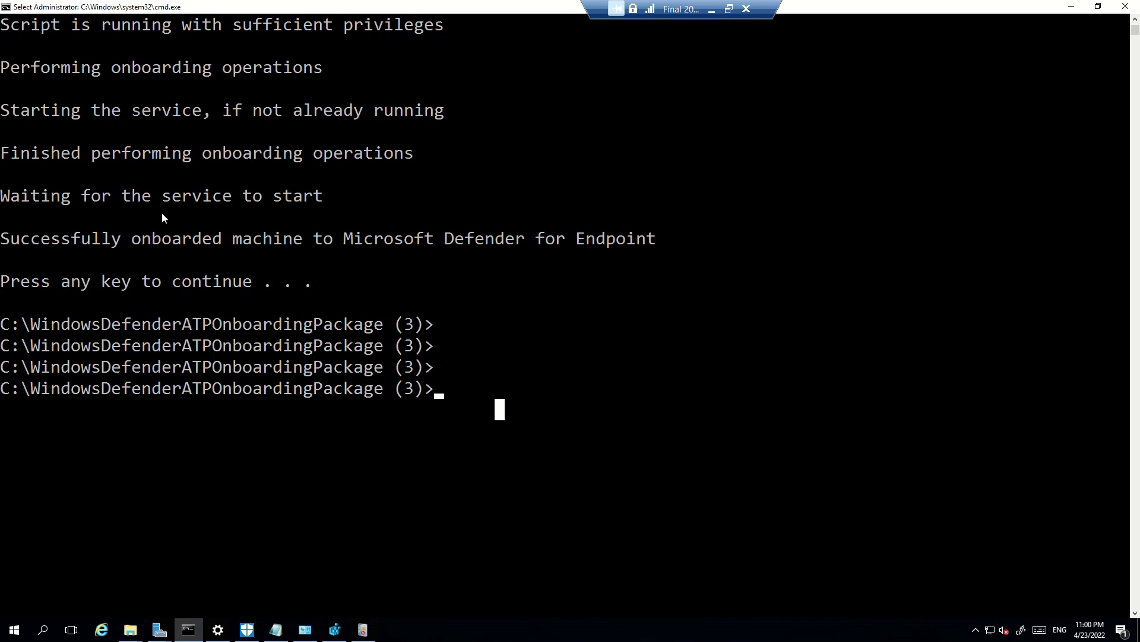
pyautogui.click(335, 629)
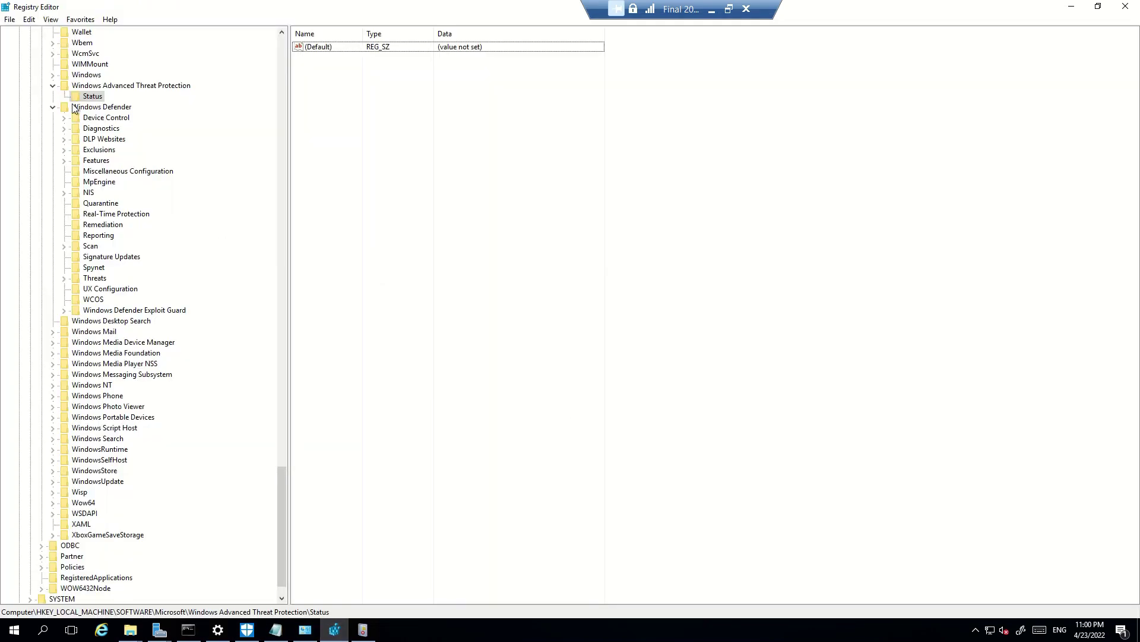
# Confirm OnboardingState is 1 under the Windows Advanced Threat Protection Status key
pyautogui.click(96, 88)
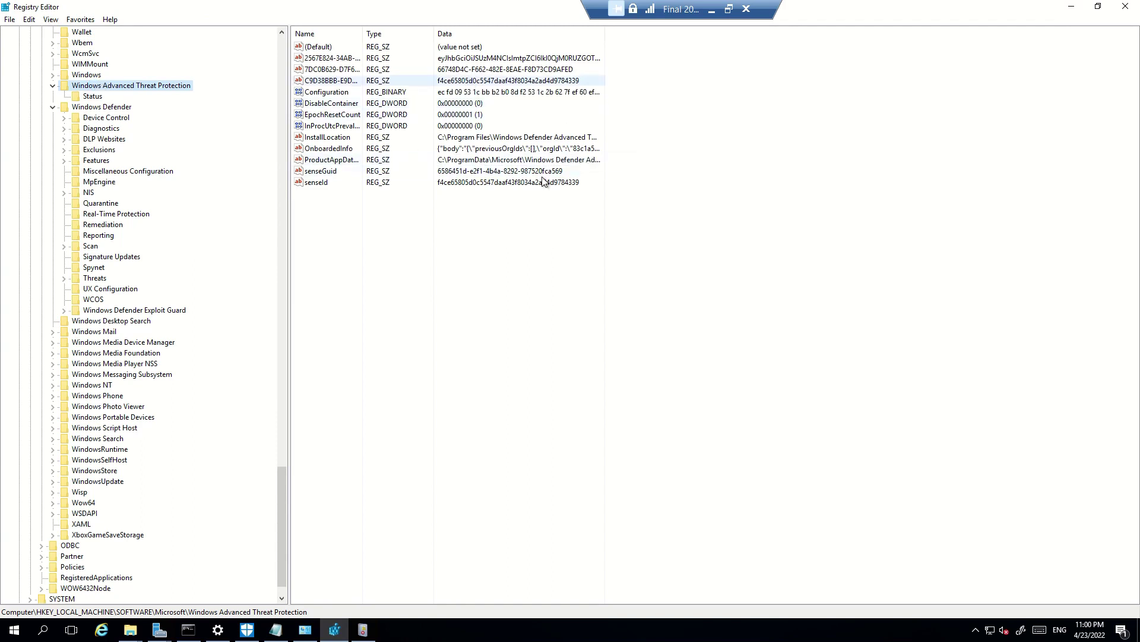
pyautogui.click(93, 98)
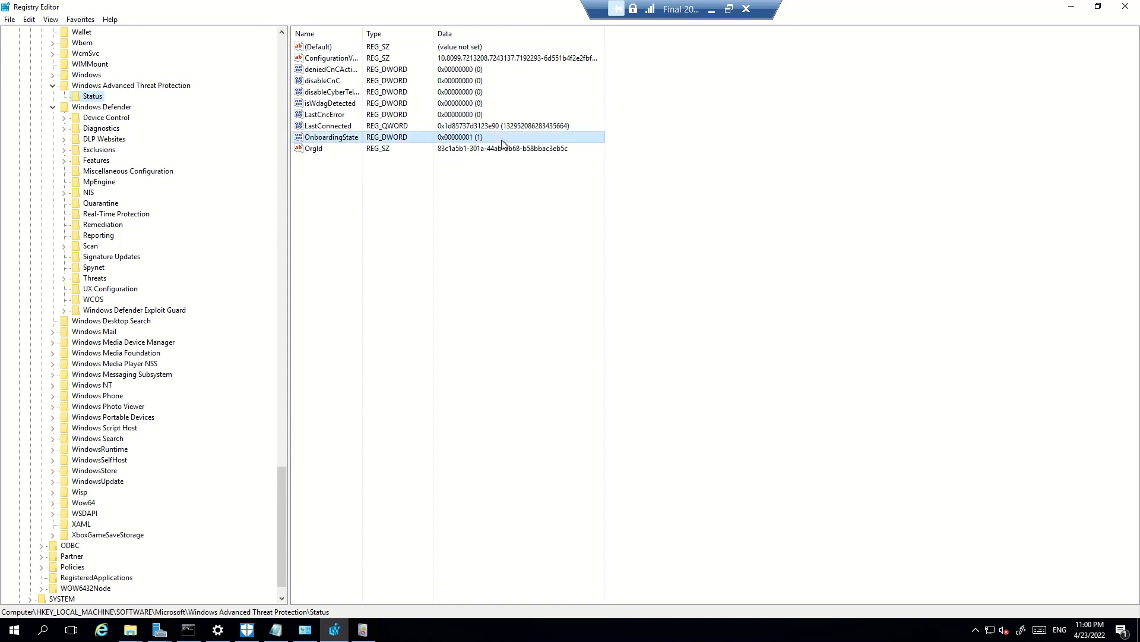
pyautogui.doubleClick(383, 138)
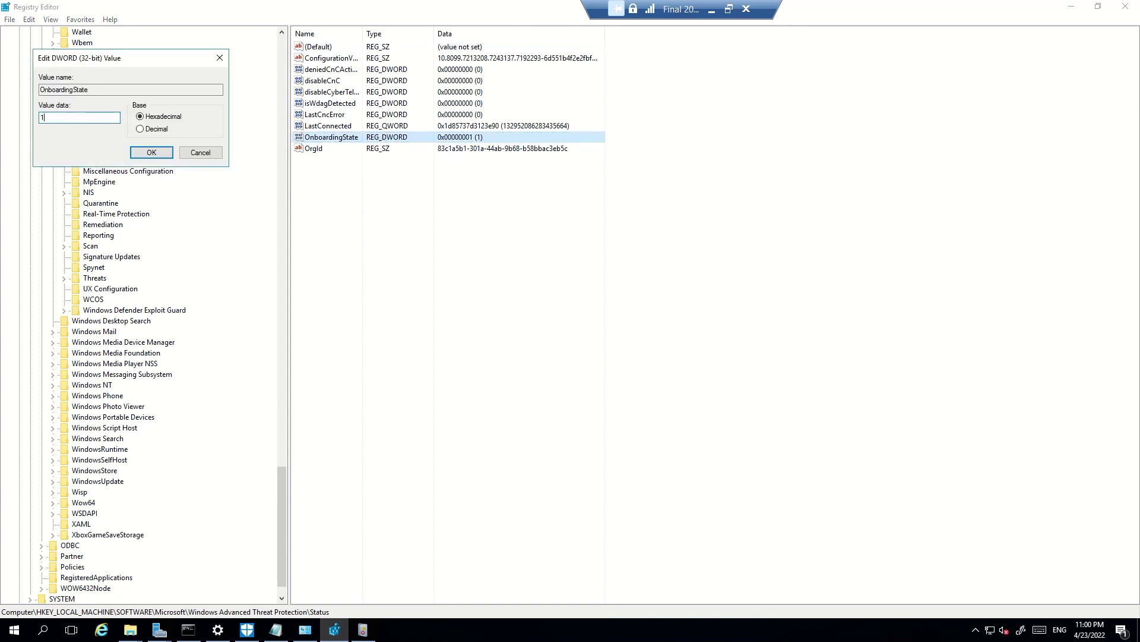
pyautogui.click(196, 153)
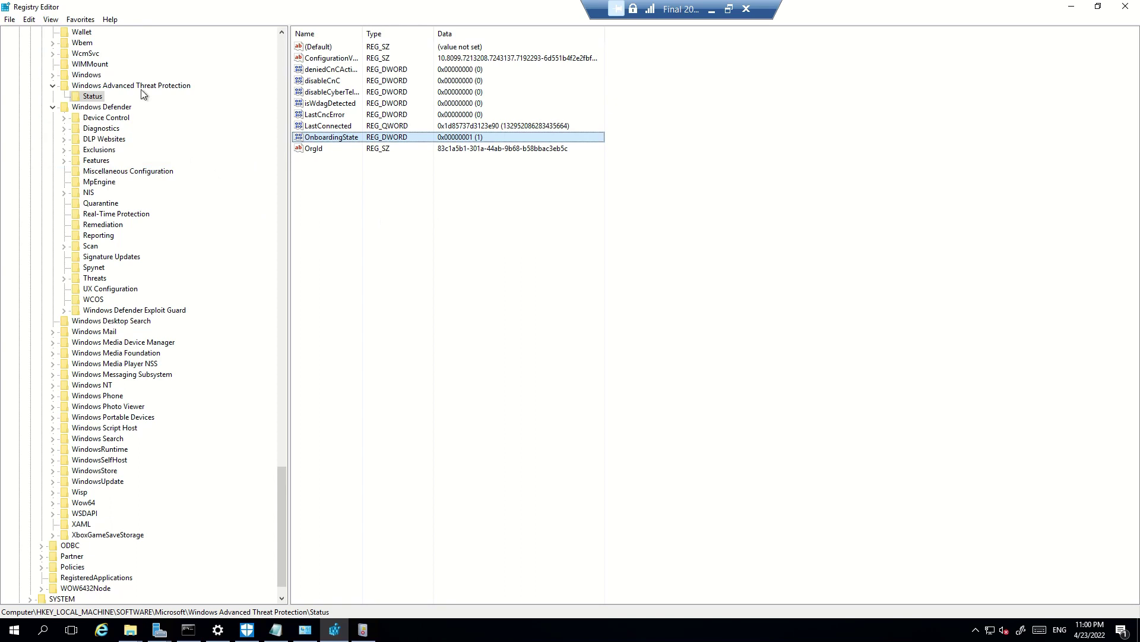
# Widen the Data column to read the OnboardedInfo value, then return to Command Prompt
pyautogui.click(162, 86)
pyautogui.moveTo(604, 35); pyautogui.dragTo(826, 88)
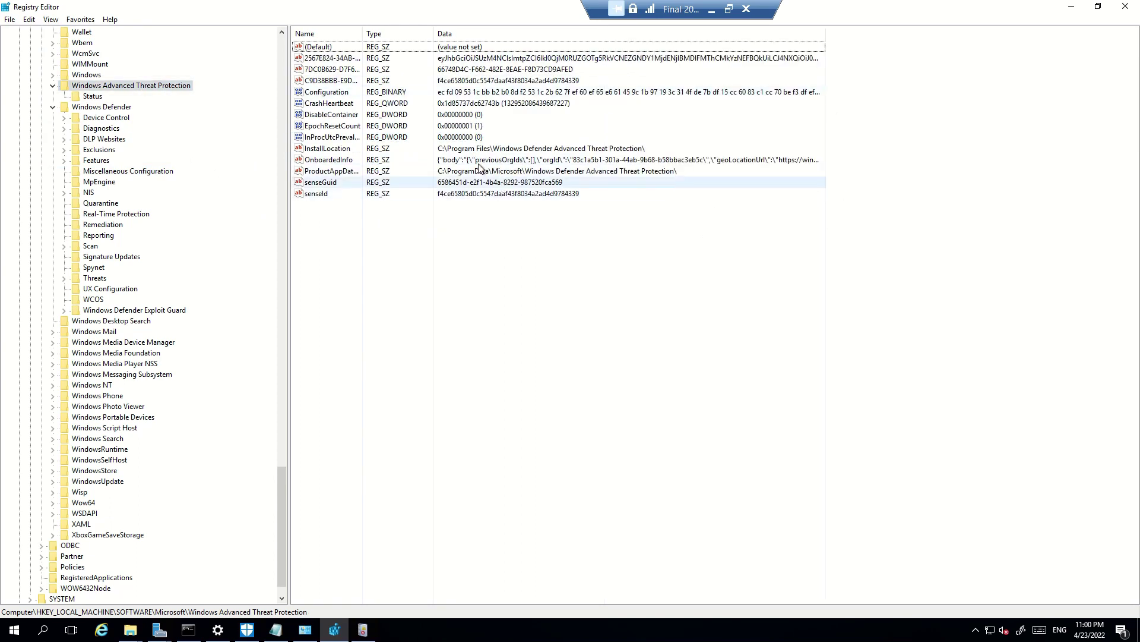
pyautogui.click(640, 162)
pyautogui.click(527, 371)
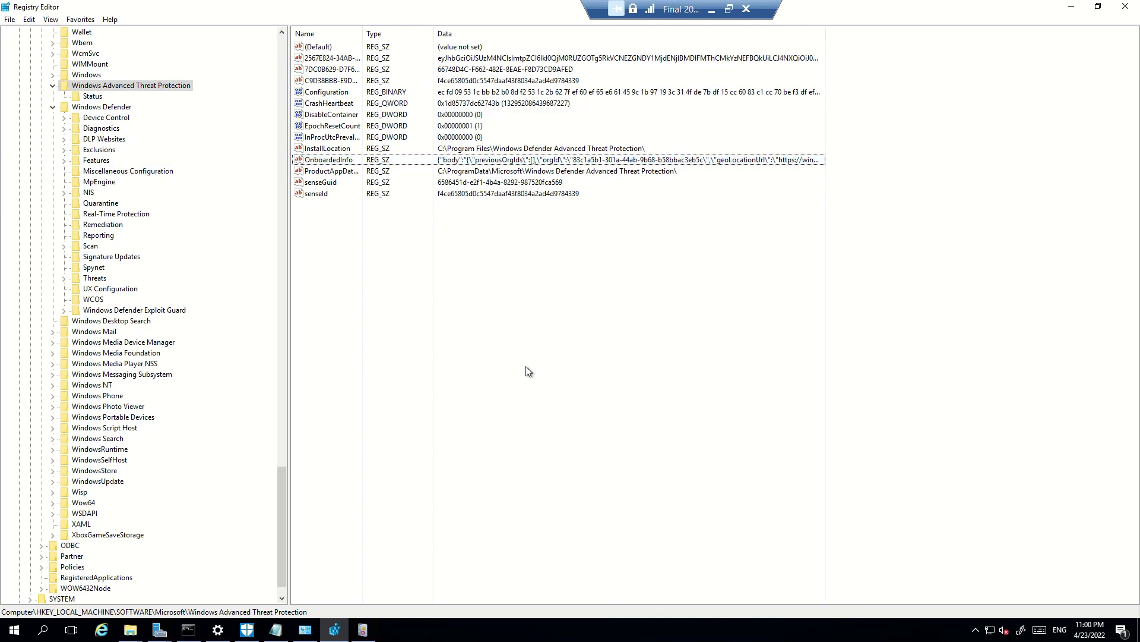
pyautogui.click(189, 630)
pyautogui.click(614, 374)
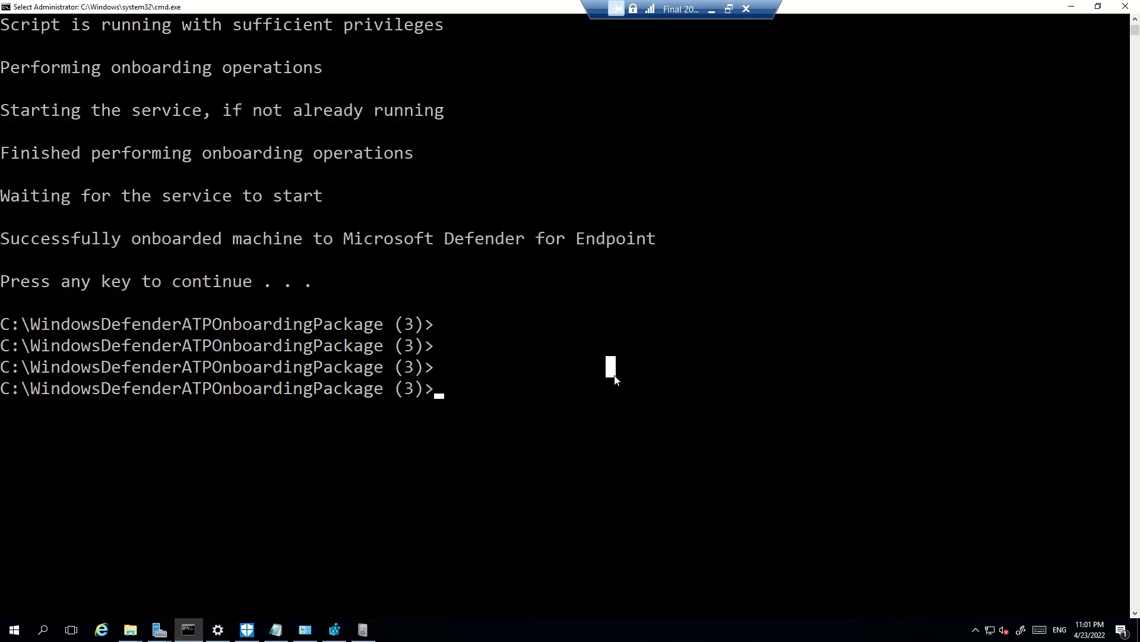
# Run 'sc qc sense' and mark the sense service's display name line
pyautogui.write('sc ')
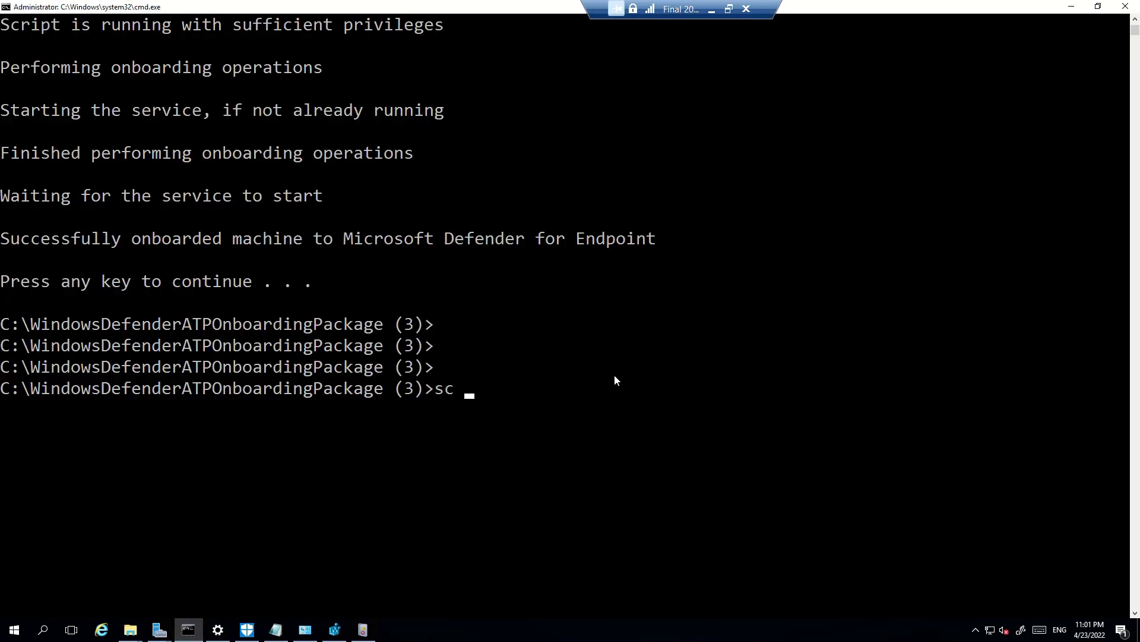
pyautogui.write('qc sense')
pyautogui.press('Return')
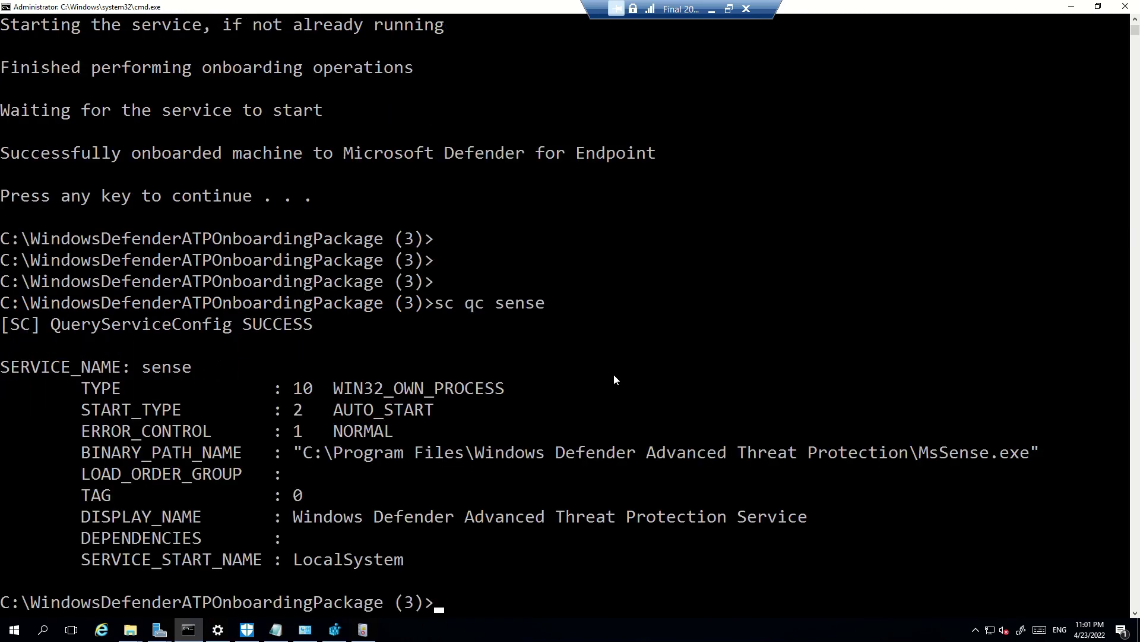
pyautogui.scroll(-4, 512, 359)
pyautogui.moveTo(241, 190); pyautogui.dragTo(928, 208)
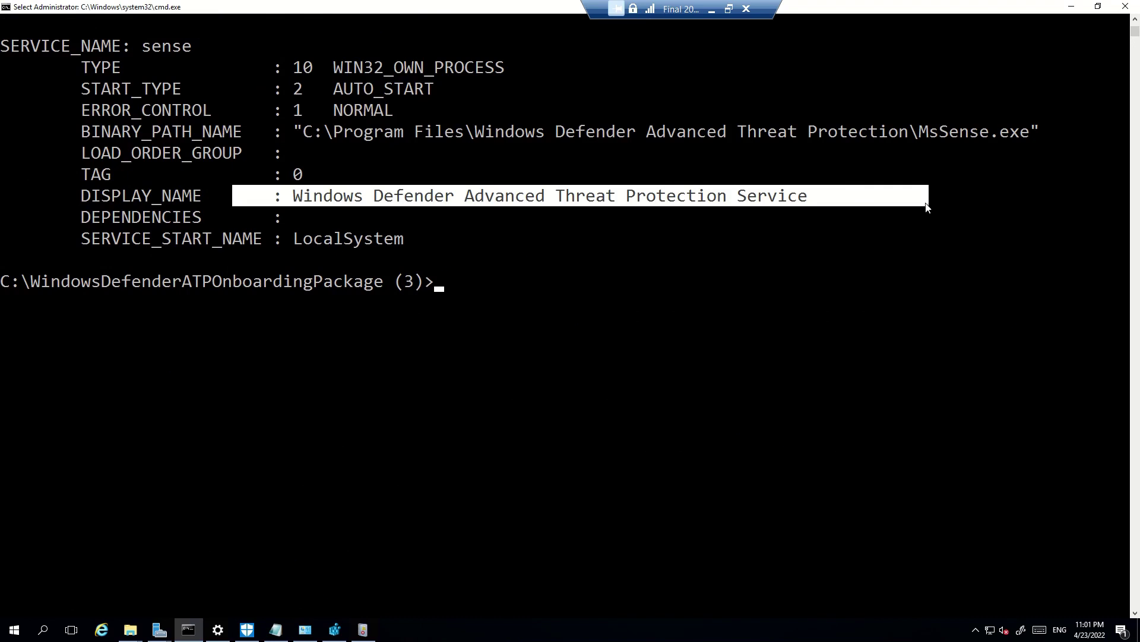
# Note 'sense service is same as 2019' on a new line in Notepad
pyautogui.click(275, 630)
pyautogui.press('Right')
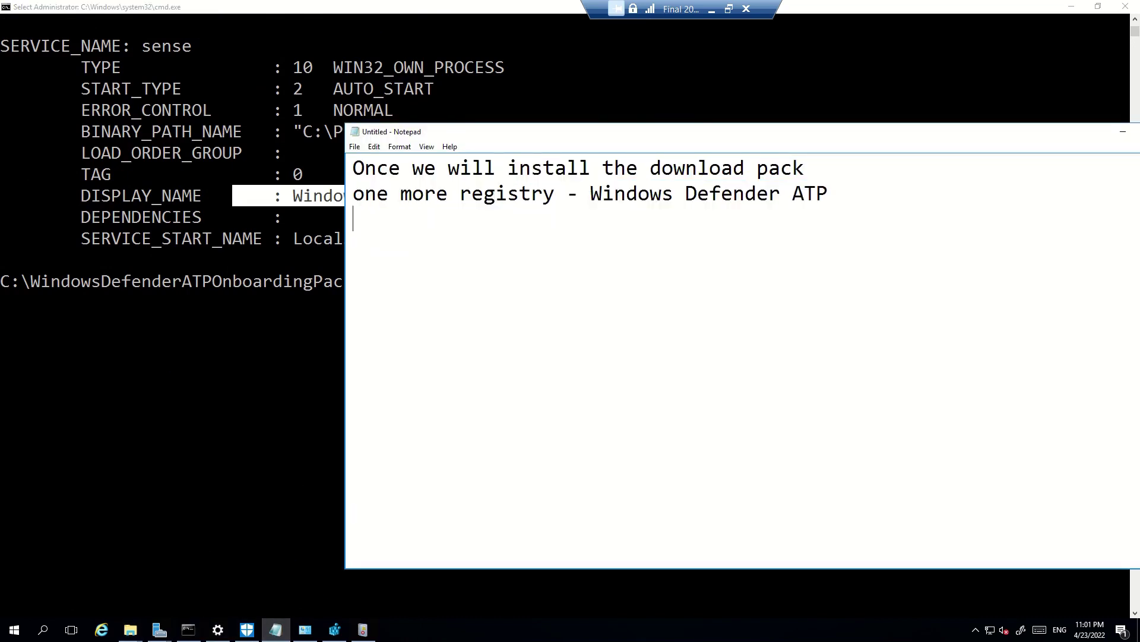
pyautogui.write('sense service ')
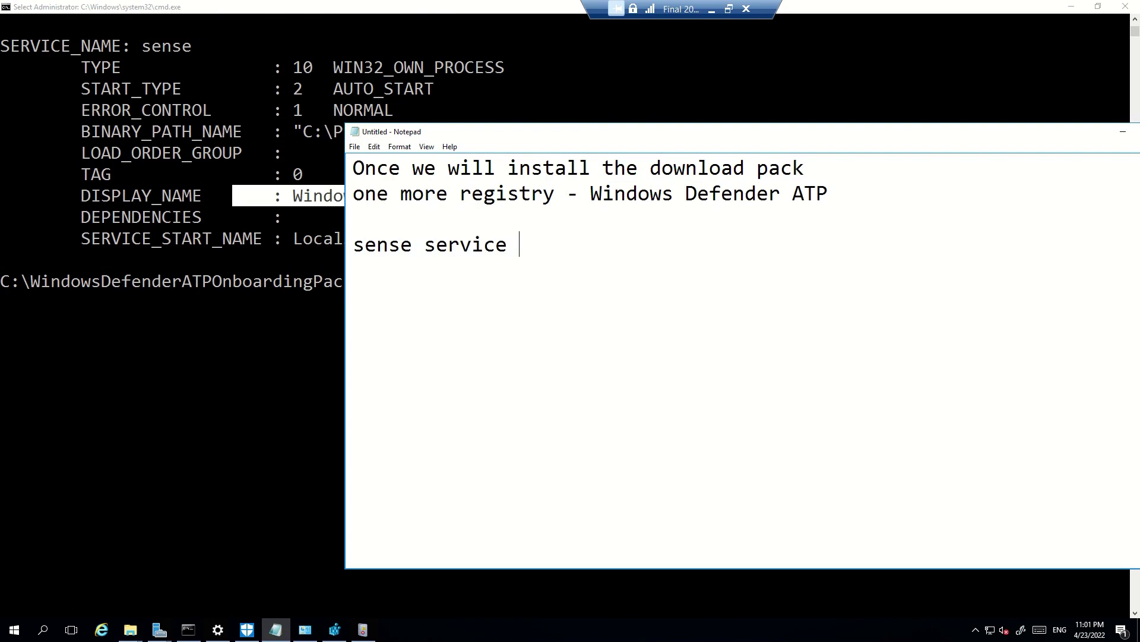
pyautogui.write('is same as 2019')
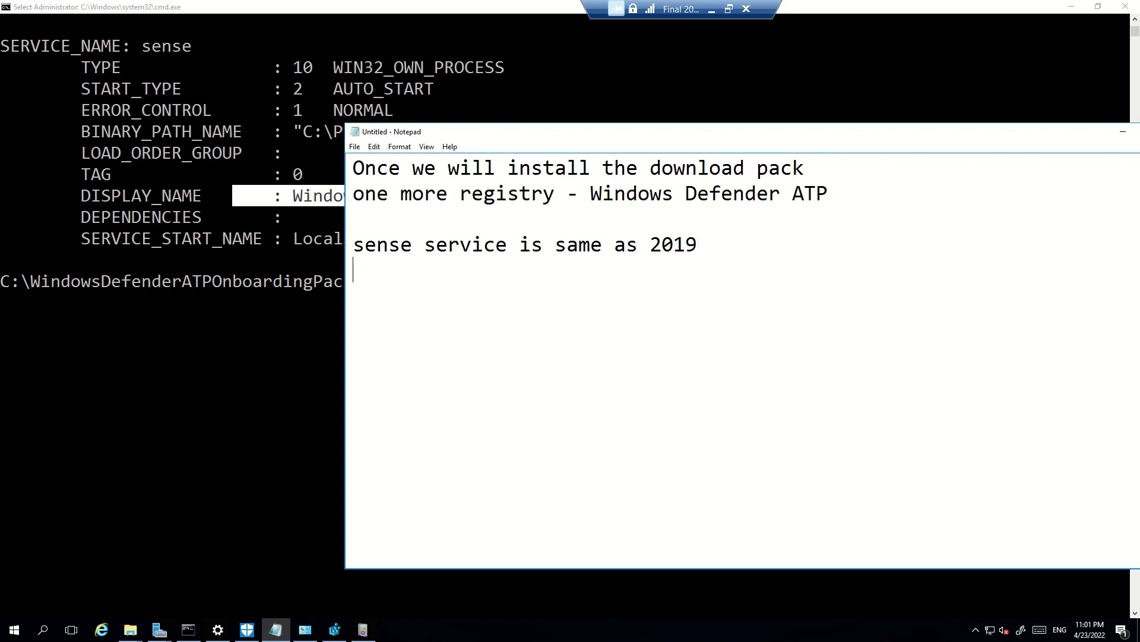
# Edit the recalled command into 'sc query sense' and run it to check the service status
pyautogui.click(282, 381)
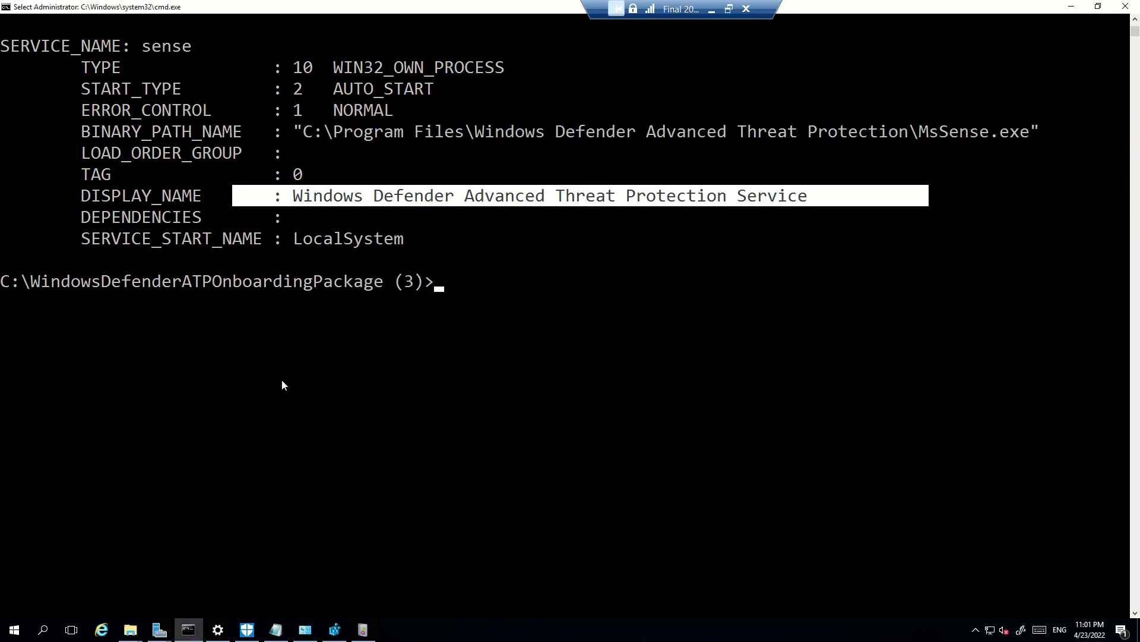
pyautogui.press('Up')
pyautogui.press('Left')
pyautogui.press('Left')
pyautogui.press('Left')
pyautogui.press('Left')
pyautogui.press('Left')
pyautogui.press('Left')
pyautogui.press('BackSpace')
pyautogui.write('uery')
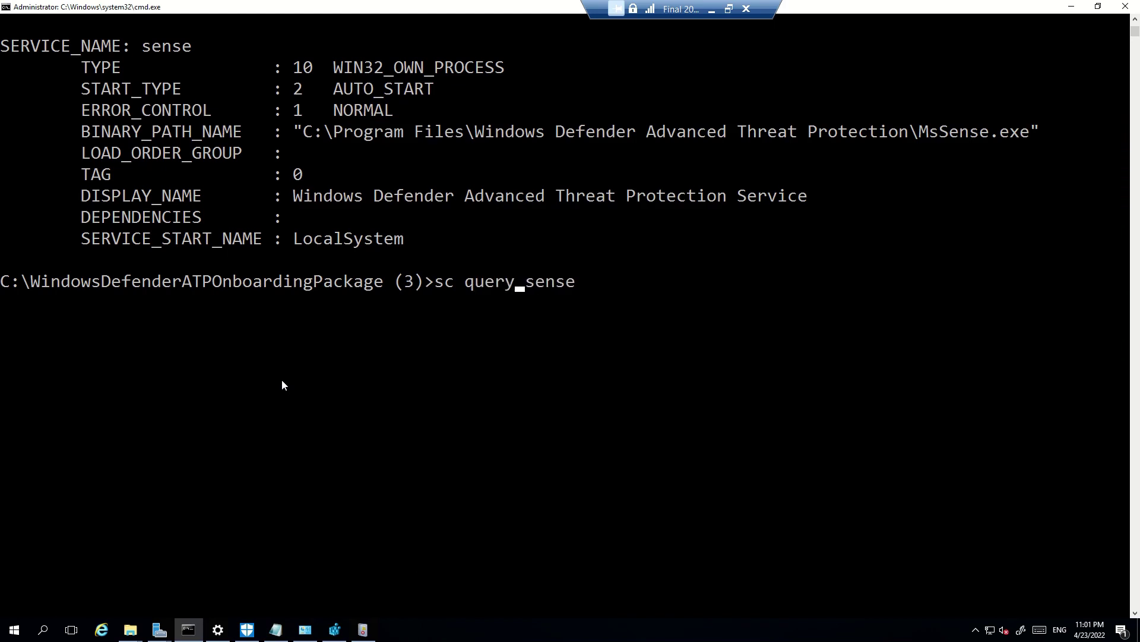
pyautogui.press('Return')
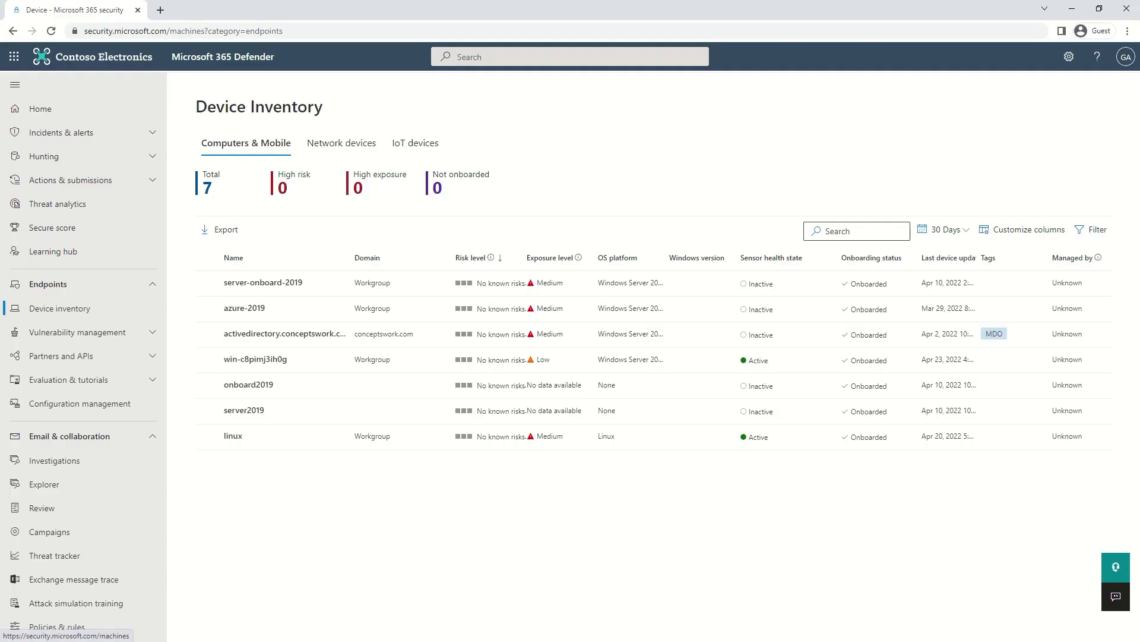
# Open 2016-new-unifiedsolution from the refreshed device inventory and run hostname to match it
pyautogui.click(50, 30)
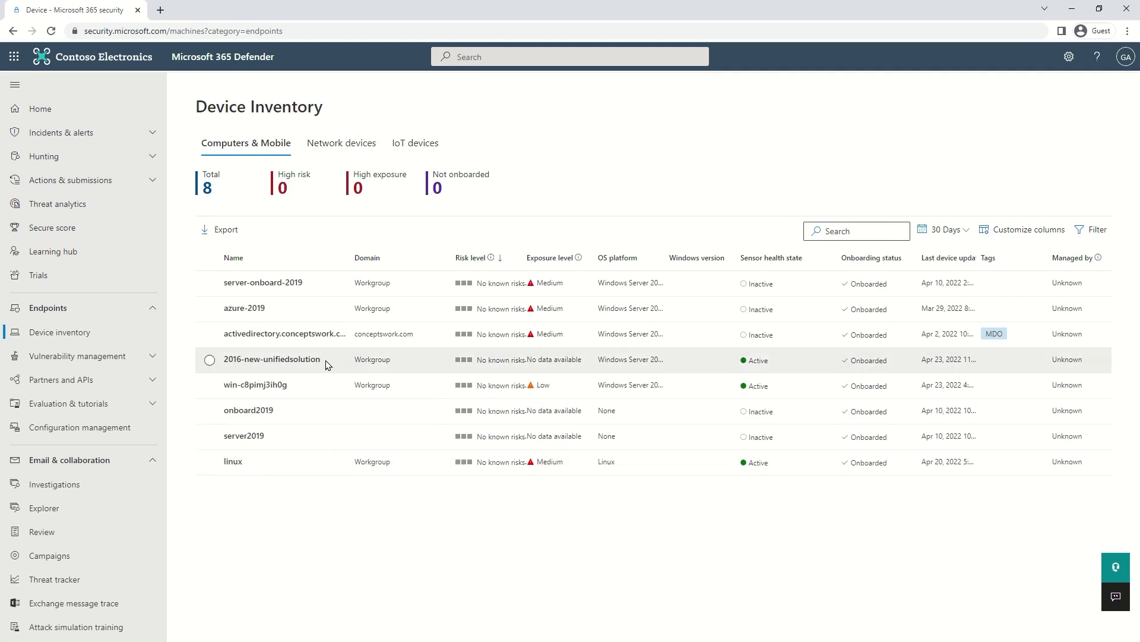
pyautogui.click(262, 360)
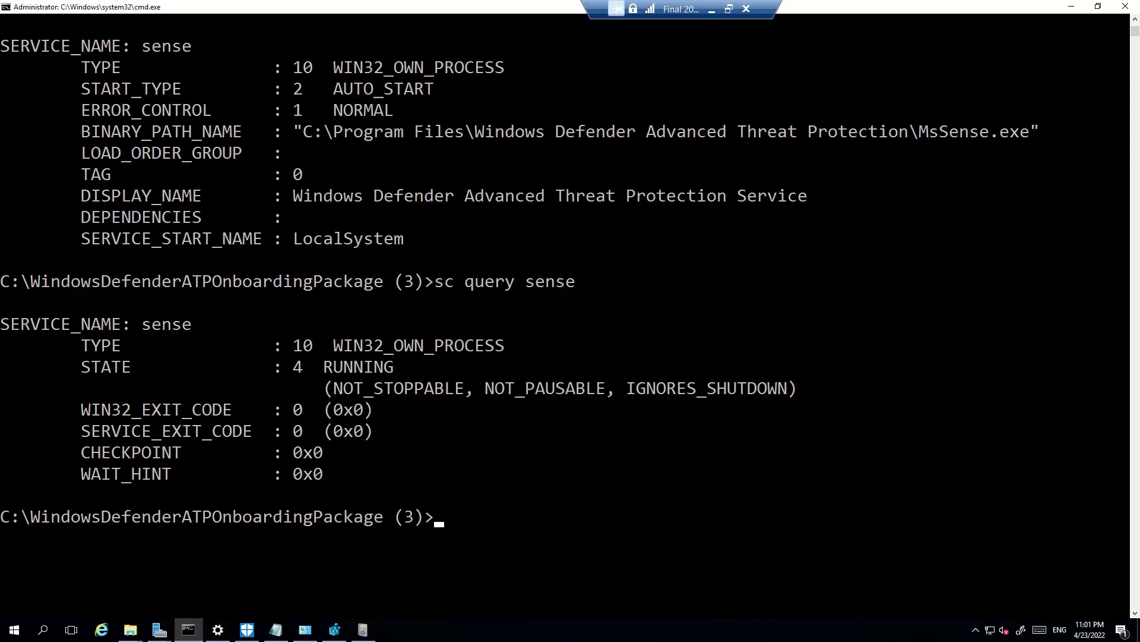
pyautogui.write('hostname')
pyautogui.press('Return')
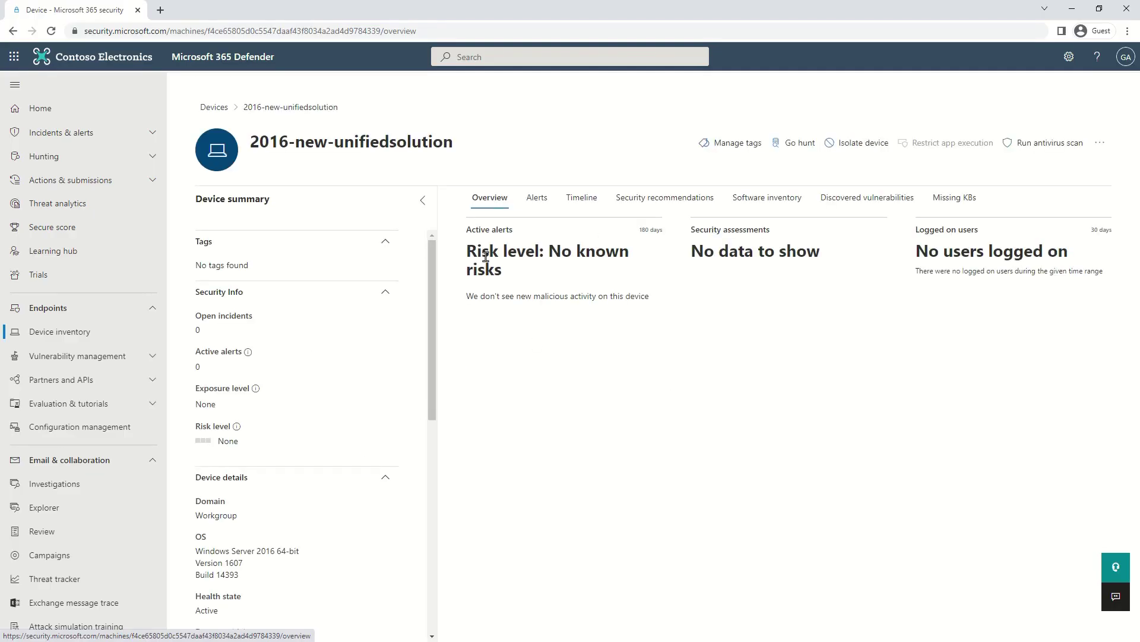
# Copy the device's Security recommendations page address, which contains the machine ID
pyautogui.click(645, 201)
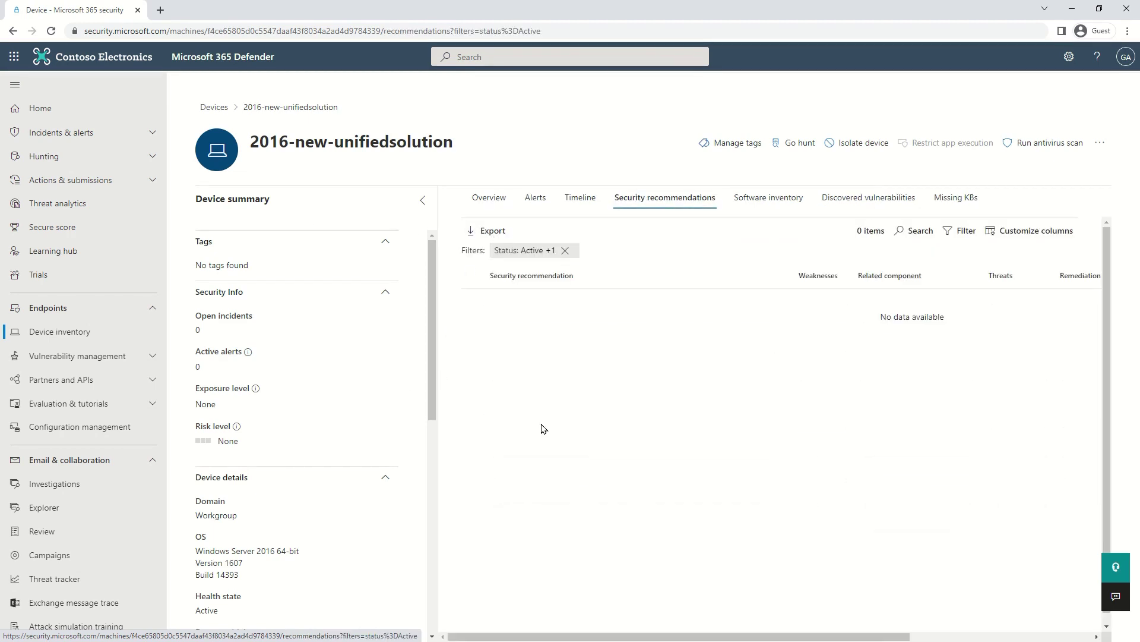
pyautogui.click(174, 38)
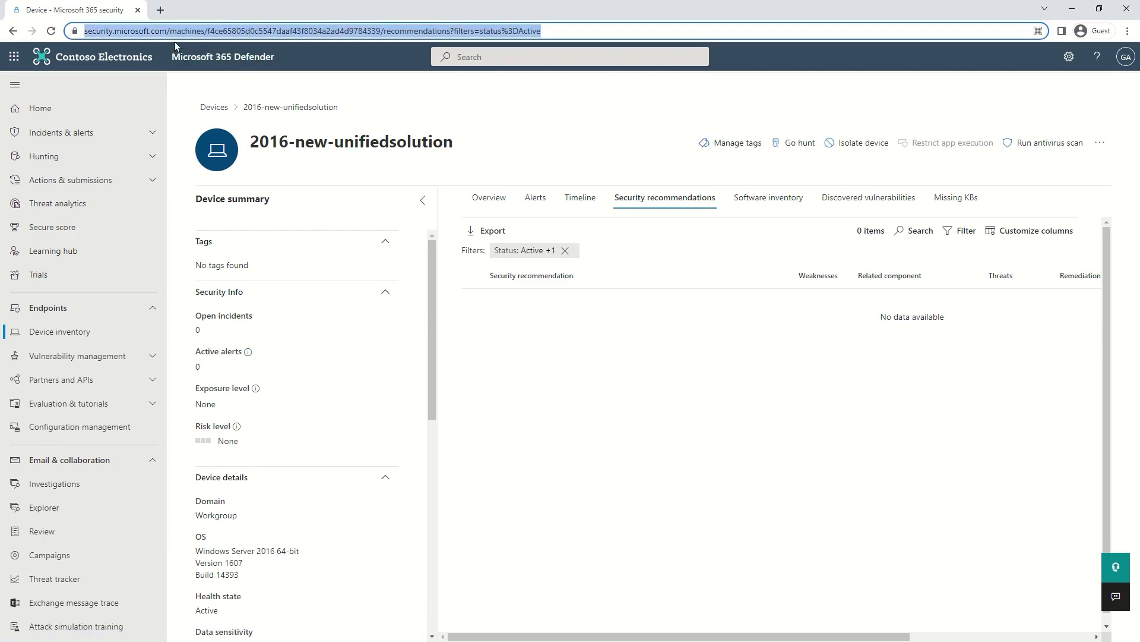
pyautogui.click(208, 34)
pyautogui.moveTo(232, 31); pyautogui.dragTo(48, 34)
pyautogui.hotkey('ctrl', 'c')
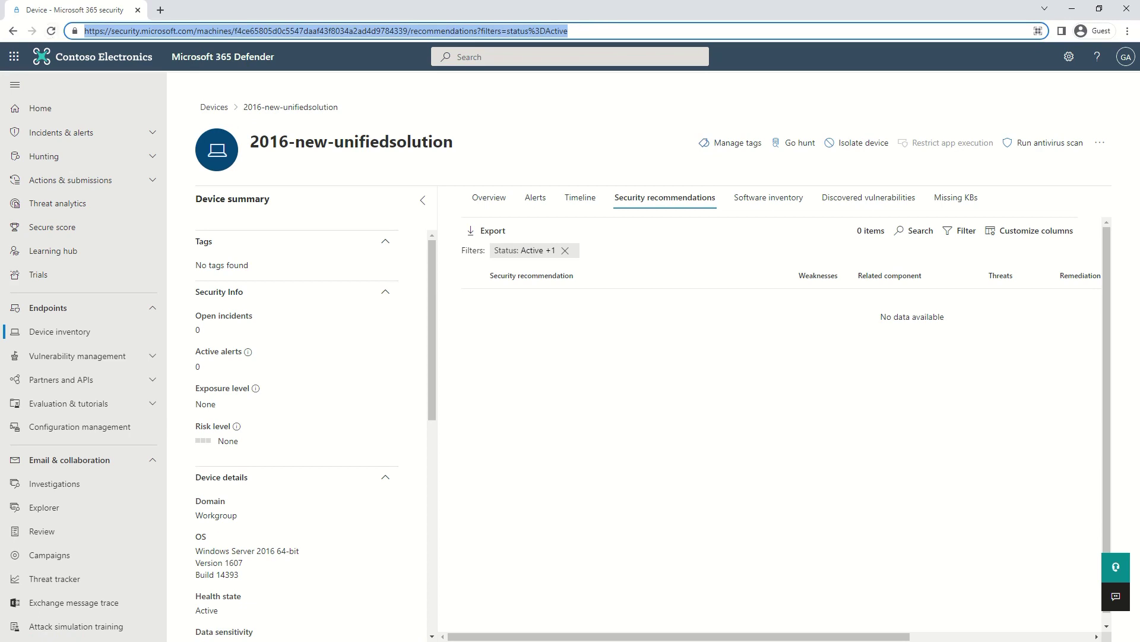
pyautogui.hotkey('alt', 'Tab')
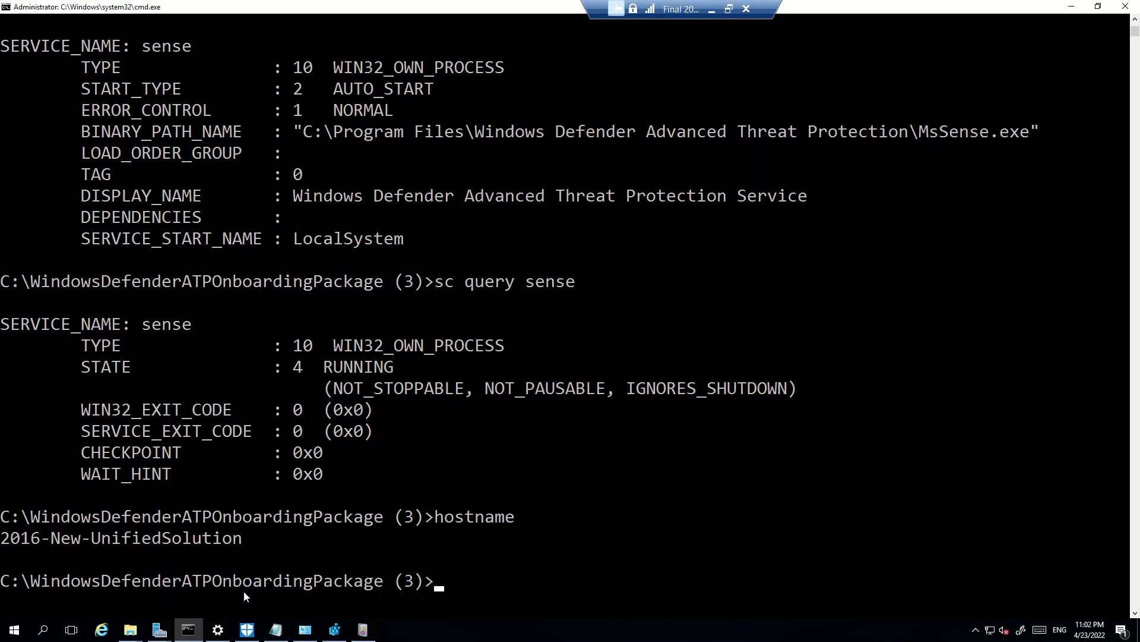
# Paste the device page address into maximized Notepad, splitting the machine ID onto its own line
pyautogui.click(276, 629)
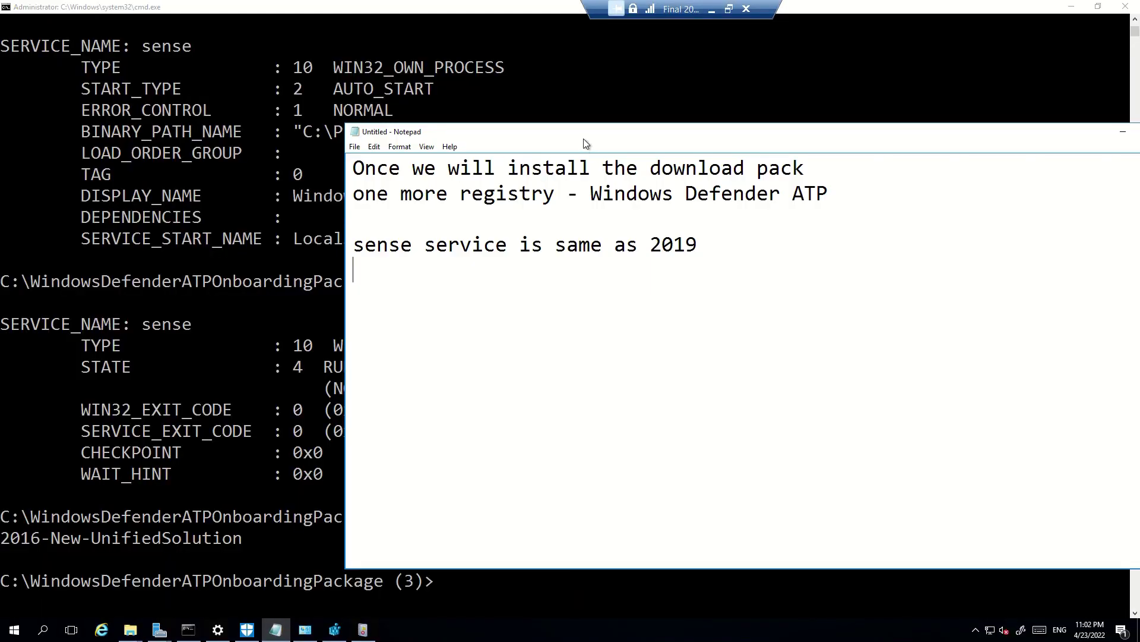
pyautogui.doubleClick(585, 138)
pyautogui.hotkey('ctrl', 'v')
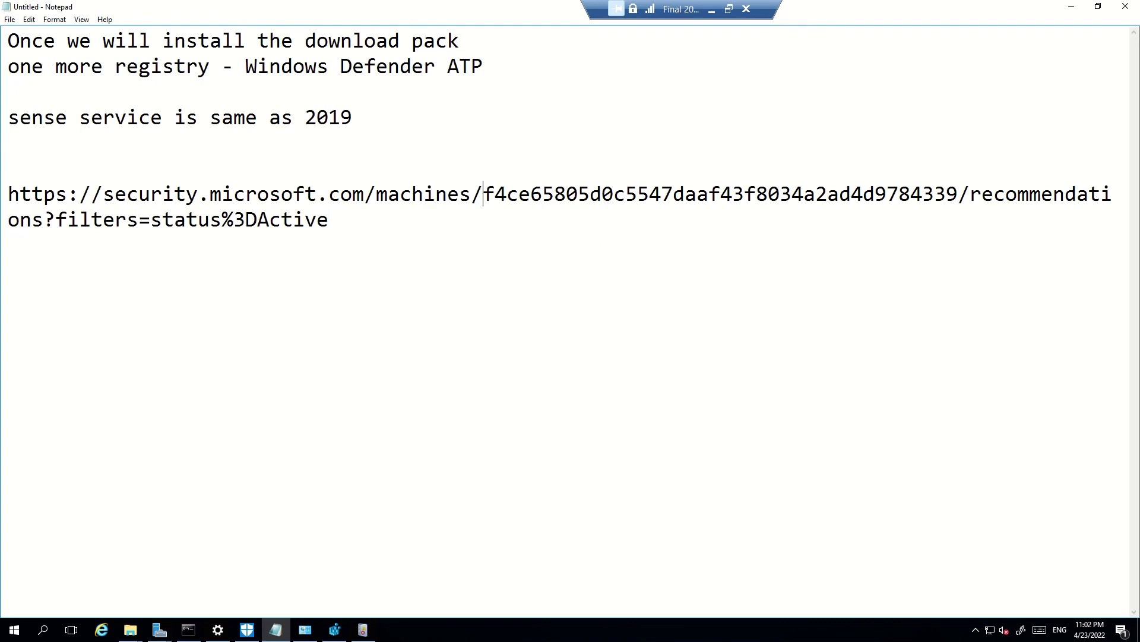
pyautogui.press('Return')
pyautogui.press('Return')
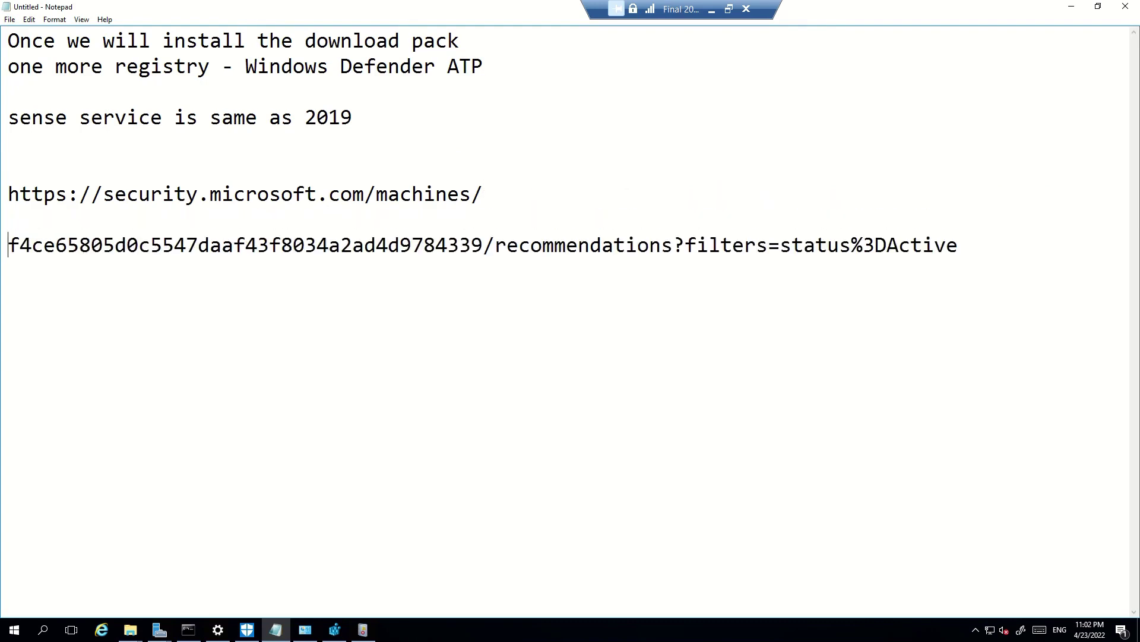
pyautogui.press('Return')
pyautogui.press('Return')
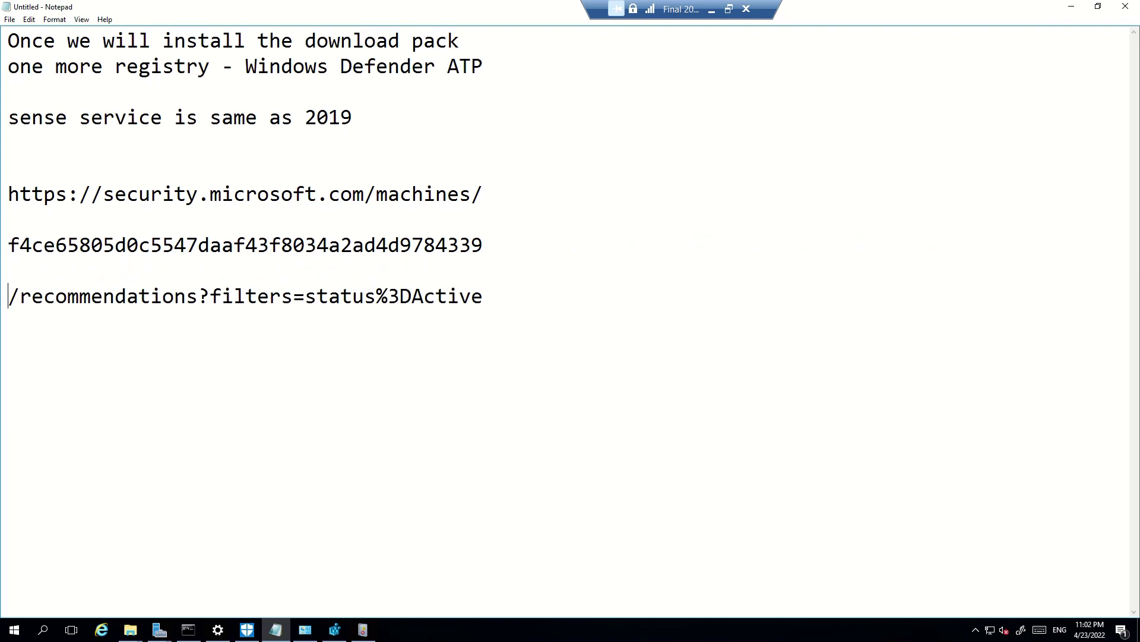
pyautogui.click(363, 630)
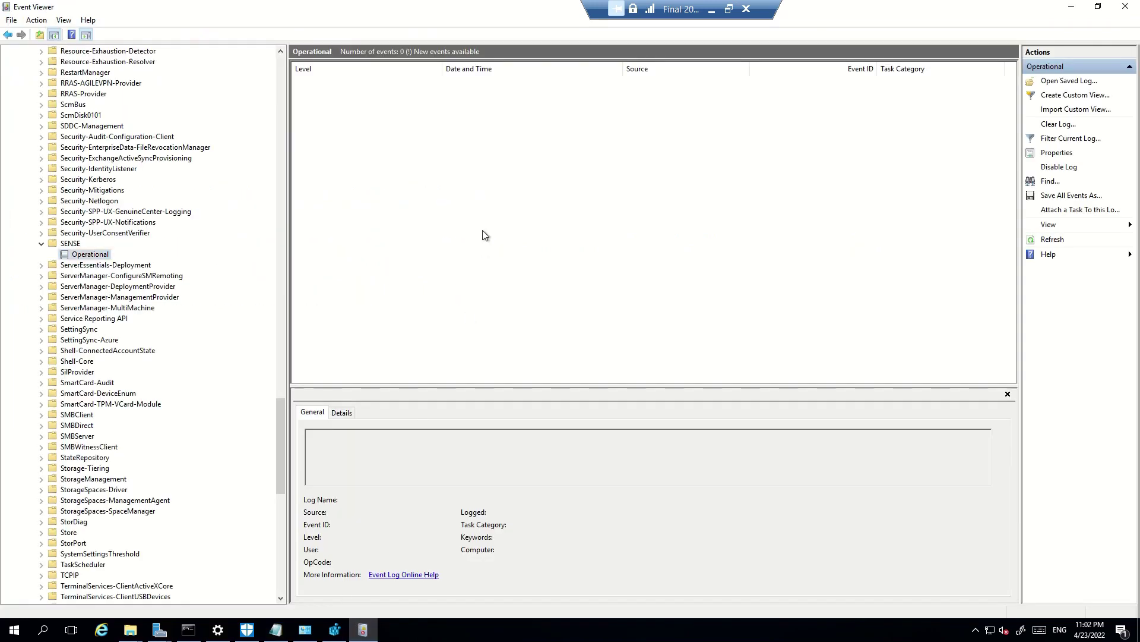
# Refresh the SENSE Operational log and copy event 13's machine ID calculated description
pyautogui.click(1047, 246)
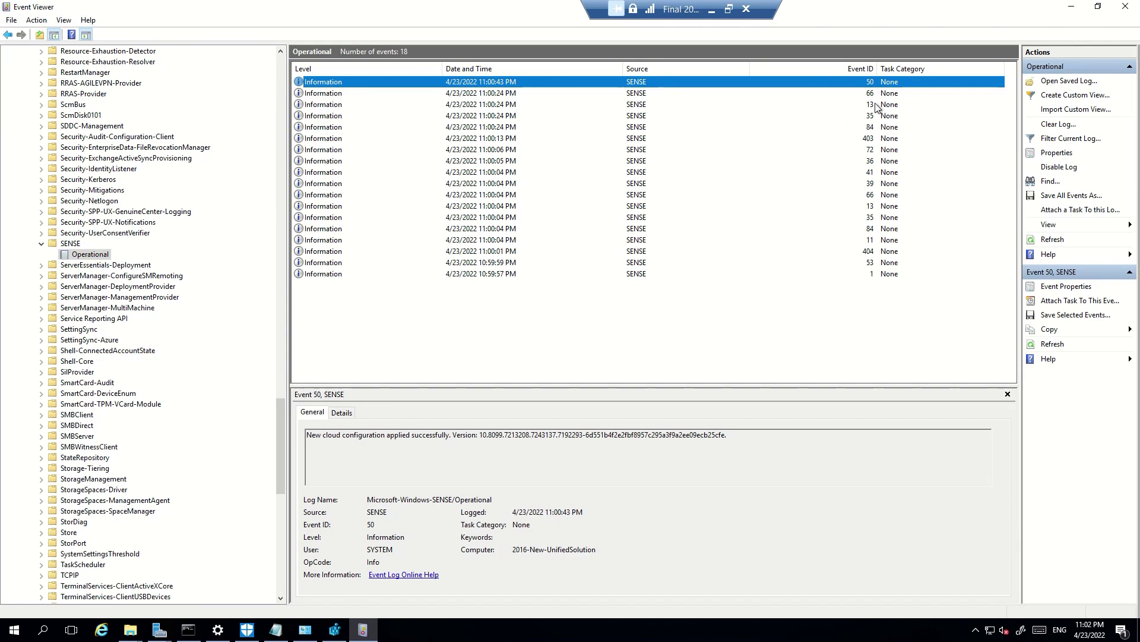
pyautogui.click(876, 105)
pyautogui.click(778, 430)
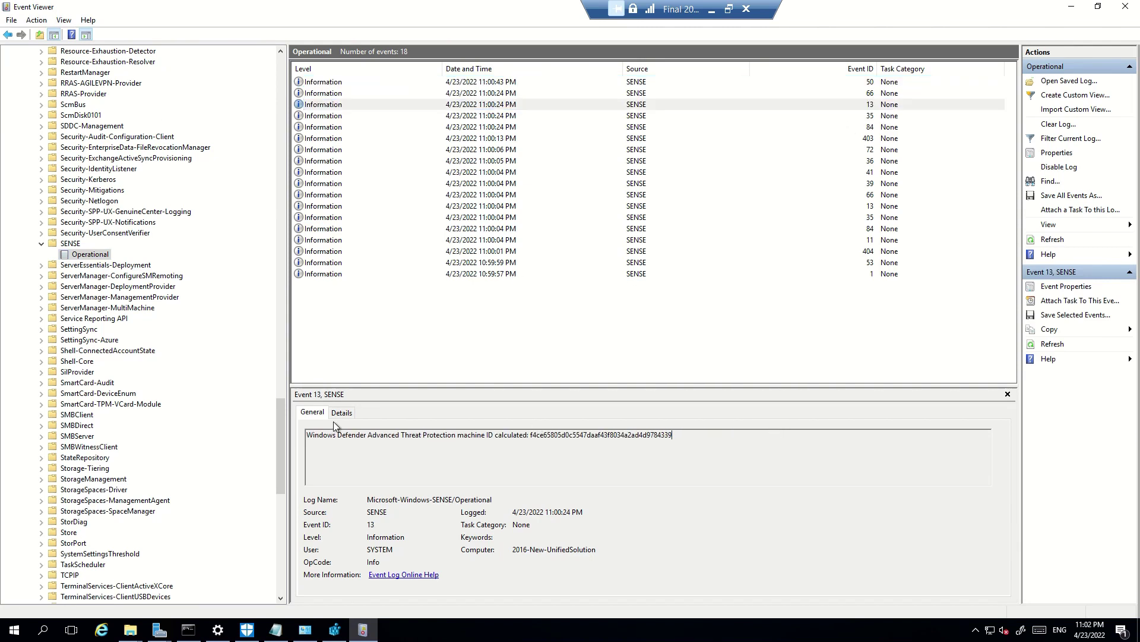
pyautogui.hotkey('shift', 'Home')
pyautogui.hotkey('ctrl', 'c')
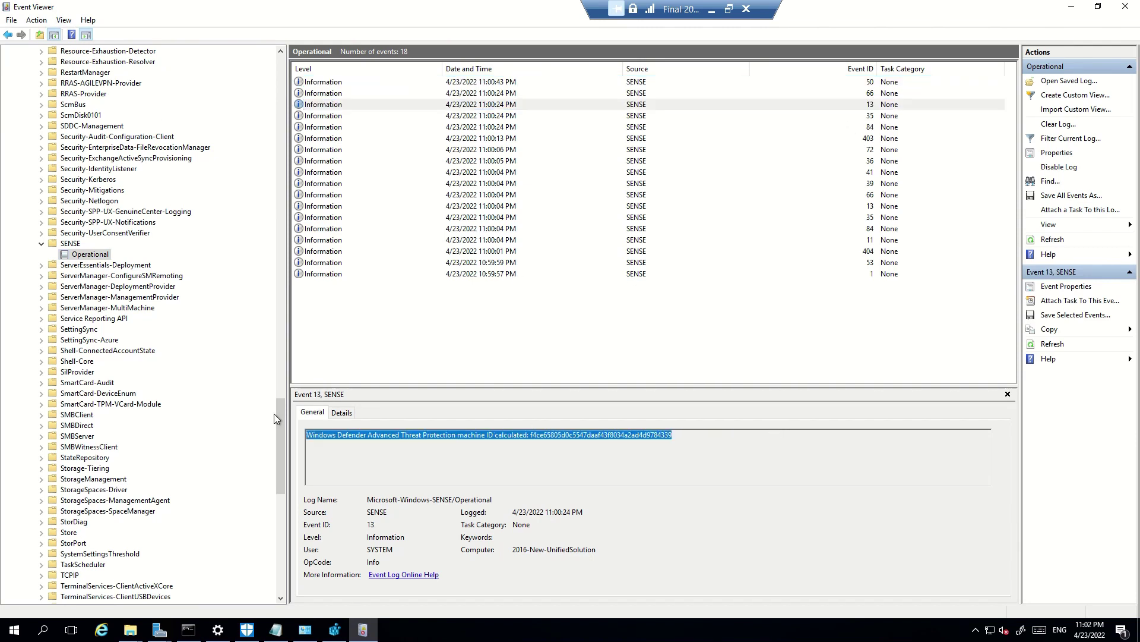
pyautogui.hotkey('alt', 'Tab')
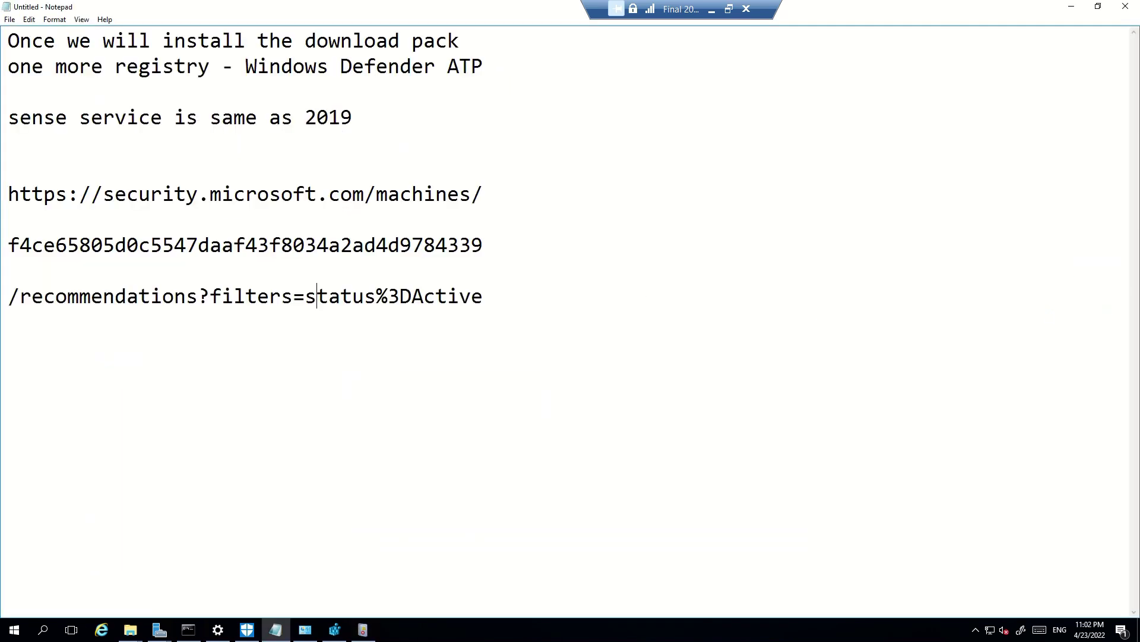
# Paste the event's machine ID directly beneath the portal's machine ID in Notepad
pyautogui.press('Return')
pyautogui.press('Return')
pyautogui.hotkey('ctrl', 'v')
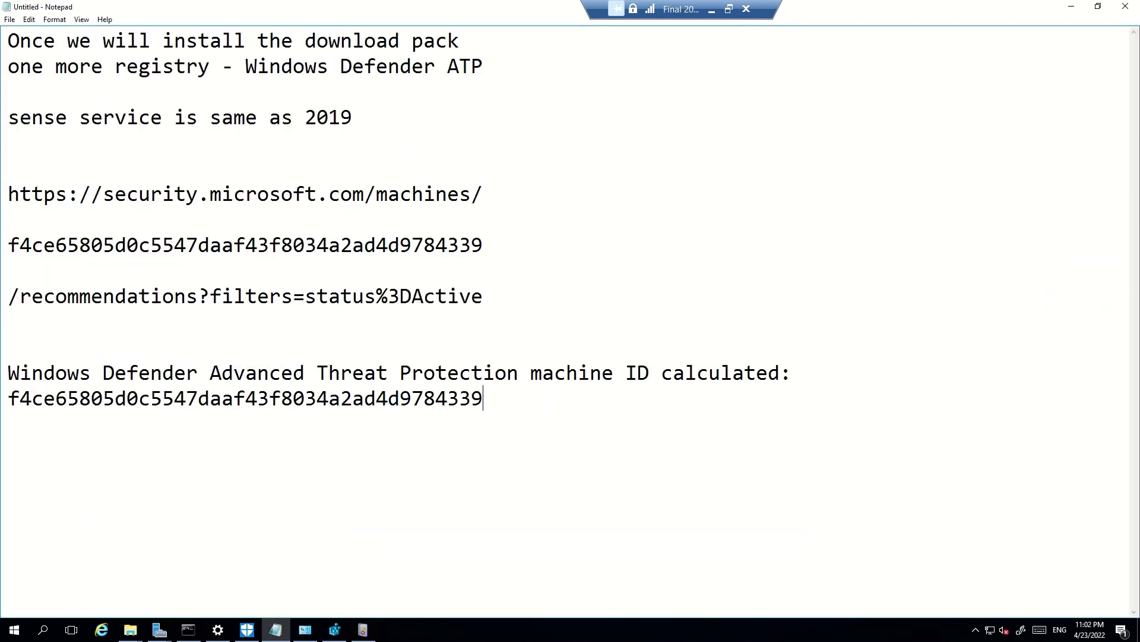
pyautogui.hotkey('shift', 'Left')
pyautogui.hotkey('shift', 'Left')
pyautogui.hotkey('shift', 'Left')
pyautogui.hotkey('shift', 'Left')
pyautogui.hotkey('shift', 'Left')
pyautogui.hotkey('shift', 'Left')
pyautogui.hotkey('shift', 'Left')
pyautogui.hotkey('shift', 'Left')
pyautogui.hotkey('shift', 'Left')
pyautogui.hotkey('shift', 'Left')
pyautogui.hotkey('shift', 'Left')
pyautogui.hotkey('shift', 'Left')
pyautogui.hotkey('shift', 'Left')
pyautogui.hotkey('shift', 'Left')
pyautogui.hotkey('shift', 'Left')
pyautogui.hotkey('shift', 'Left')
pyautogui.hotkey('shift', 'Left')
pyautogui.hotkey('shift', 'Left')
pyautogui.hotkey('shift', 'Left')
pyautogui.hotkey('shift', 'Left')
pyautogui.hotkey('ctrl', 'c')
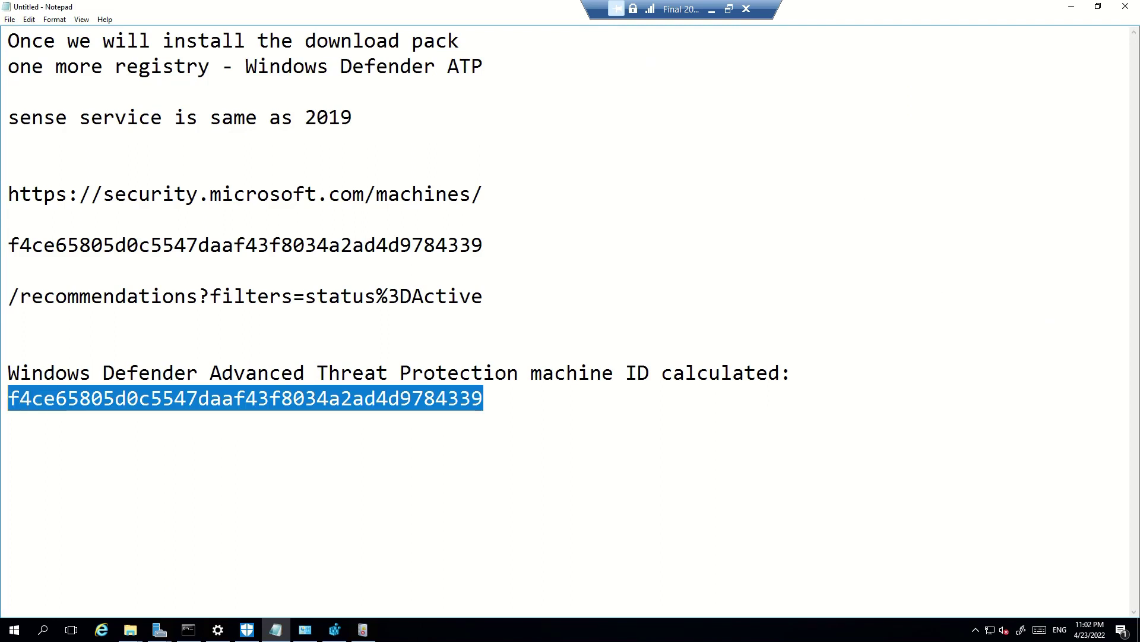
pyautogui.press('BackSpace')
pyautogui.press('BackSpace')
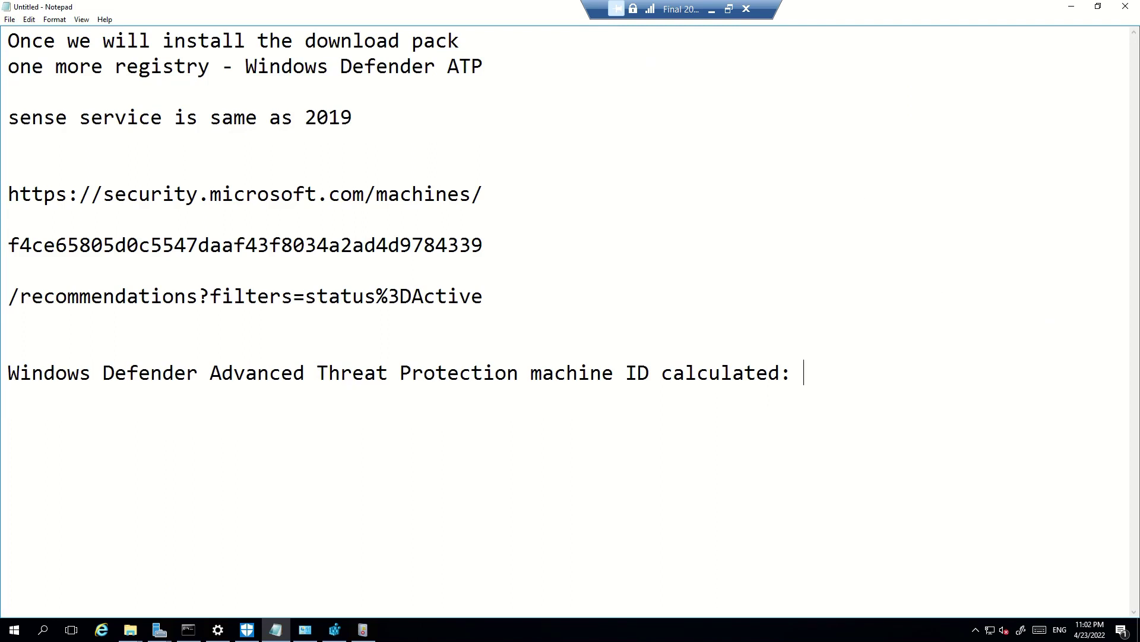
pyautogui.press('Return')
pyautogui.press('Return')
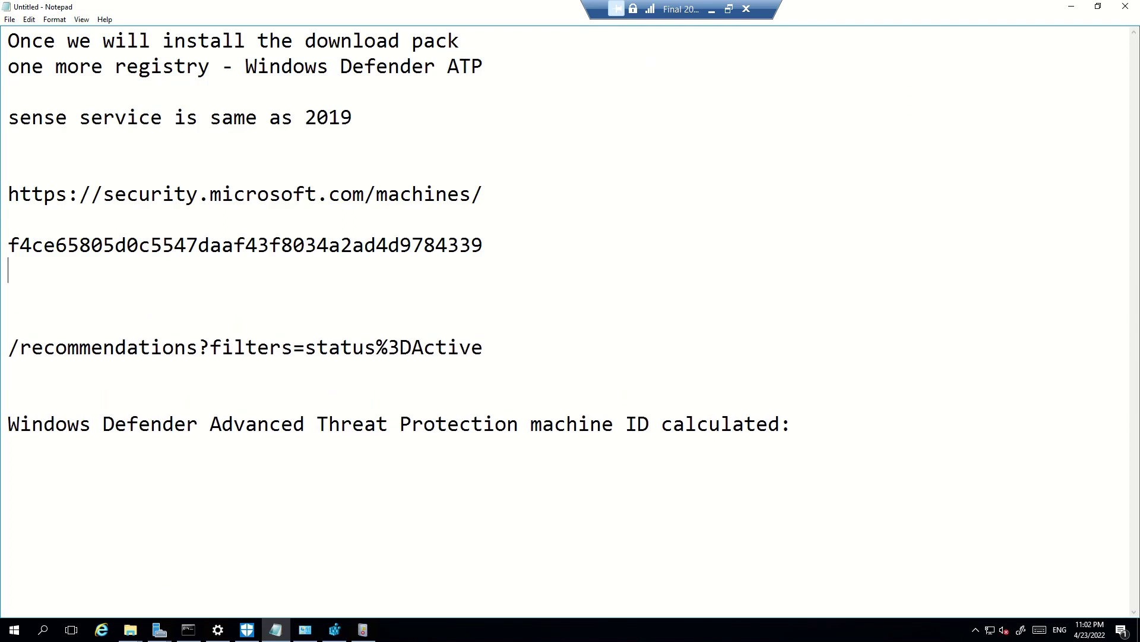
pyautogui.hotkey('ctrl', 'v')
# Label the two IDs '- machine' and 'portal'
pyautogui.write('- machine ')
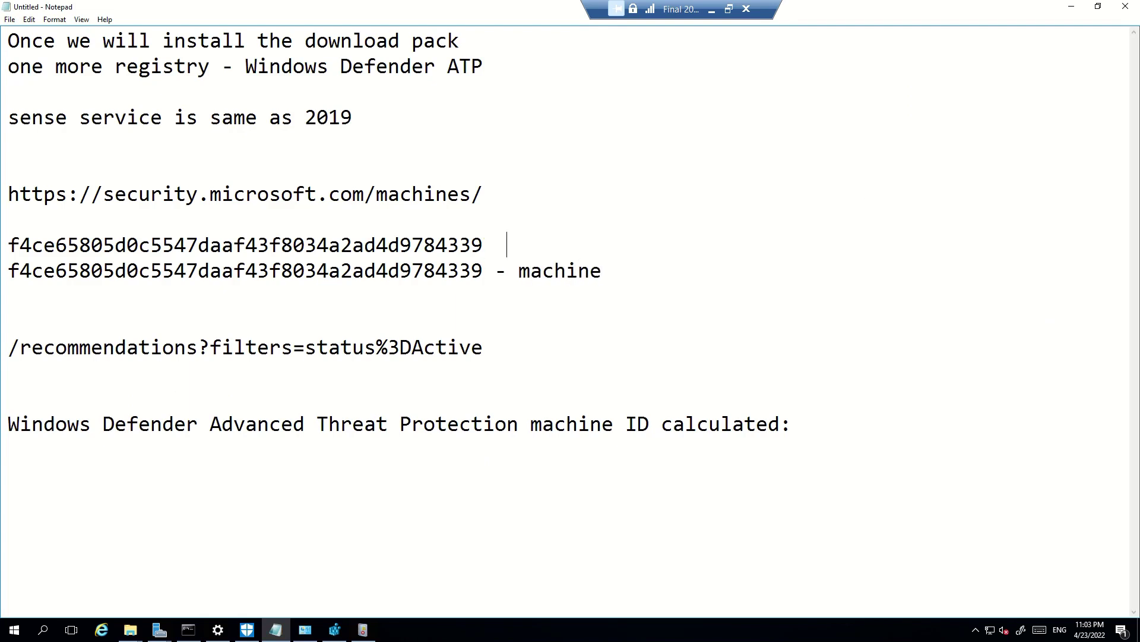
pyautogui.write('or')
pyautogui.press('BackSpace')
pyautogui.press('BackSpace')
pyautogui.write('portal')
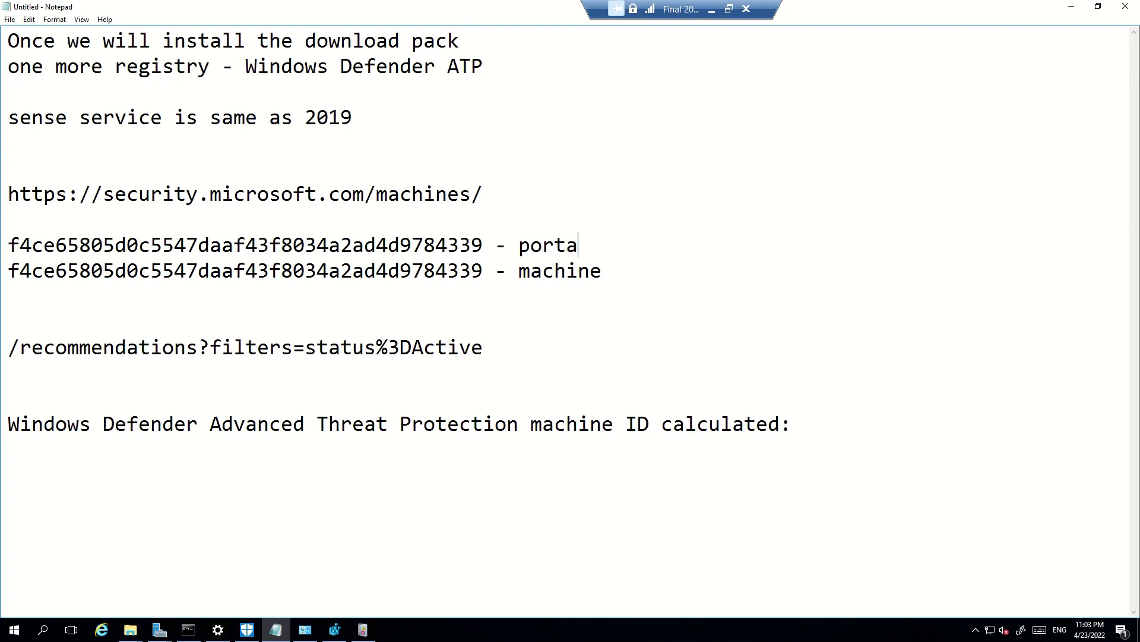